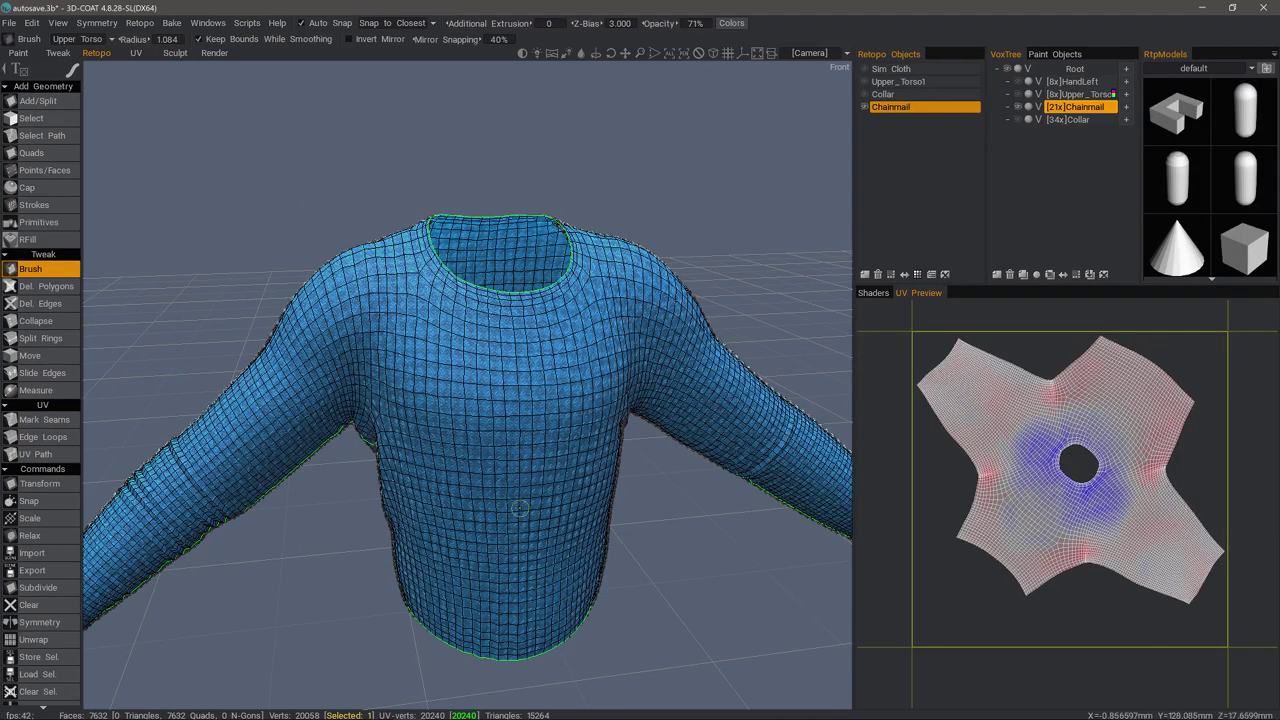
# Step: Clear all existing UV seams from the Chainmail shirt's retopo mesh
pyautogui.keyDown('alt'); pyautogui.moveTo(522, 508); pyautogui.dragTo(507, 530); pyautogui.keyUp('alt')
pyautogui.moveTo(506, 530); pyautogui.dragTo(173, 558, button='middle')
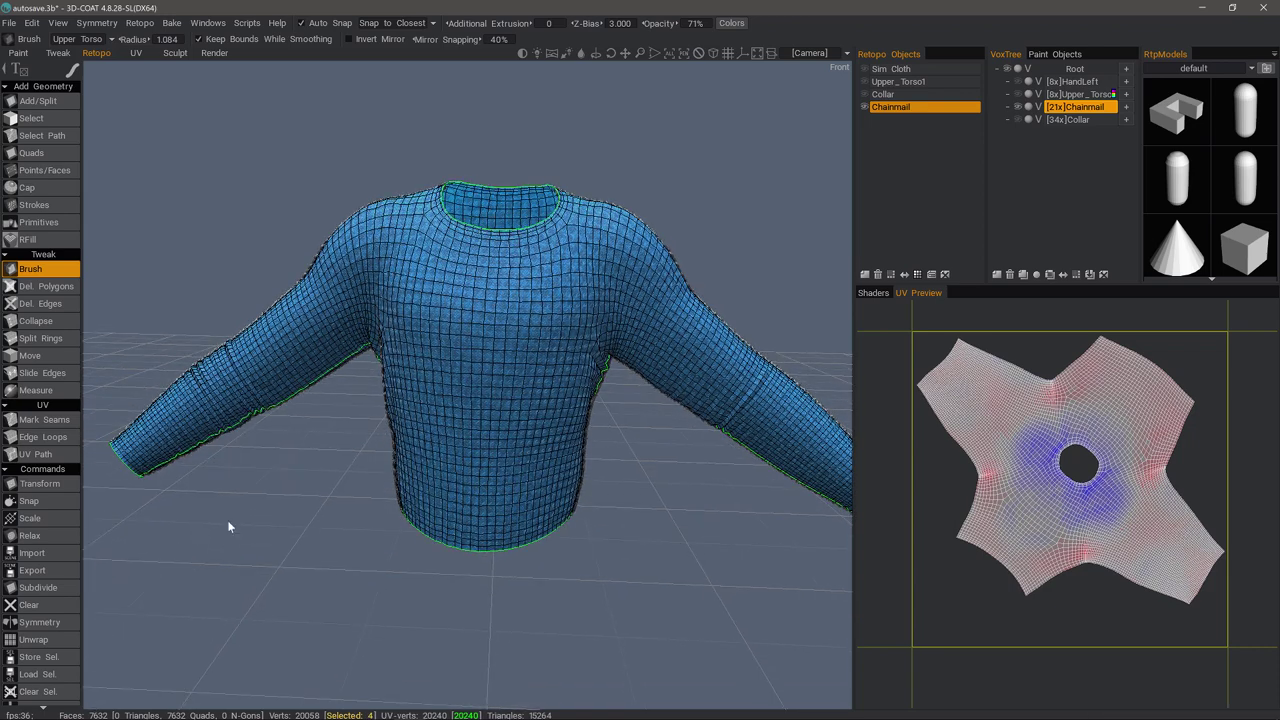
pyautogui.moveTo(228, 527); pyautogui.dragTo(50, 428, button='middle')
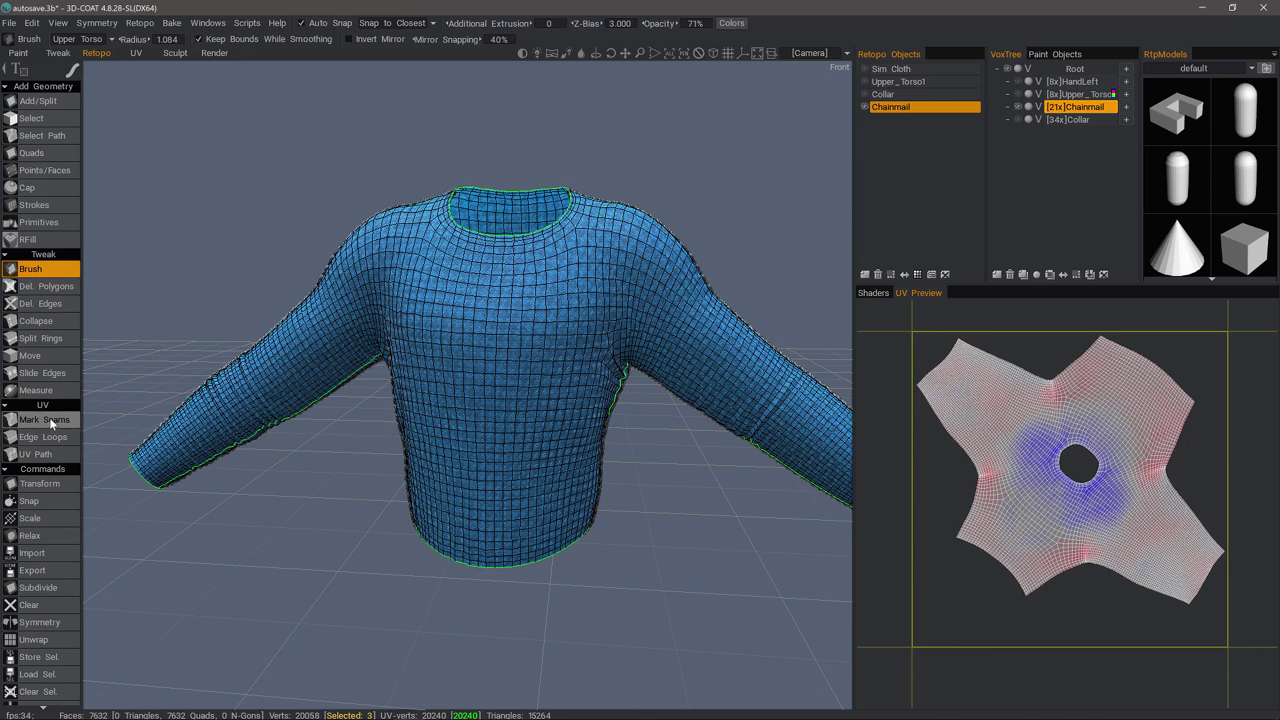
pyautogui.click(50, 422)
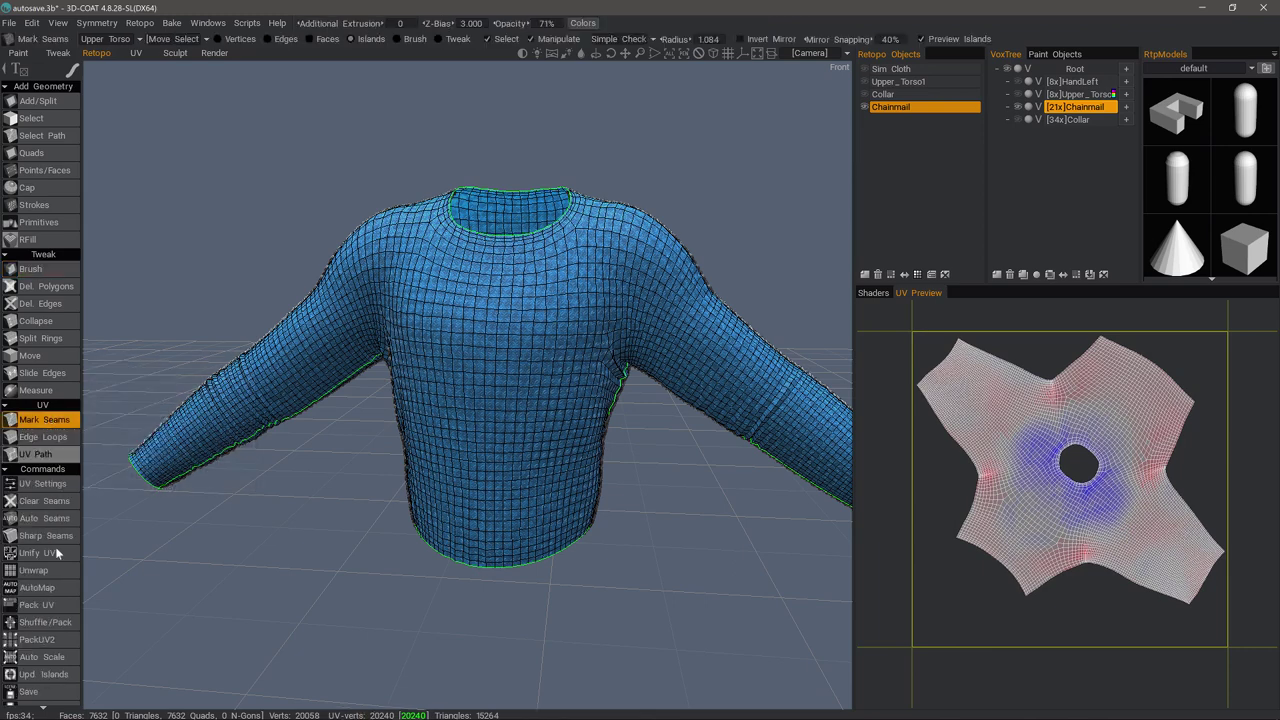
pyautogui.moveTo(98, 552); pyautogui.dragTo(101, 492)
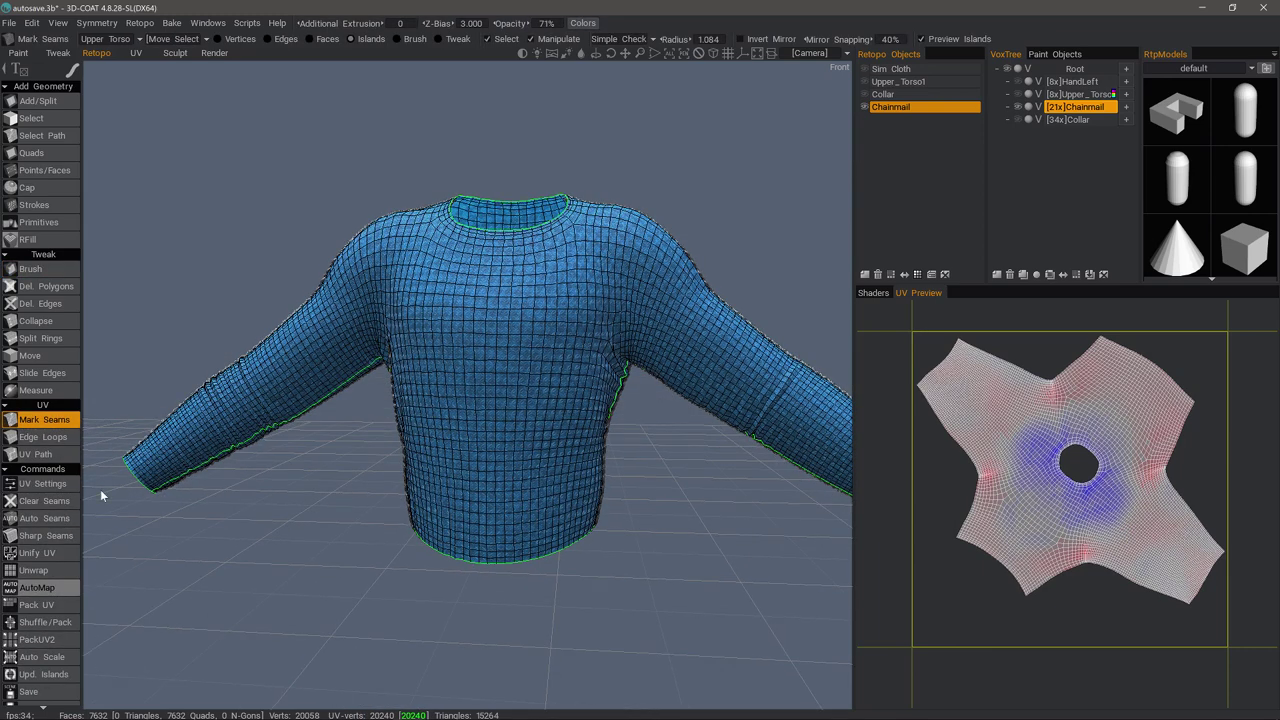
pyautogui.moveTo(424, 467); pyautogui.dragTo(443, 400, button='middle')
pyautogui.scroll(3, 443, 400)
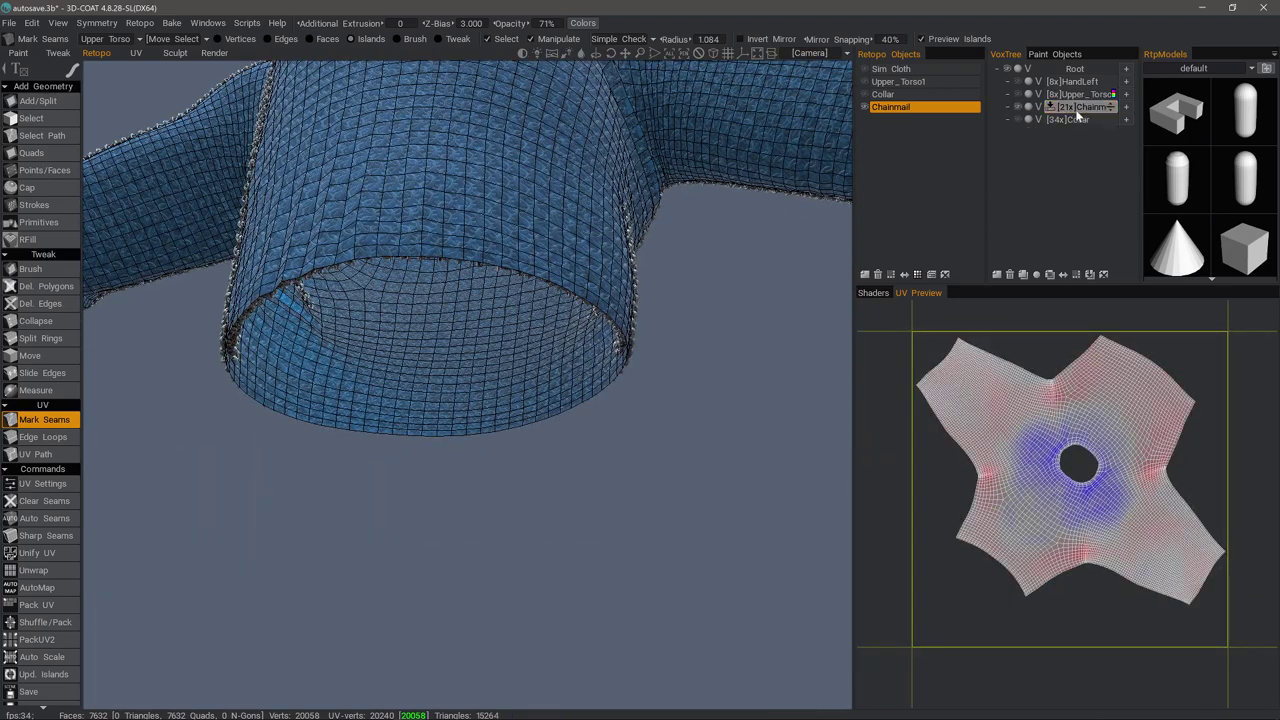
# Step: Hide the Chainmail sculpt layer in the VoxTree so that only the retopo mesh is displayed
pyautogui.click(1083, 107)
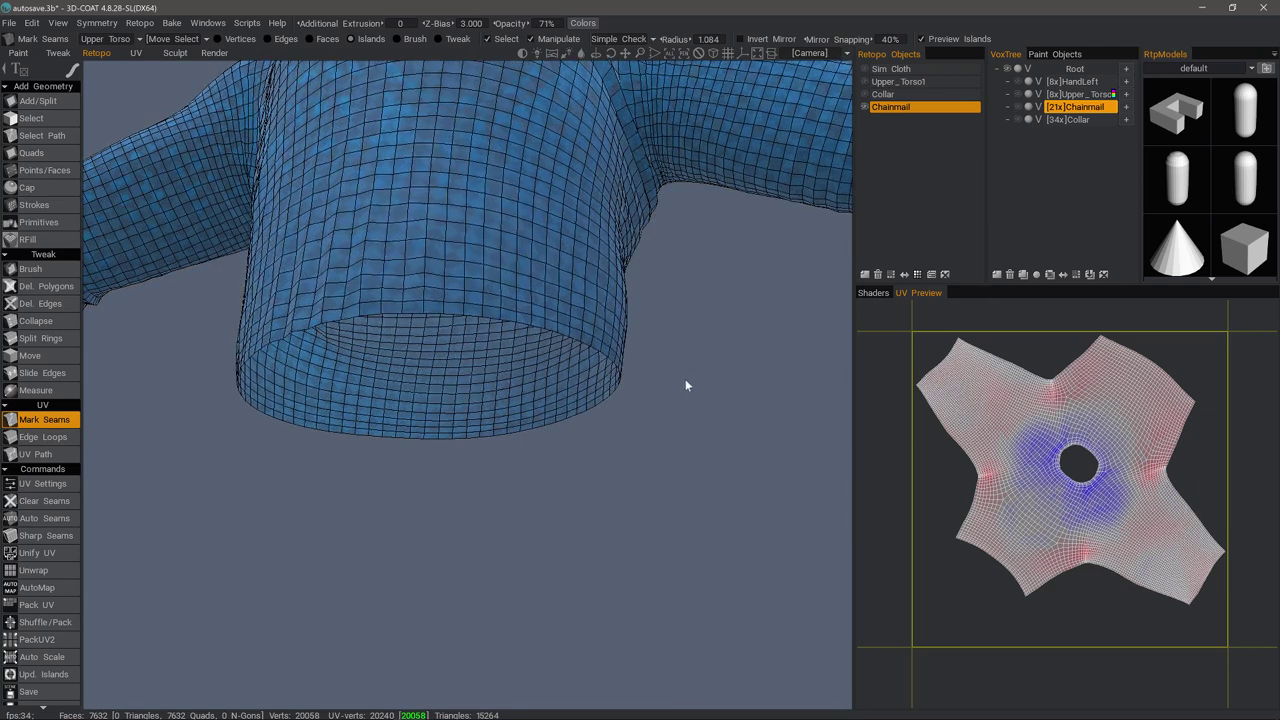
pyautogui.keyDown('alt'); pyautogui.moveTo(691, 365); pyautogui.dragTo(637, 441); pyautogui.keyUp('alt')
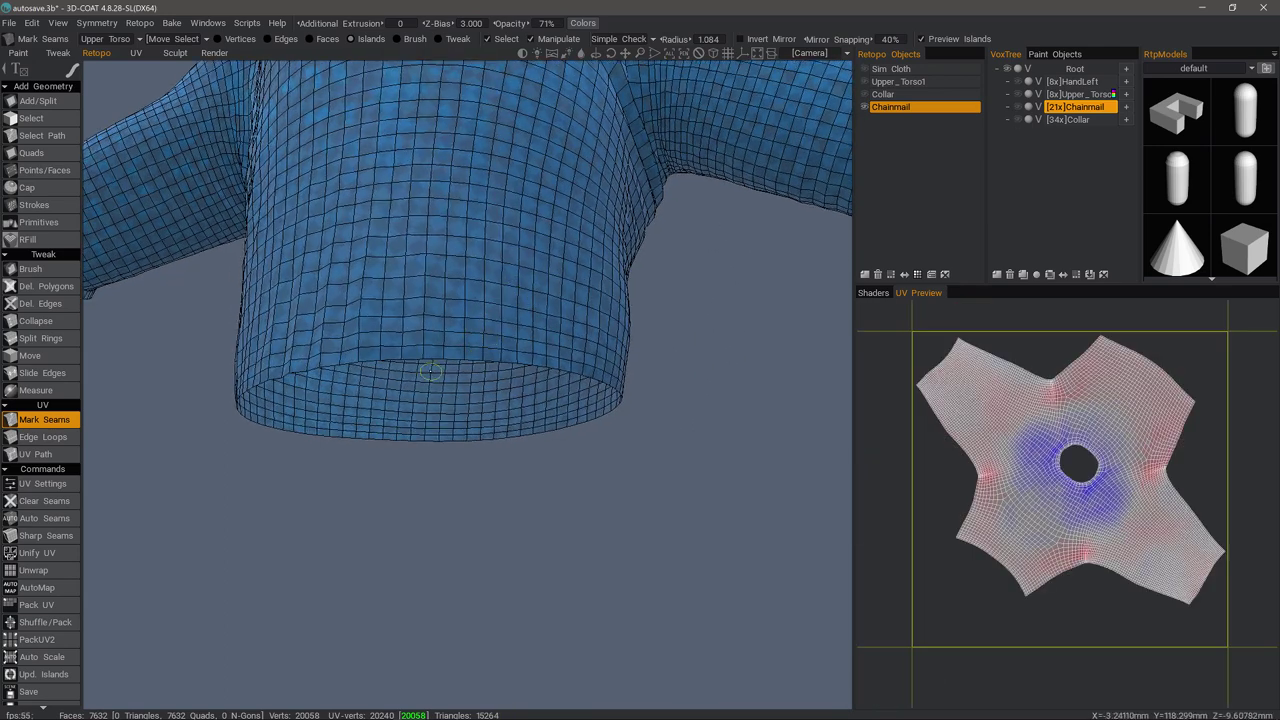
pyautogui.keyDown('alt'); pyautogui.moveTo(437, 372); pyautogui.dragTo(410, 287); pyautogui.keyUp('alt')
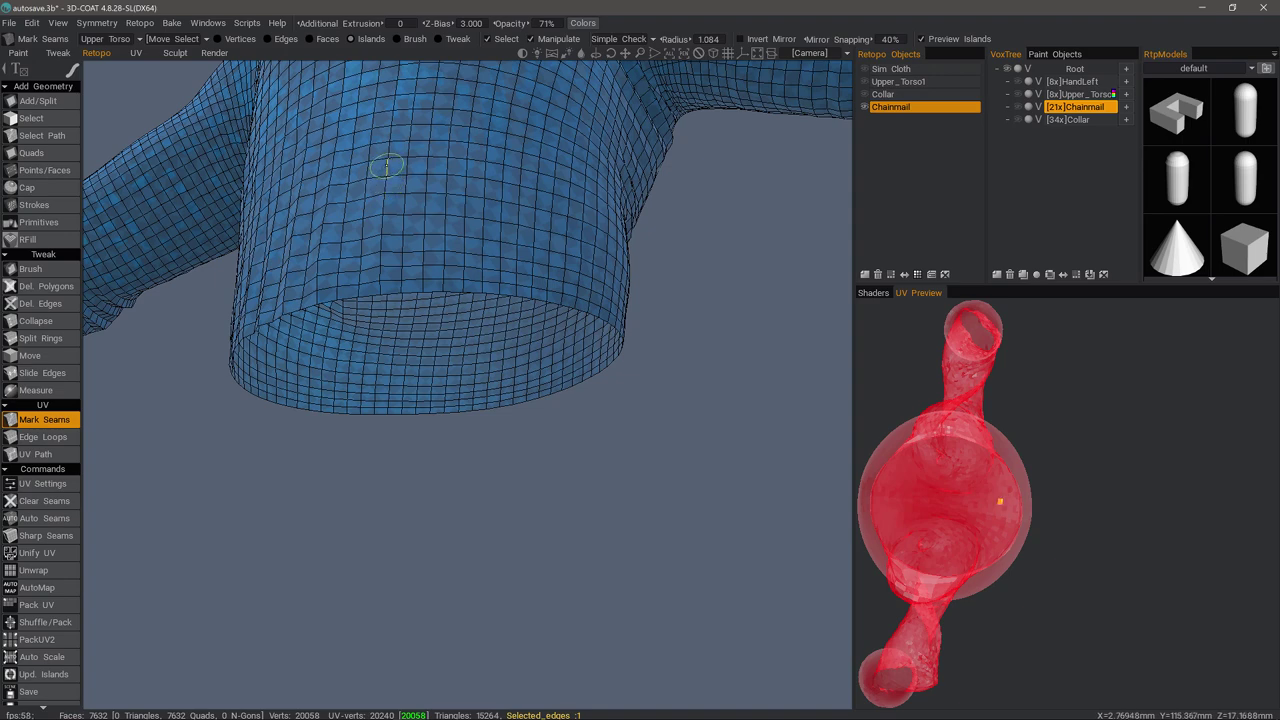
# Step: Mark a short run of seam edges on the torso front, preview edge loops there, and clear the seams
pyautogui.moveTo(388, 165); pyautogui.dragTo(381, 230)
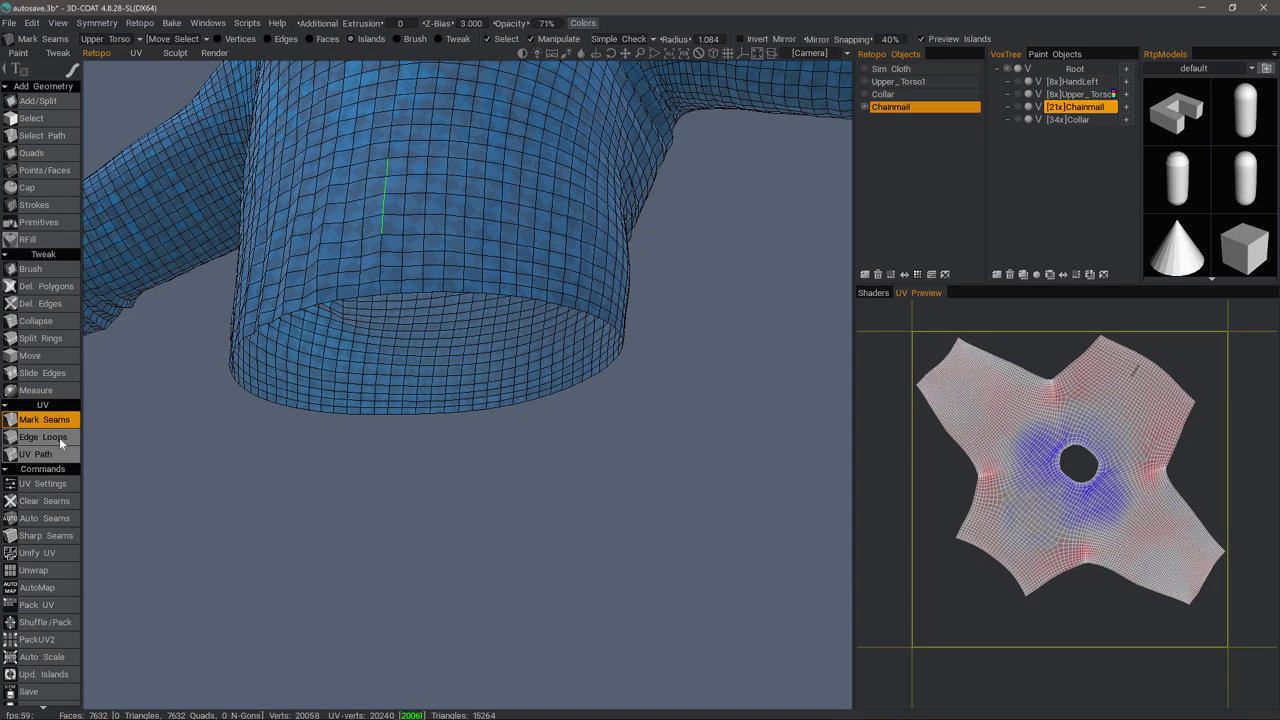
pyautogui.click(58, 437)
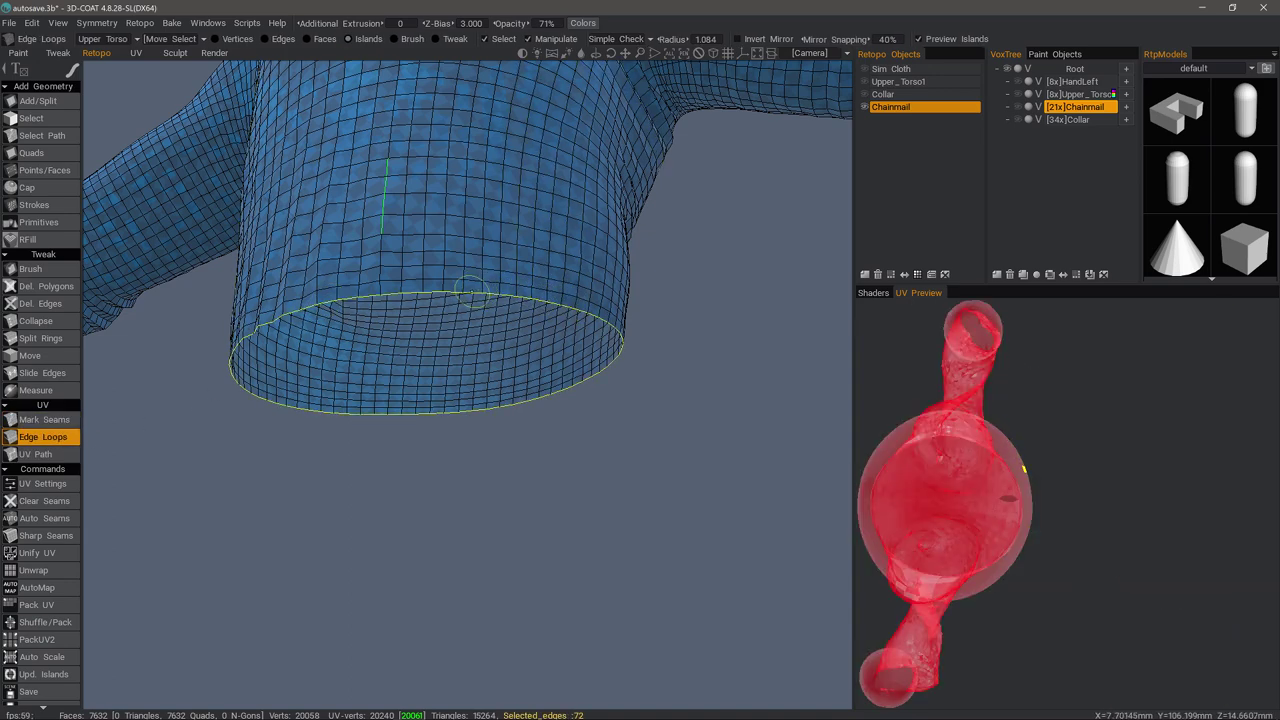
pyautogui.keyDown('alt'); pyautogui.moveTo(482, 282); pyautogui.dragTo(468, 318); pyautogui.keyUp('alt')
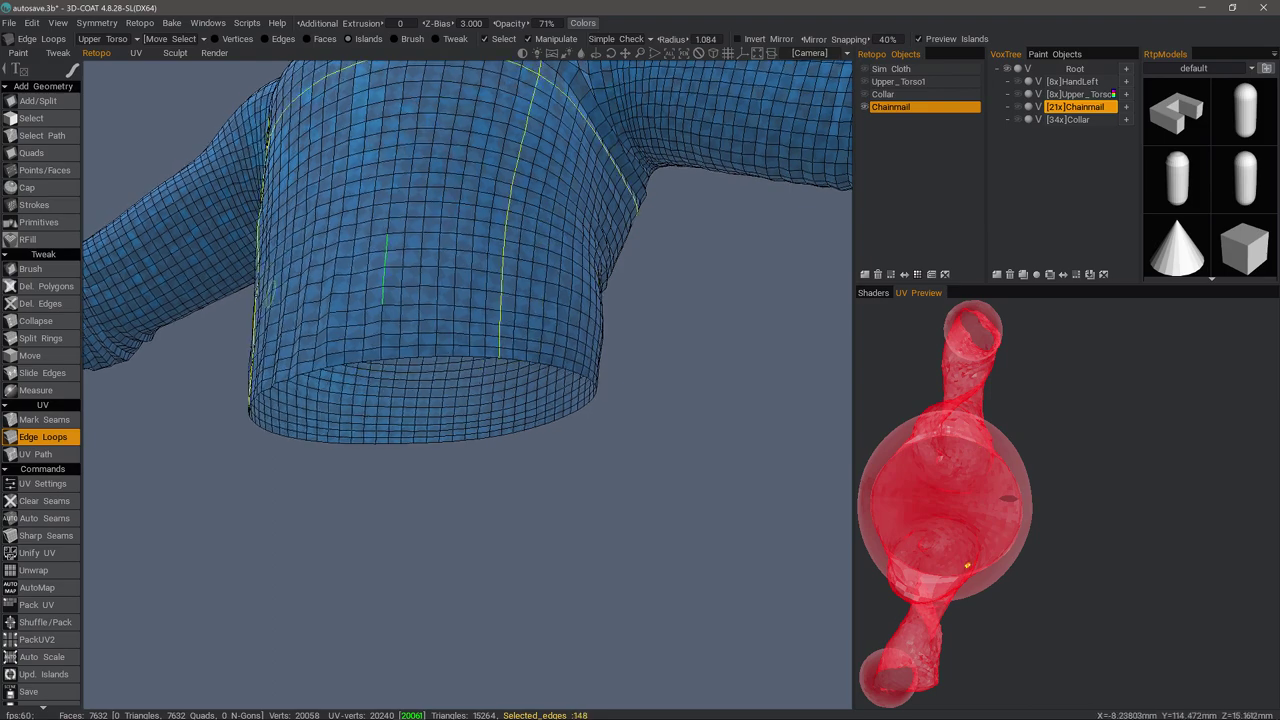
pyautogui.keyDown('alt'); pyautogui.moveTo(226, 430); pyautogui.dragTo(196, 472); pyautogui.keyUp('alt')
pyautogui.click(45, 502)
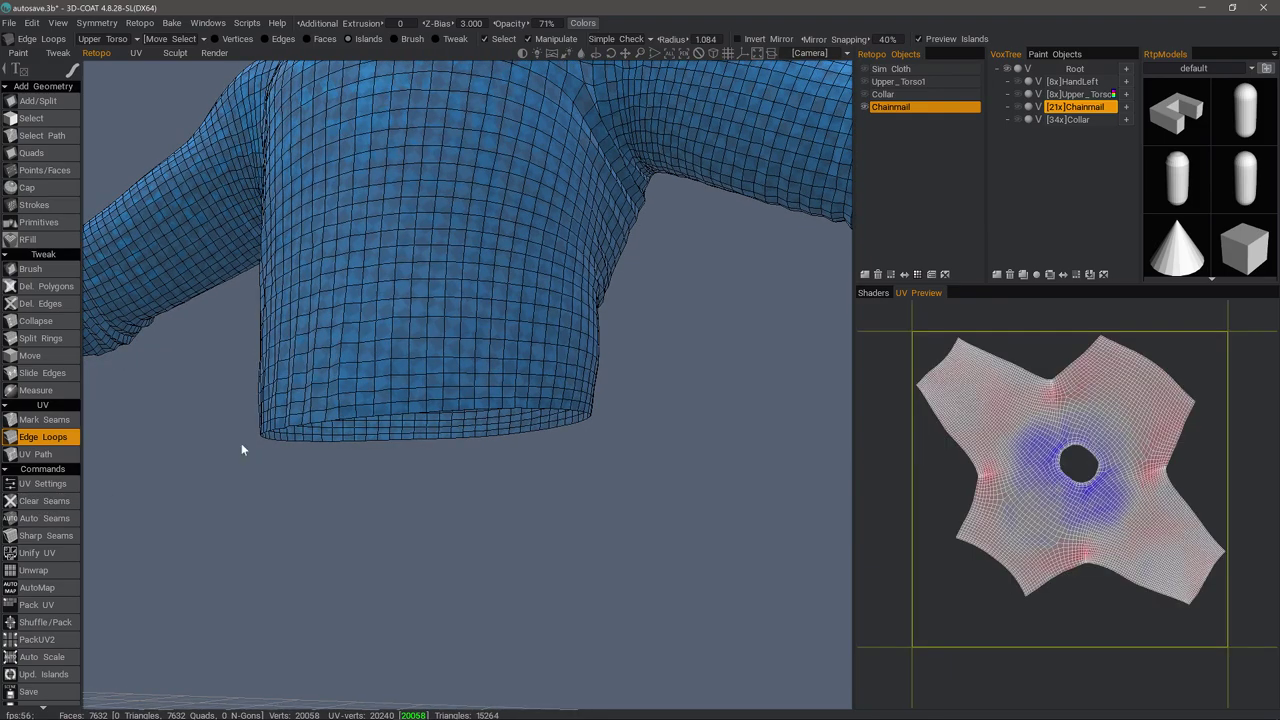
# Step: Mark a continuous seam along the torso front from hem to neckline with Mark Seams, and clear it
pyautogui.click(63, 424)
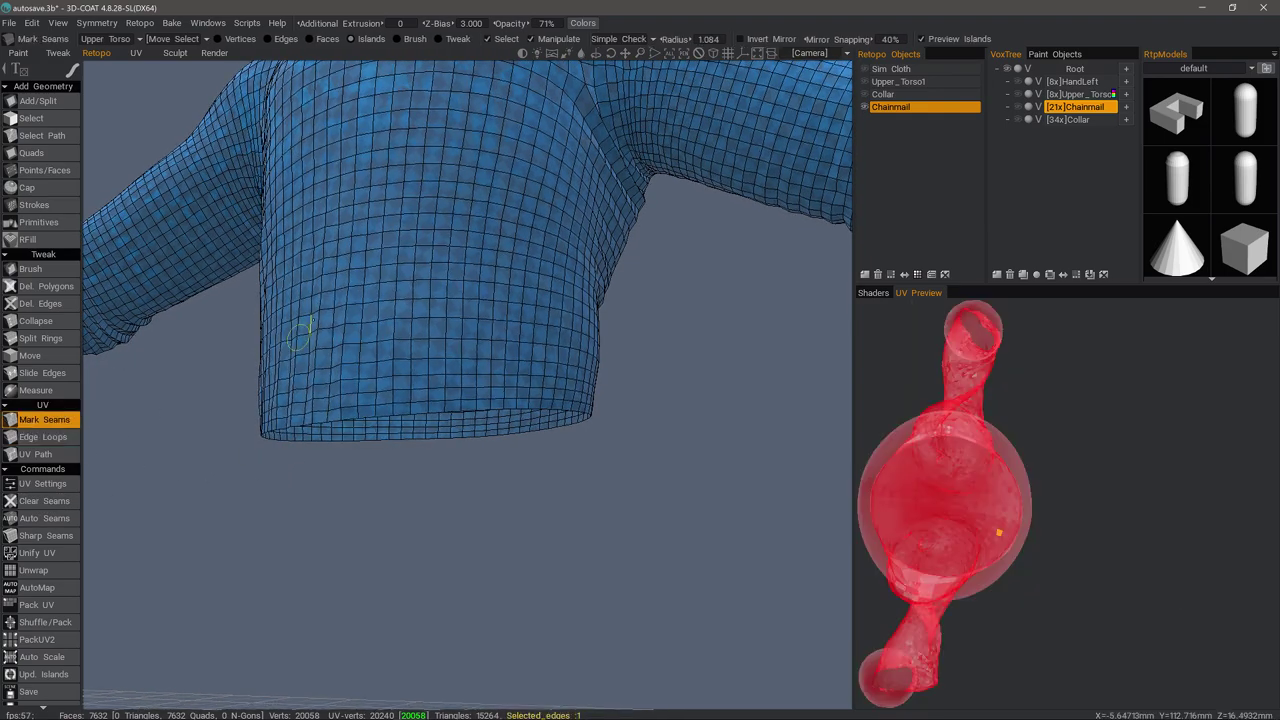
pyautogui.keyDown('alt'); pyautogui.moveTo(307, 332); pyautogui.dragTo(402, 219); pyautogui.keyUp('alt')
pyautogui.click(404, 220)
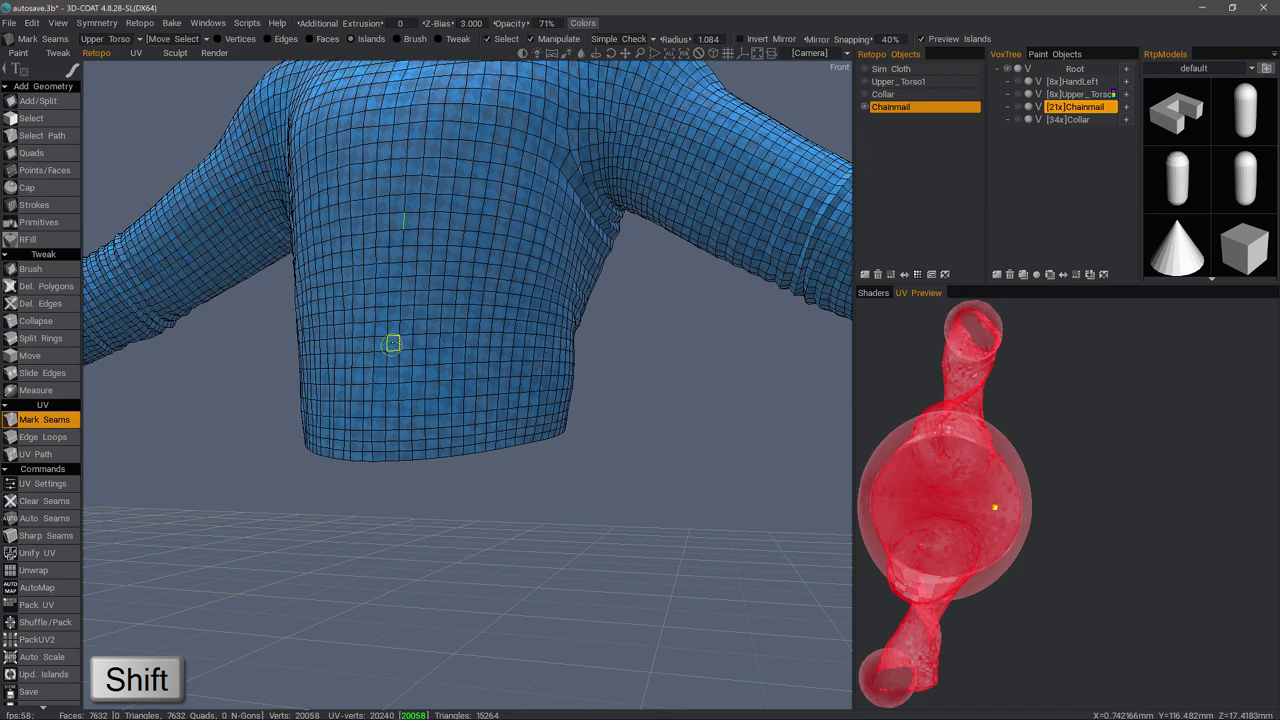
pyautogui.keyDown('shift'); pyautogui.click(395, 335); pyautogui.keyUp('shift')
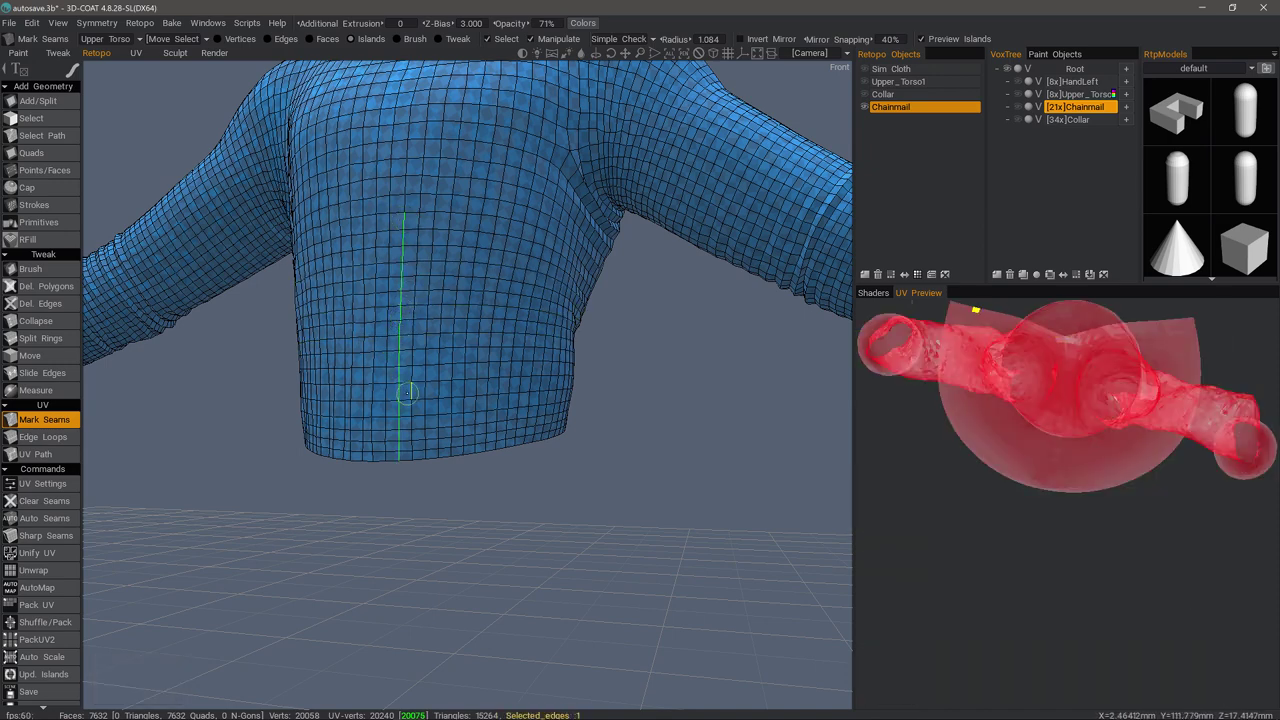
pyautogui.moveTo(404, 148); pyautogui.dragTo(401, 210, button='middle')
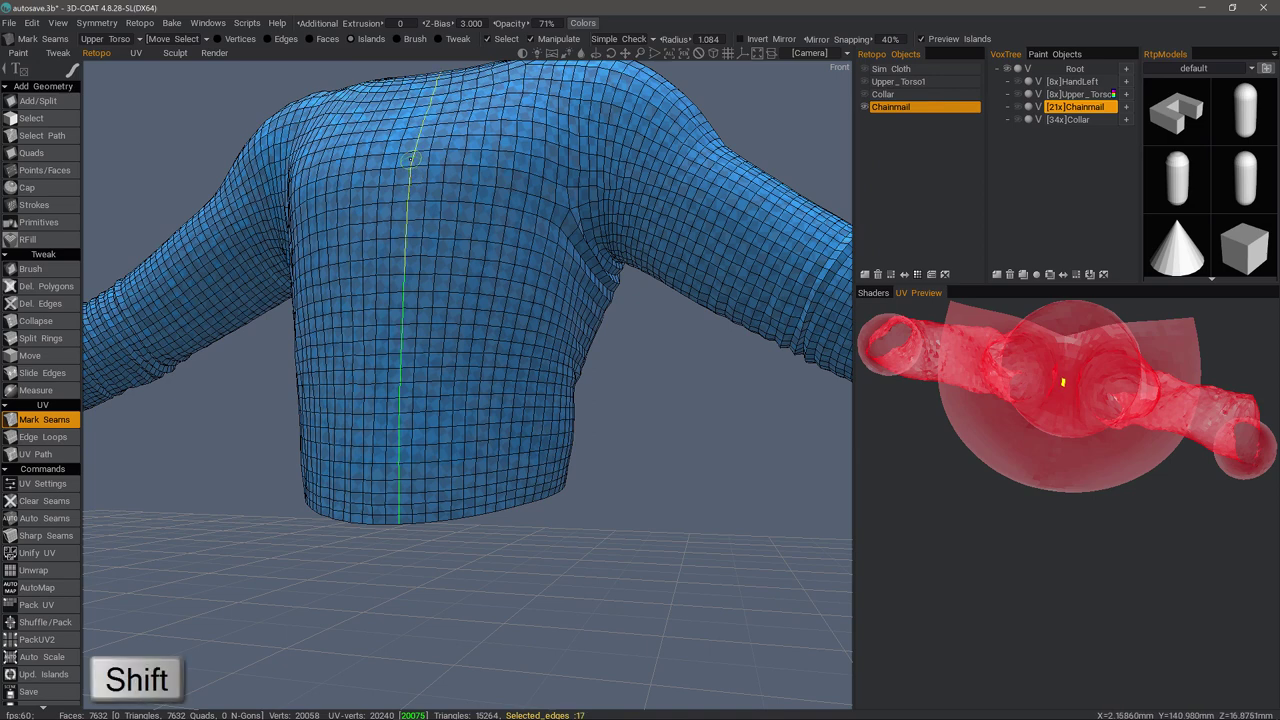
pyautogui.keyDown('shift'); pyautogui.click(411, 164); pyautogui.keyUp('shift')
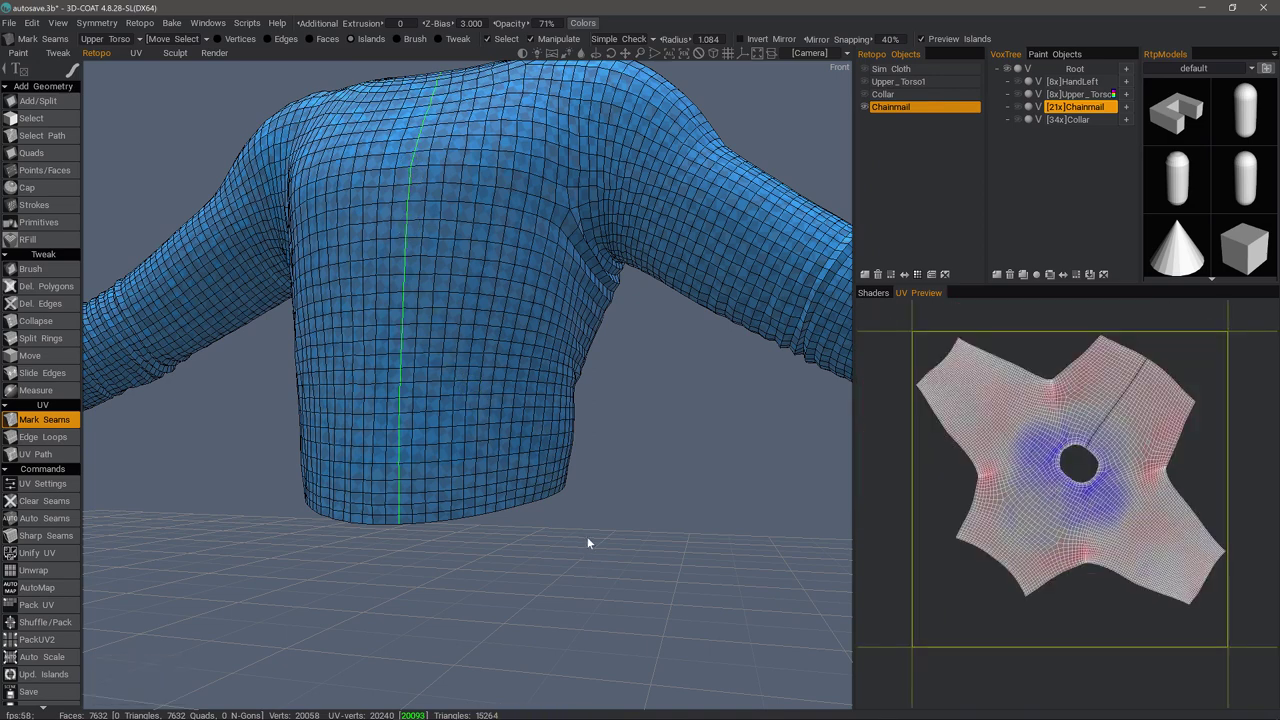
pyautogui.click(52, 500)
# Step: Mark the edge loop around the shirt's bottom hem as a seam
pyautogui.moveTo(415, 472); pyautogui.dragTo(424, 430, button='right')
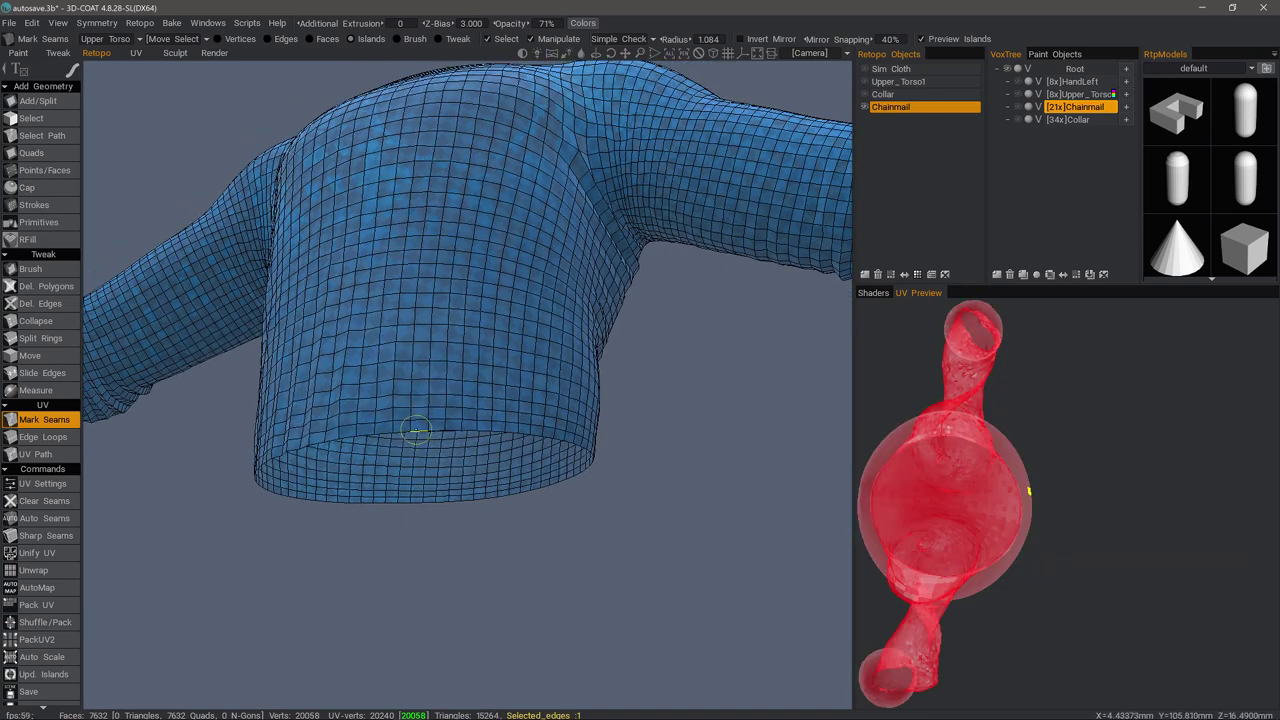
pyautogui.click(43, 437)
pyautogui.click(412, 432)
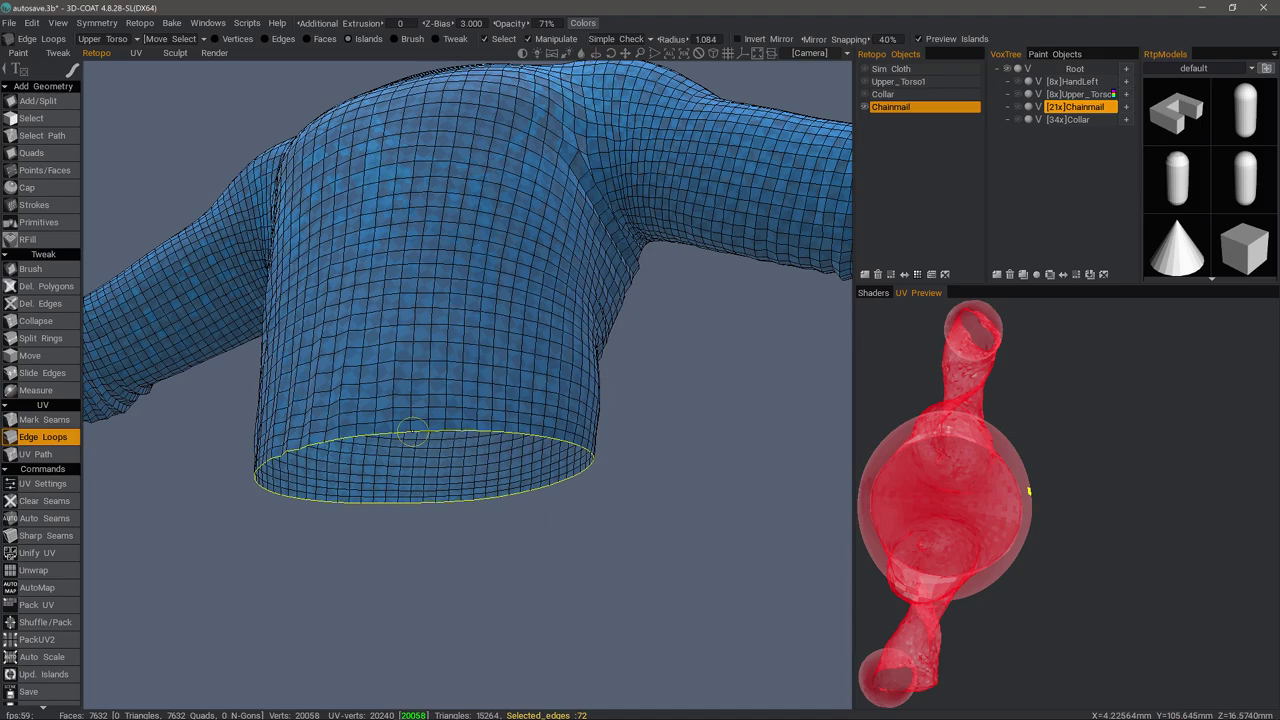
# Step: Mark the edge loop around the first sleeve's cuff opening as a seam
pyautogui.moveTo(418, 432); pyautogui.dragTo(588, 388, button='right')
pyautogui.moveTo(800, 398); pyautogui.dragTo(580, 400, button='middle')
pyautogui.scroll(1, 541, 381)
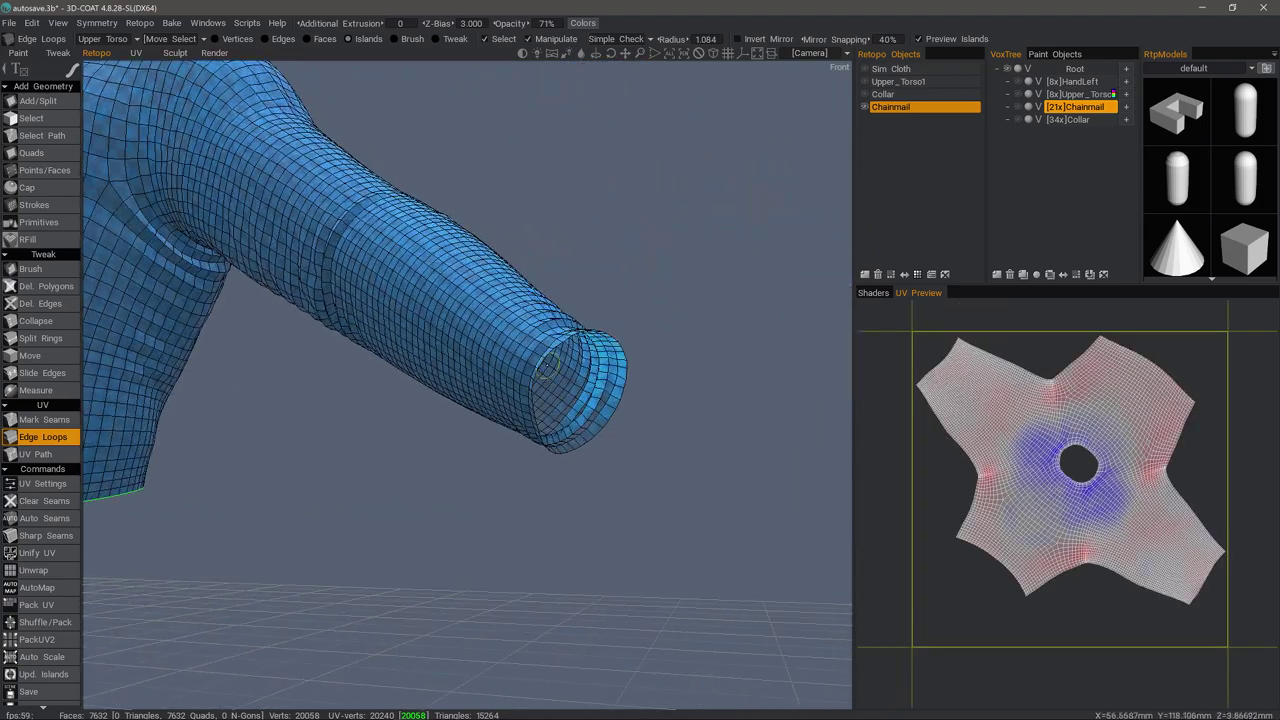
pyautogui.moveTo(549, 366); pyautogui.dragTo(561, 443, button='right')
pyautogui.click(561, 443)
# Step: Lay out a UV Path along the edge of the neck opening by placing points on its rim
pyautogui.moveTo(400, 225); pyautogui.dragTo(476, 345, button='middle')
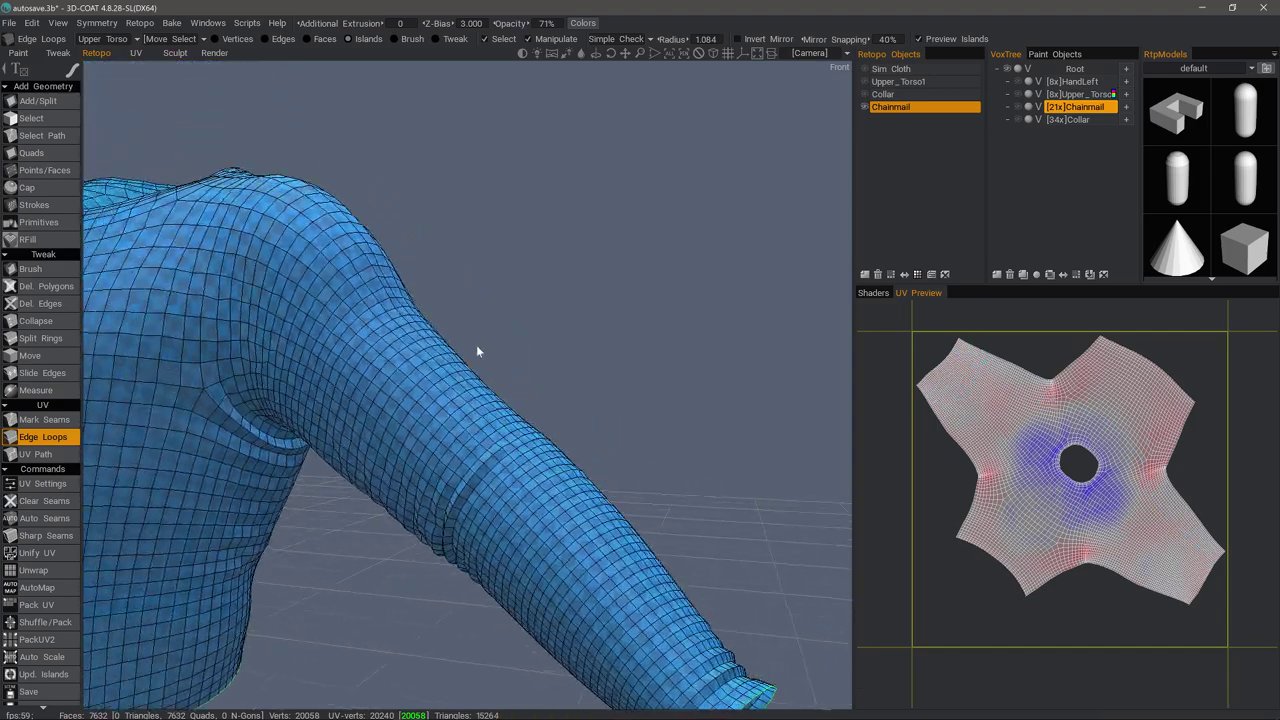
pyautogui.moveTo(476, 345); pyautogui.dragTo(235, 231, button='right')
pyautogui.moveTo(298, 309); pyautogui.dragTo(57, 561, button='right')
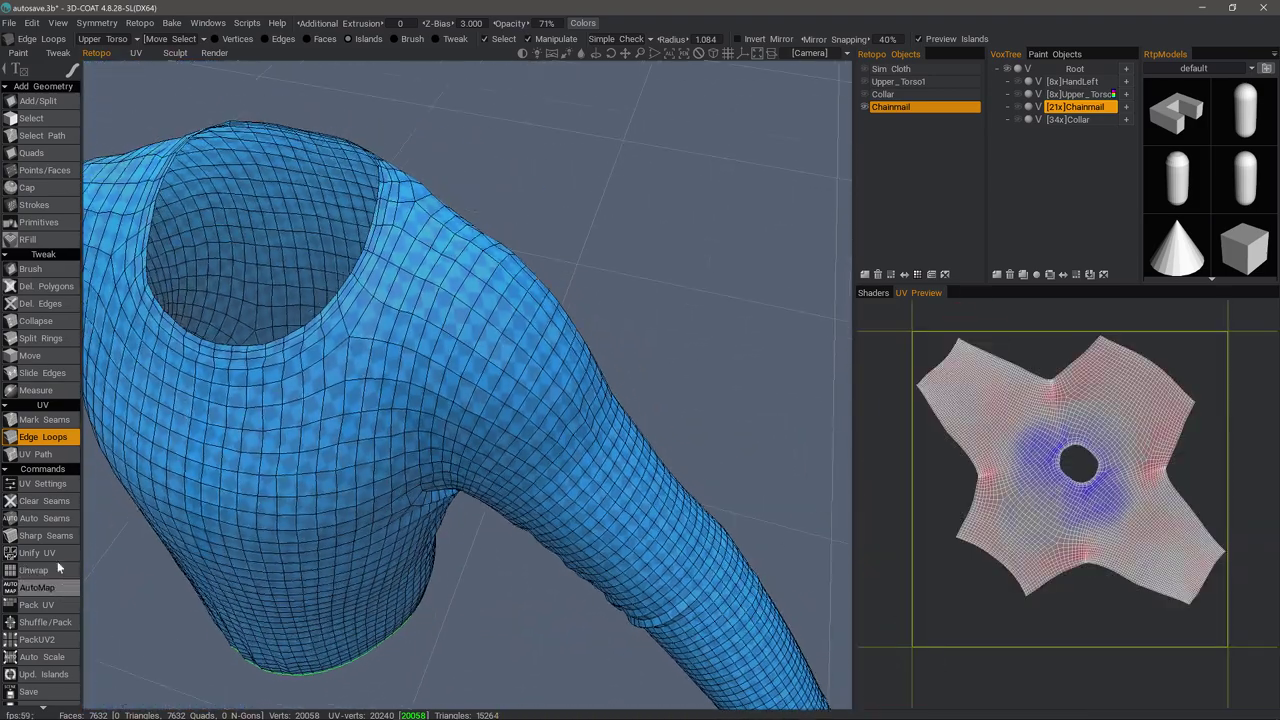
pyautogui.click(35, 454)
pyautogui.moveTo(302, 226); pyautogui.dragTo(352, 215, button='right')
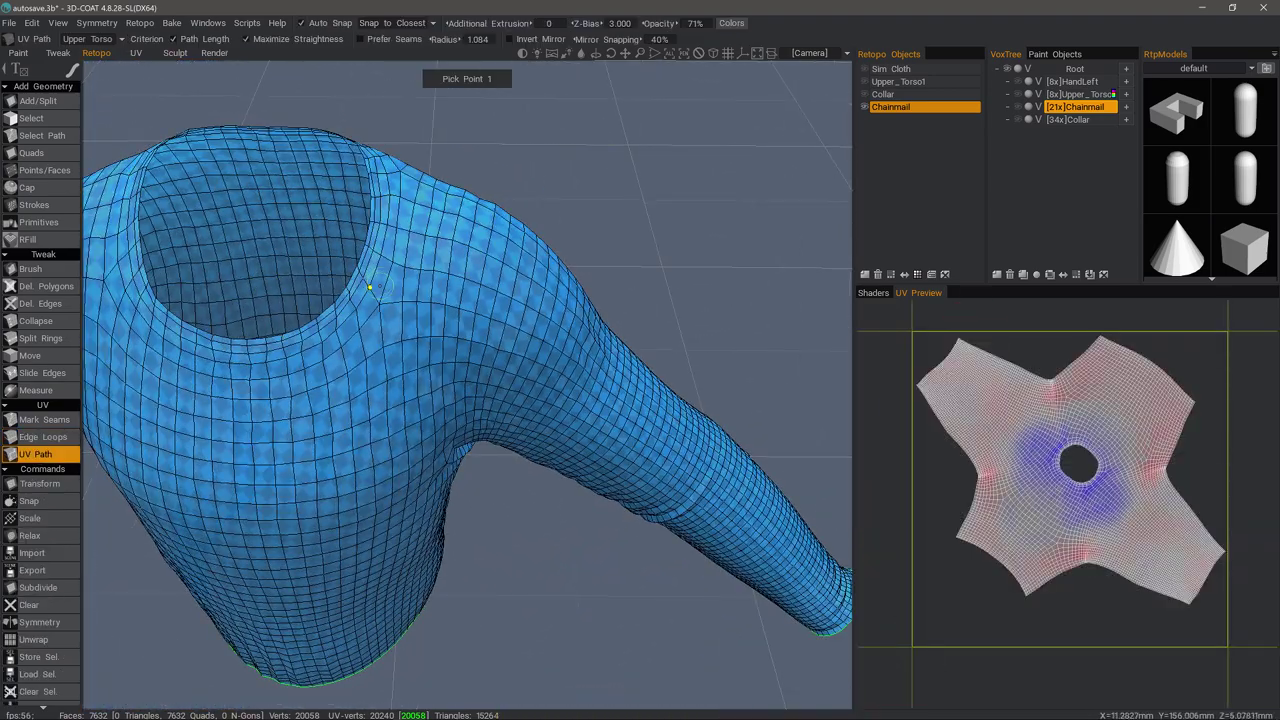
pyautogui.moveTo(551, 423); pyautogui.dragTo(476, 373, button='right')
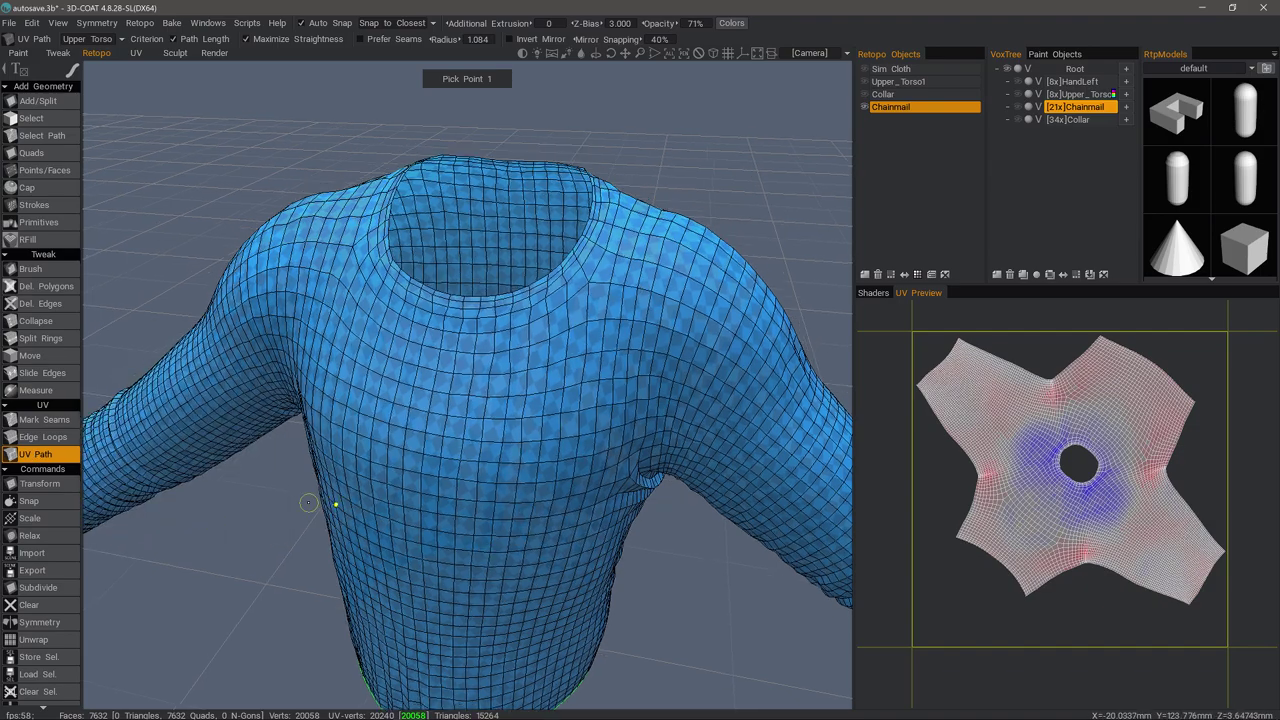
pyautogui.moveTo(329, 508); pyautogui.dragTo(519, 321, button='right')
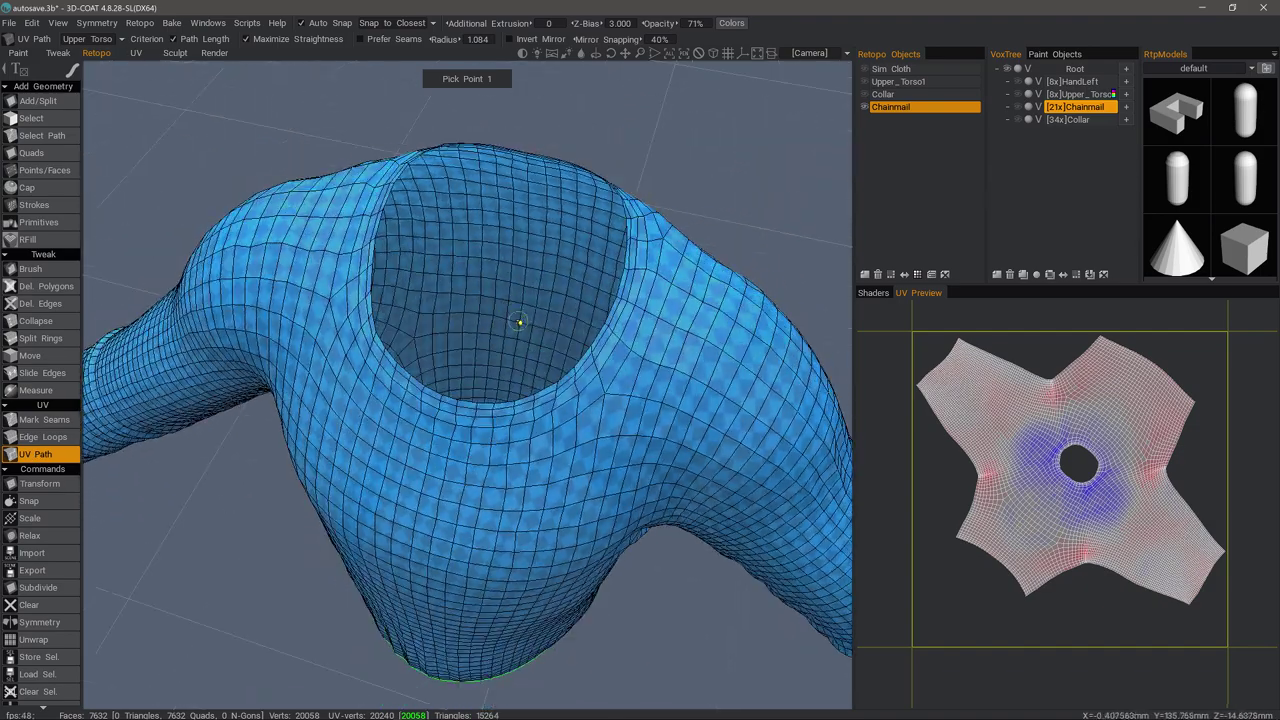
pyautogui.click(558, 381)
pyautogui.moveTo(558, 381); pyautogui.dragTo(443, 432, button='right')
pyautogui.click(565, 345)
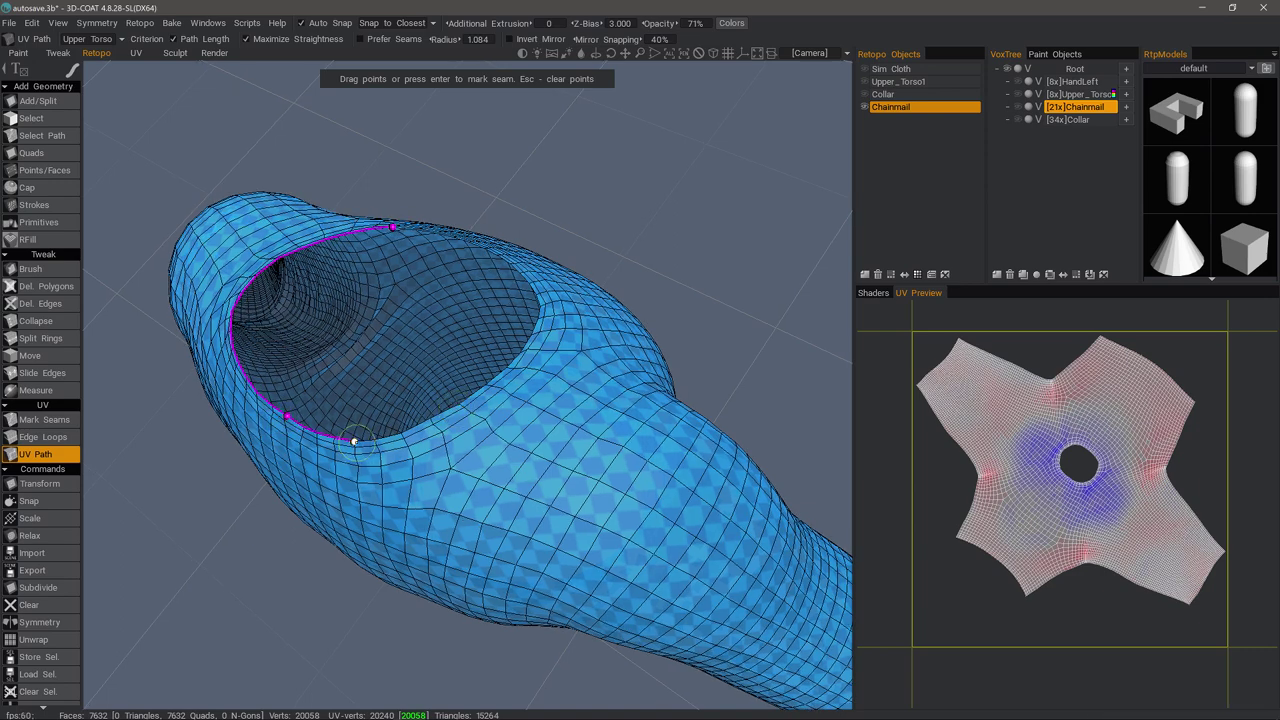
# Step: Close the UV Path around the neck opening, mark it as a seam and clear the leftover point
pyautogui.moveTo(355, 441); pyautogui.dragTo(404, 371)
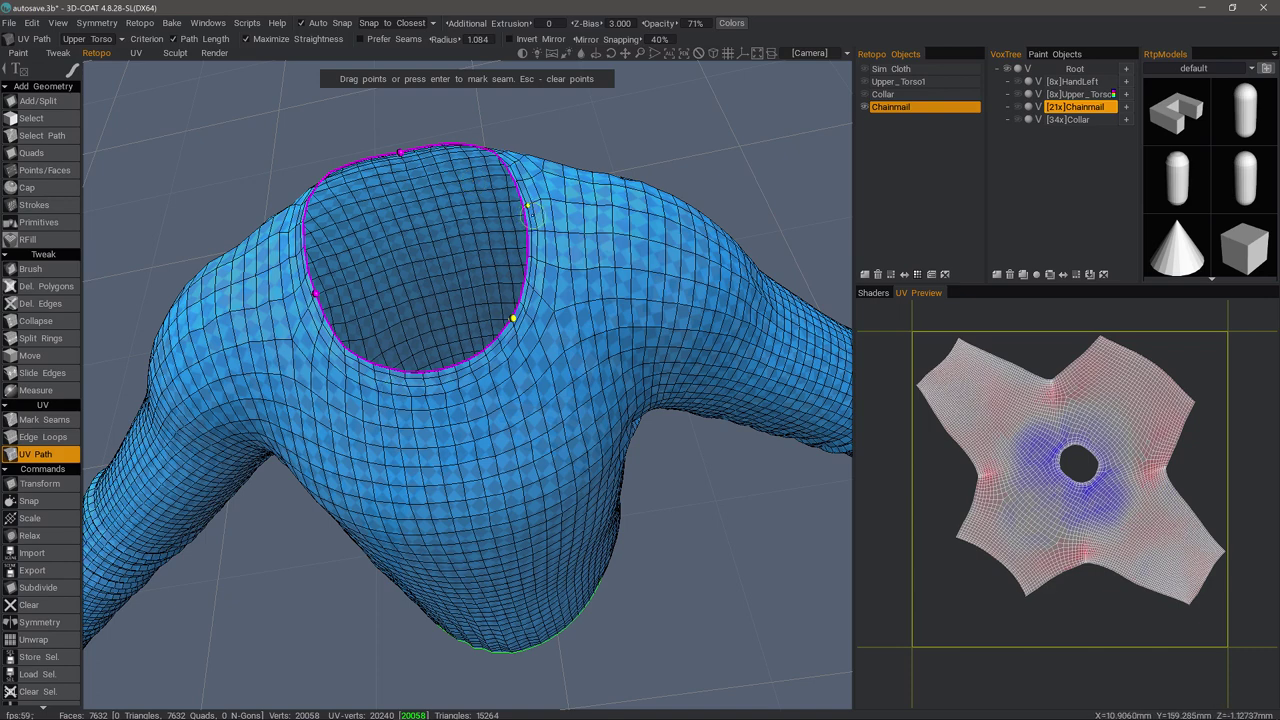
pyautogui.press('Return')
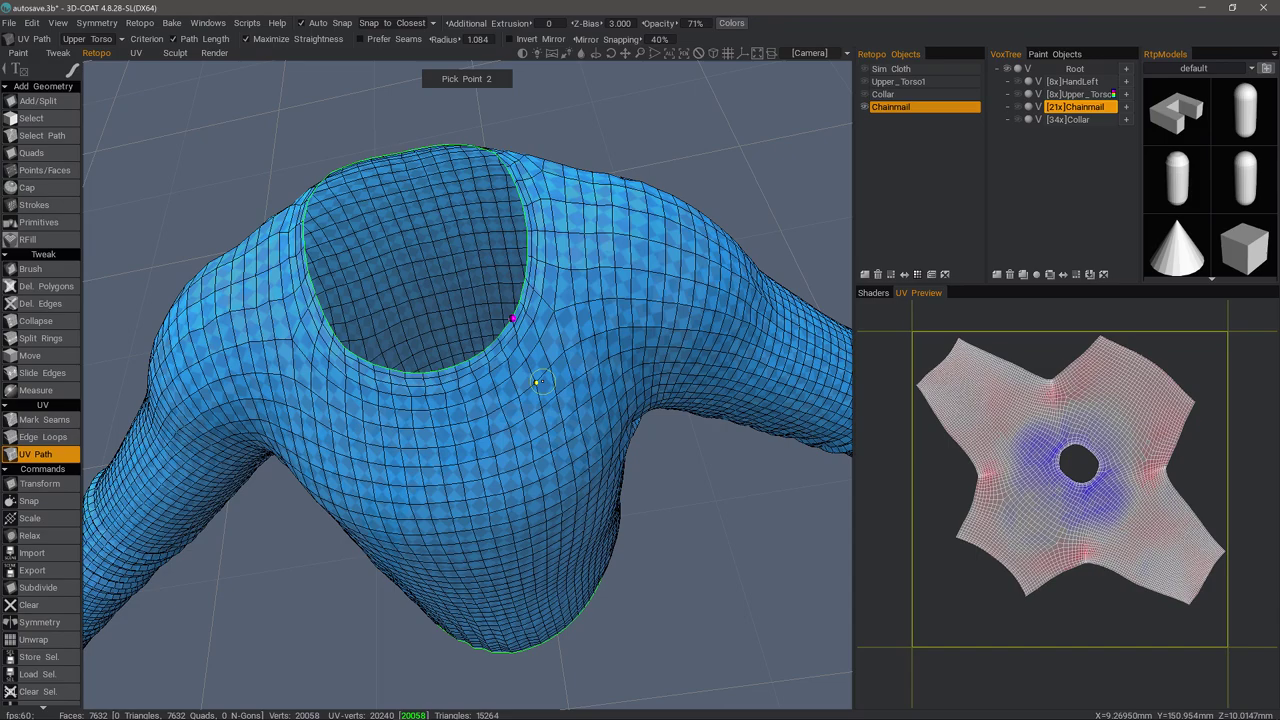
pyautogui.press('Escape')
# Step: Mark the other sleeve's cuff and the edge loops running under both sleeves down to the hem as seams
pyautogui.keyDown('alt'); pyautogui.moveTo(352, 479); pyautogui.dragTo(391, 465); pyautogui.keyUp('alt')
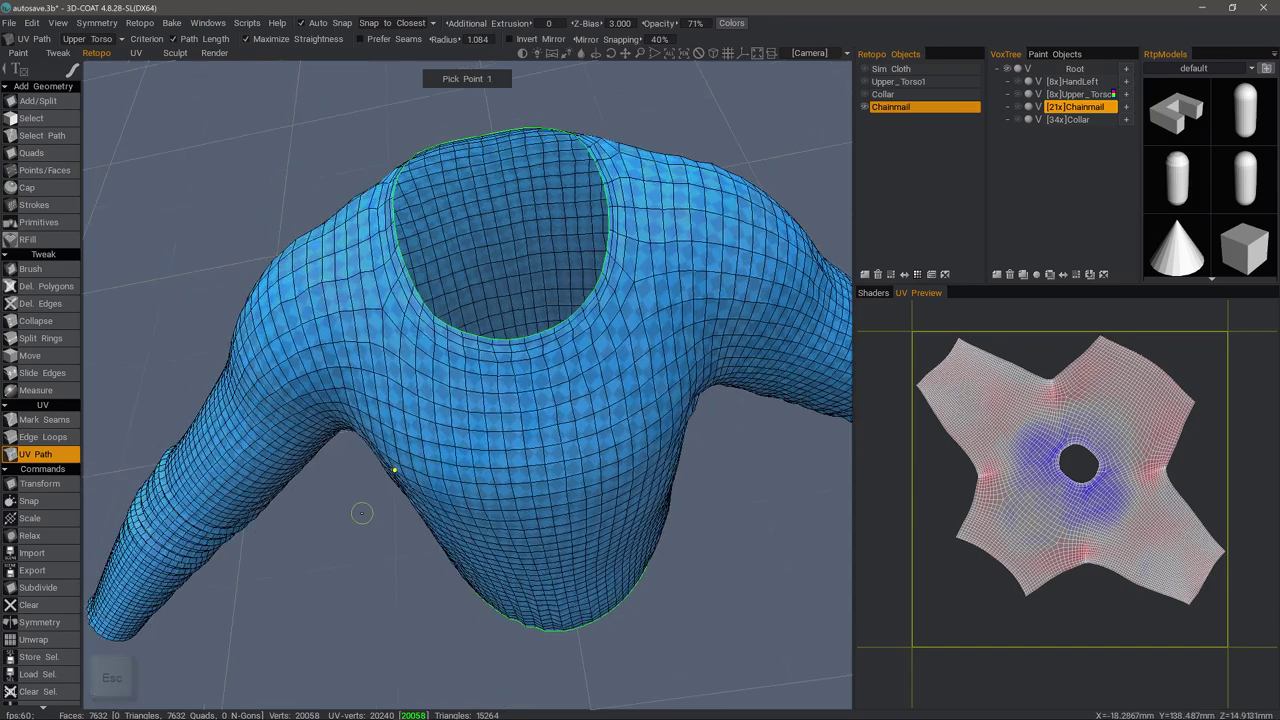
pyautogui.click(41, 441)
pyautogui.keyDown('alt'); pyautogui.moveTo(145, 545); pyautogui.dragTo(434, 457); pyautogui.keyUp('alt')
pyautogui.keyDown('alt'); pyautogui.moveTo(528, 530); pyautogui.dragTo(487, 317); pyautogui.keyUp('alt')
pyautogui.click(565, 329)
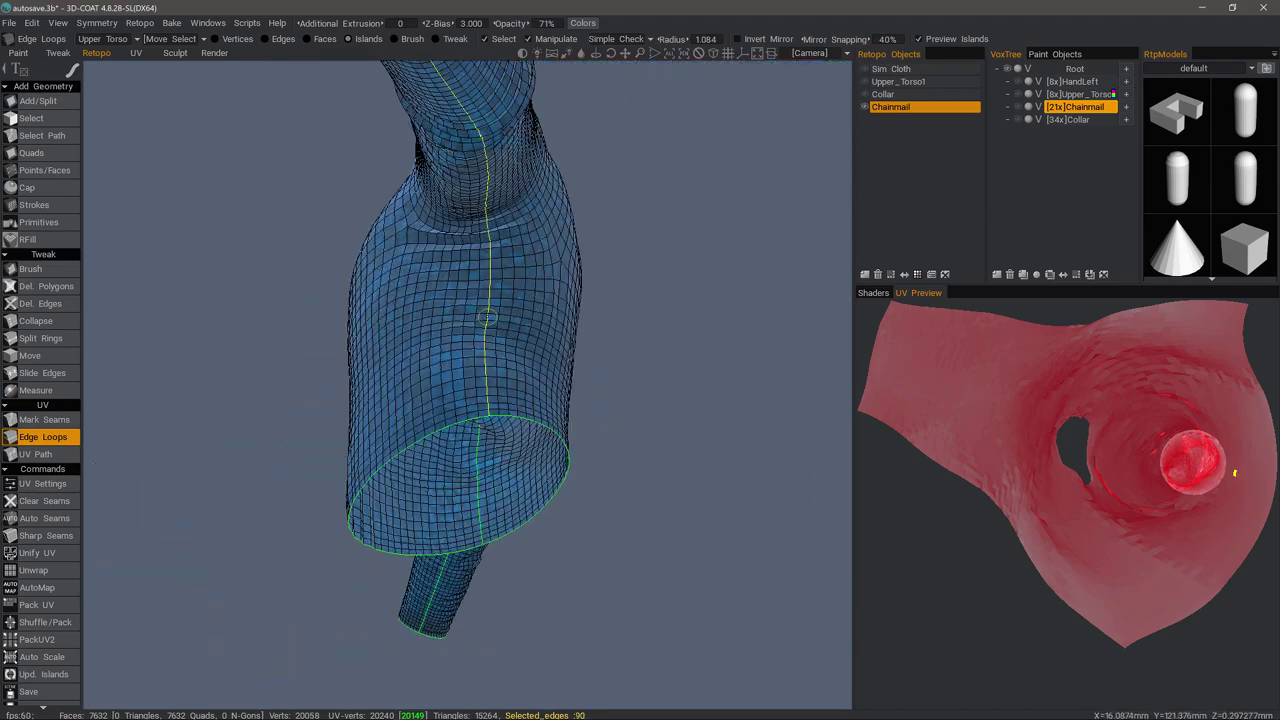
pyautogui.click(487, 317)
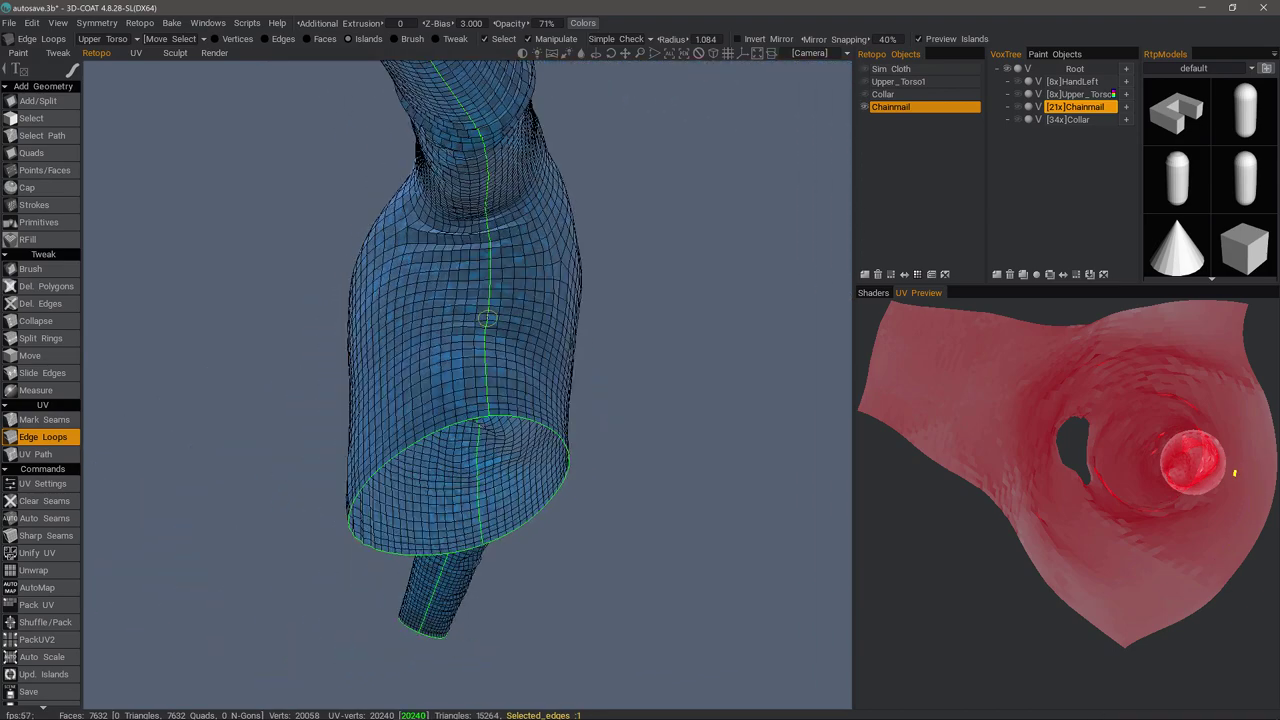
# Step: Unwrap the shirt mesh along the marked seams
pyautogui.keyDown('alt'); pyautogui.moveTo(255, 416); pyautogui.dragTo(300, 408); pyautogui.keyUp('alt')
pyautogui.keyDown('alt'); pyautogui.moveTo(190, 470); pyautogui.dragTo(65, 575); pyautogui.keyUp('alt')
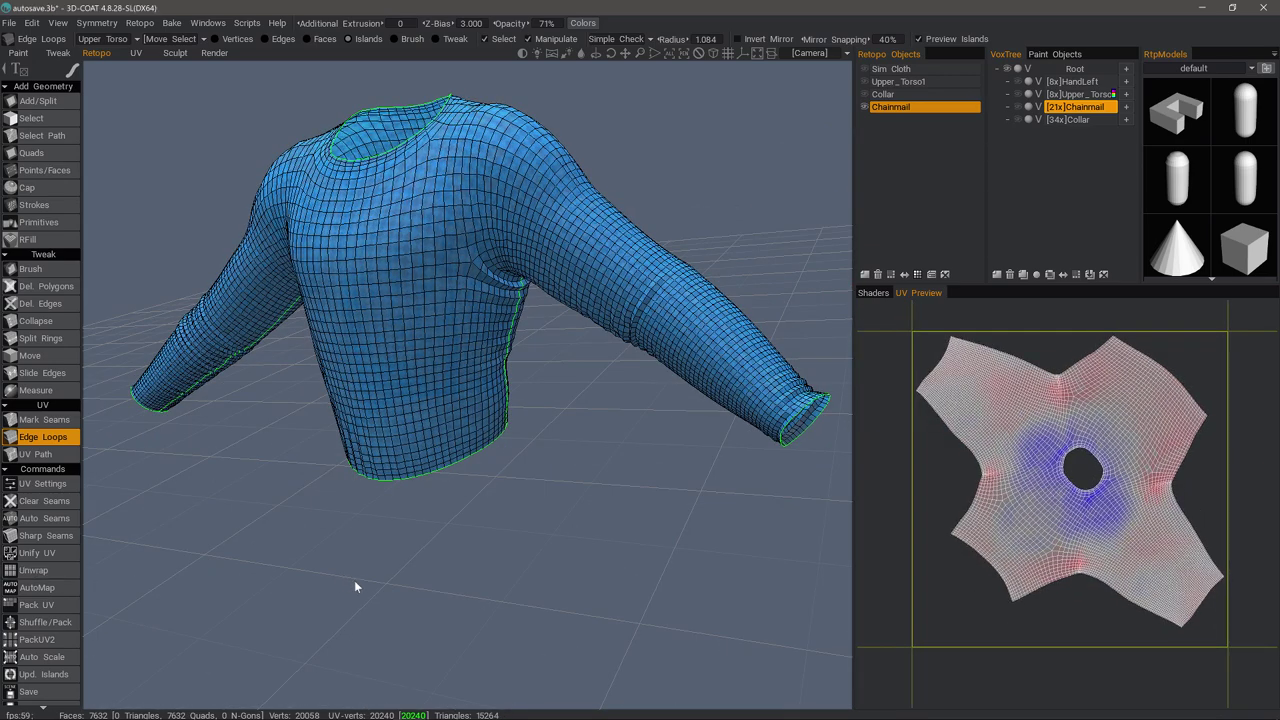
# Step: Select the shirt's island in the UV preview, adjust it slightly and clear the selection
pyautogui.click(1041, 443)
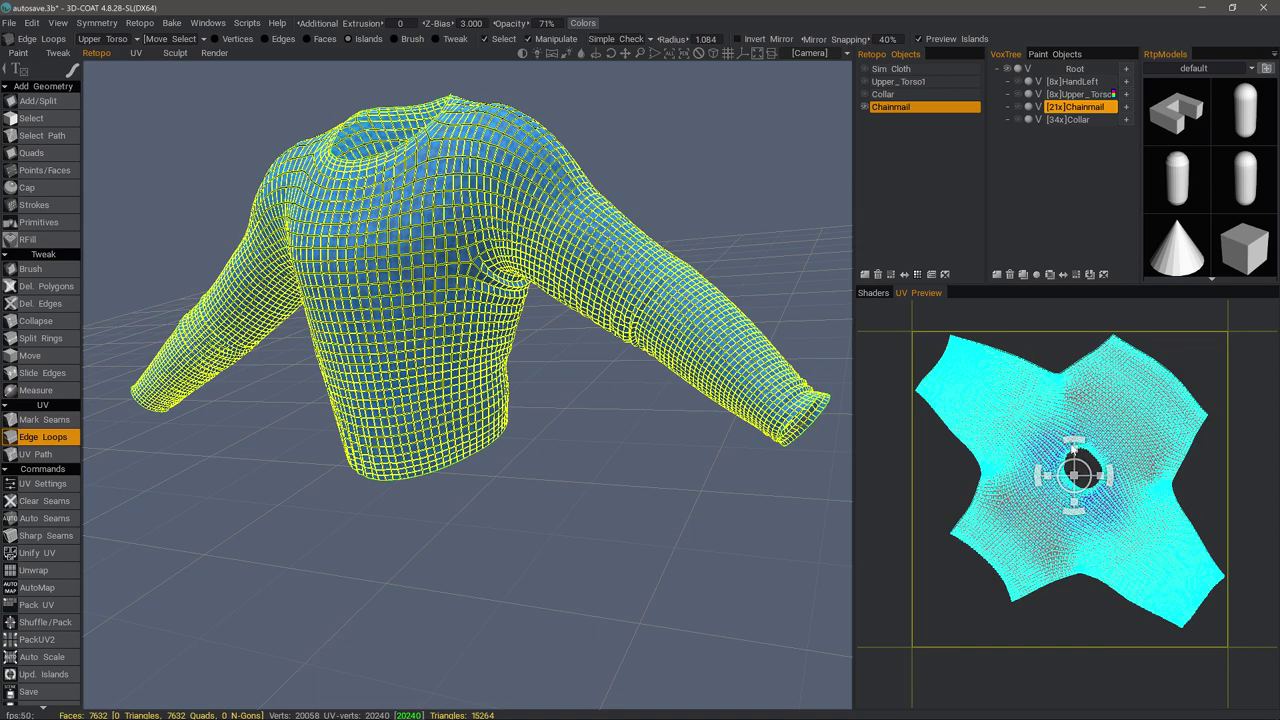
pyautogui.moveTo(1083, 462); pyautogui.dragTo(1076, 446)
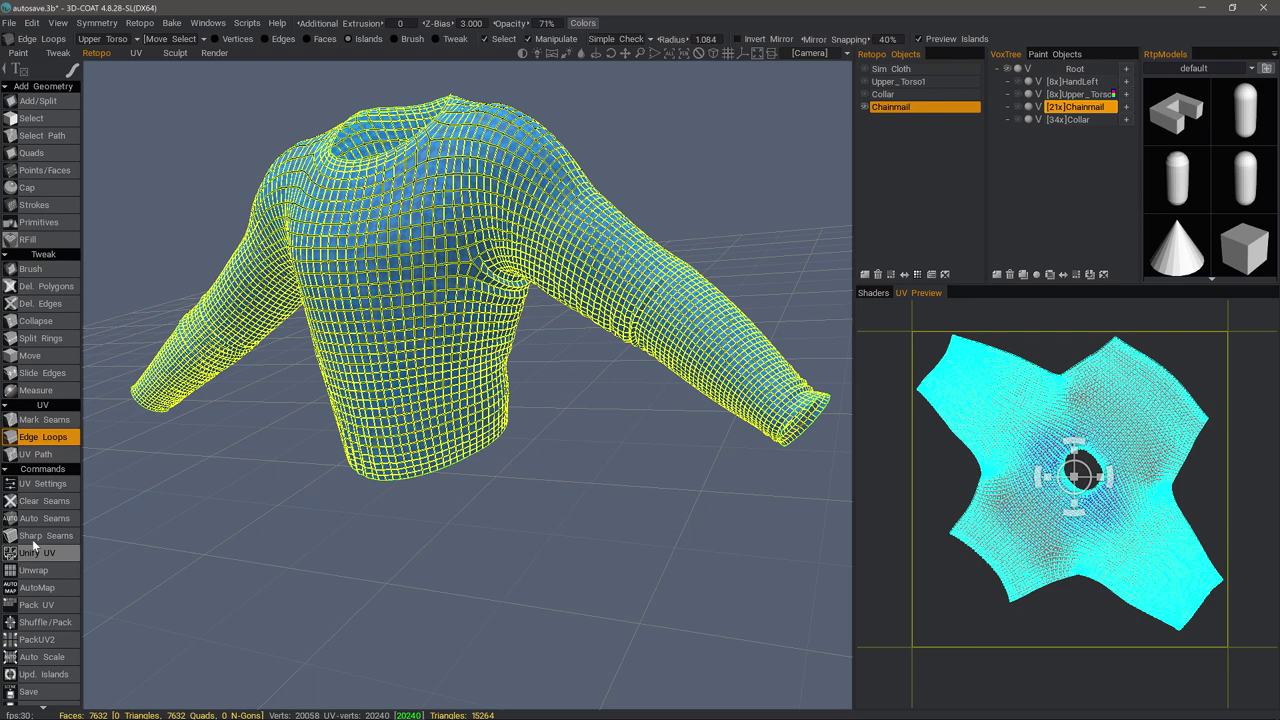
pyautogui.scroll(-5, 38, 605)
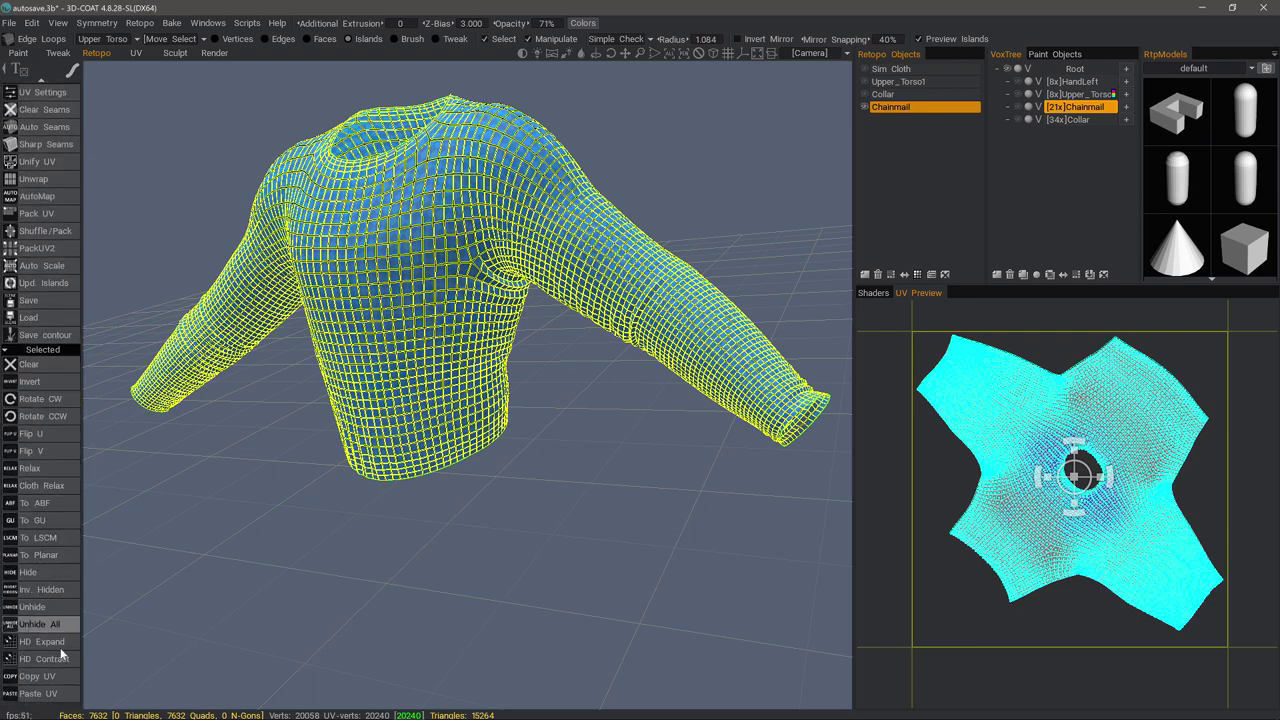
pyautogui.keyDown('ctrl'); pyautogui.click(1030, 507); pyautogui.keyUp('ctrl')
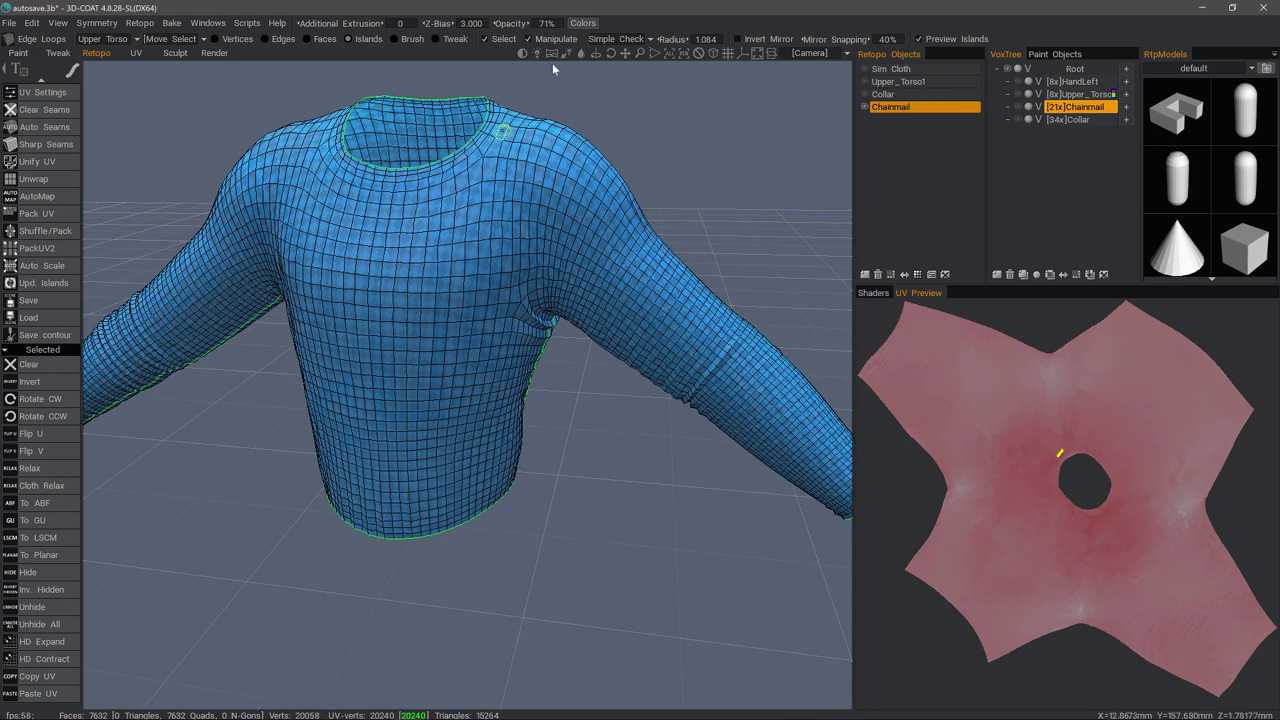
# Step: Switch the checker preview on the shirt mesh to Complex Checker
pyautogui.moveTo(552, 63); pyautogui.dragTo(618, 44)
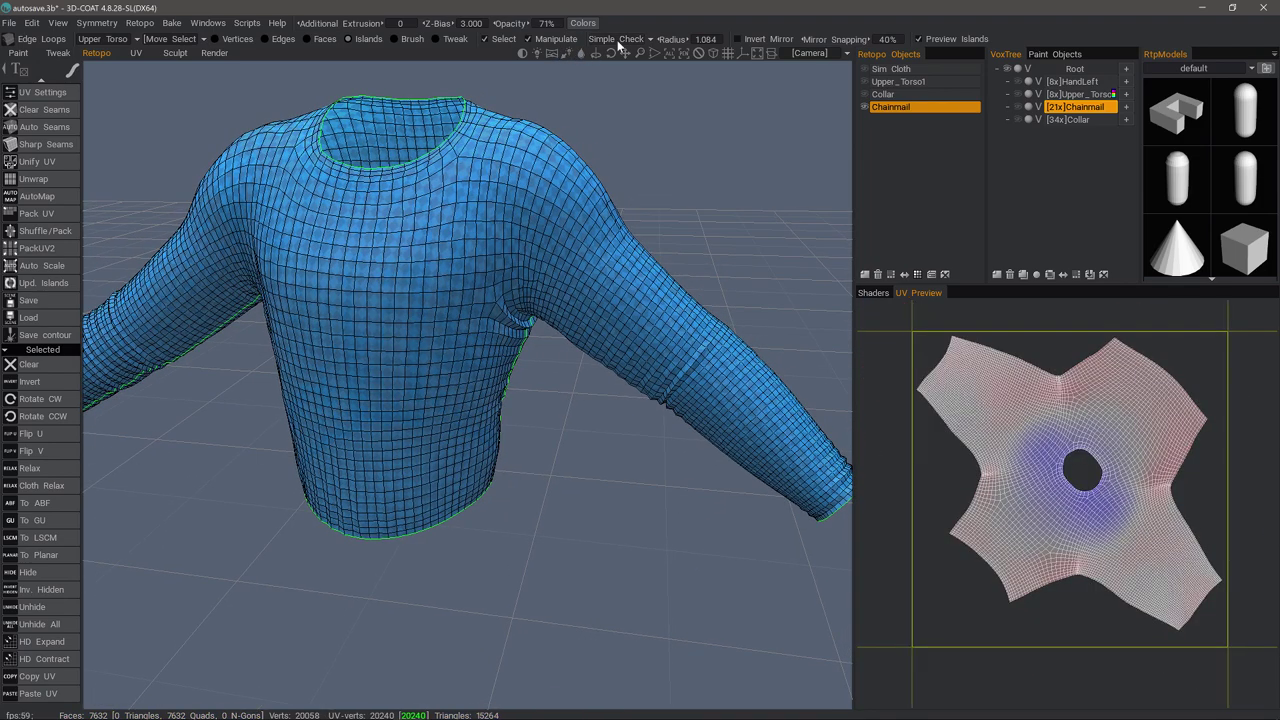
pyautogui.click(620, 44)
pyautogui.click(623, 79)
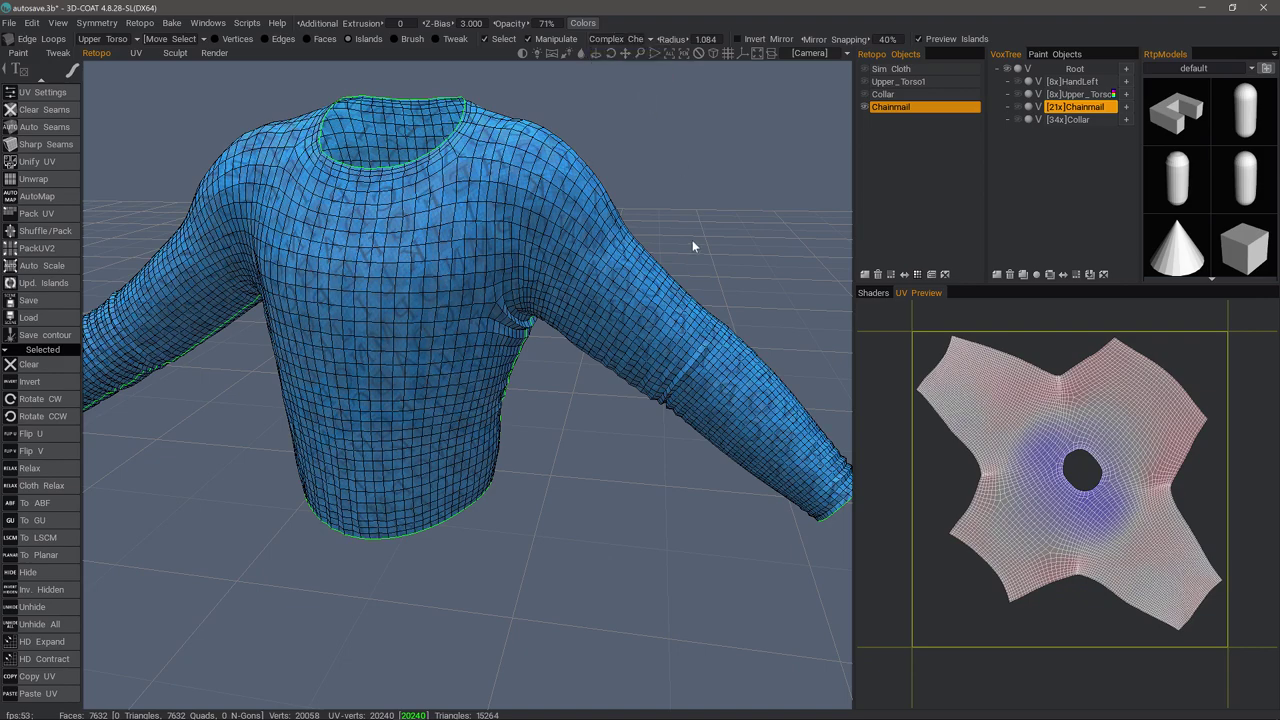
pyautogui.click(621, 39)
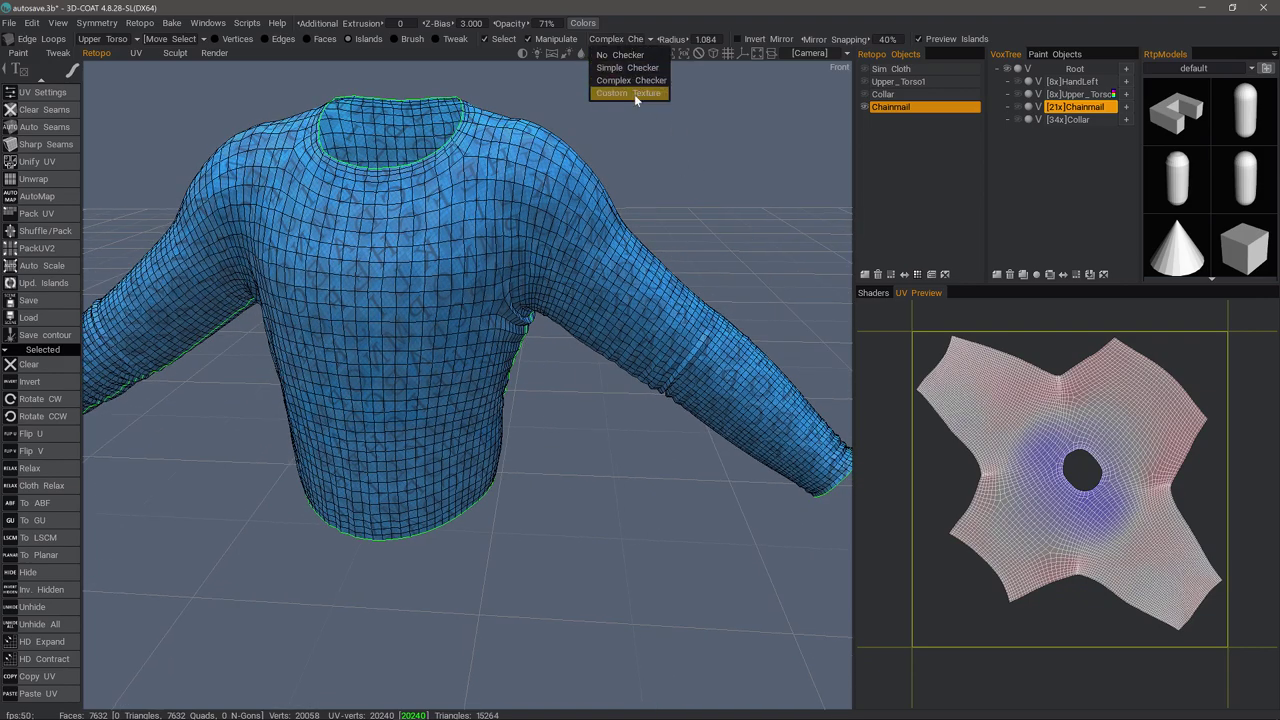
pyautogui.moveTo(840, 219); pyautogui.dragTo(369, 157)
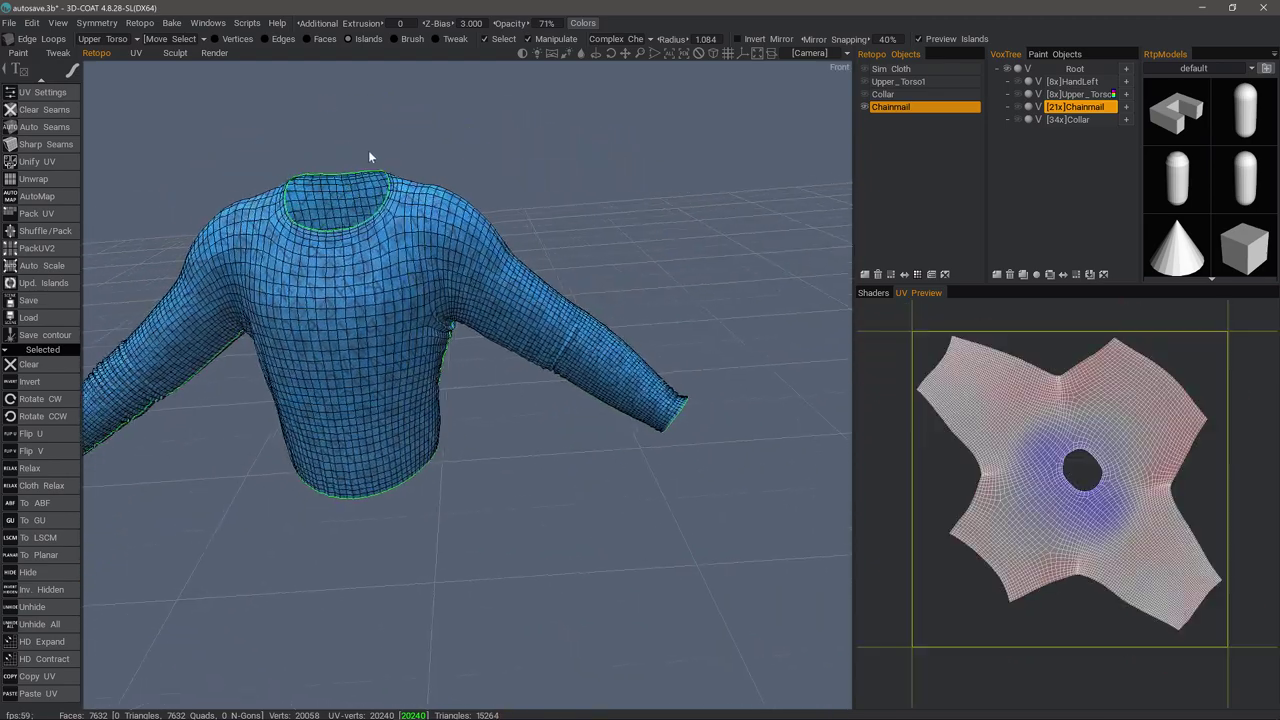
# Step: Make the Chainmail sculpt layer visible and start Bake w/ Per Pixel Painting w/ Displacement
pyautogui.click(173, 23)
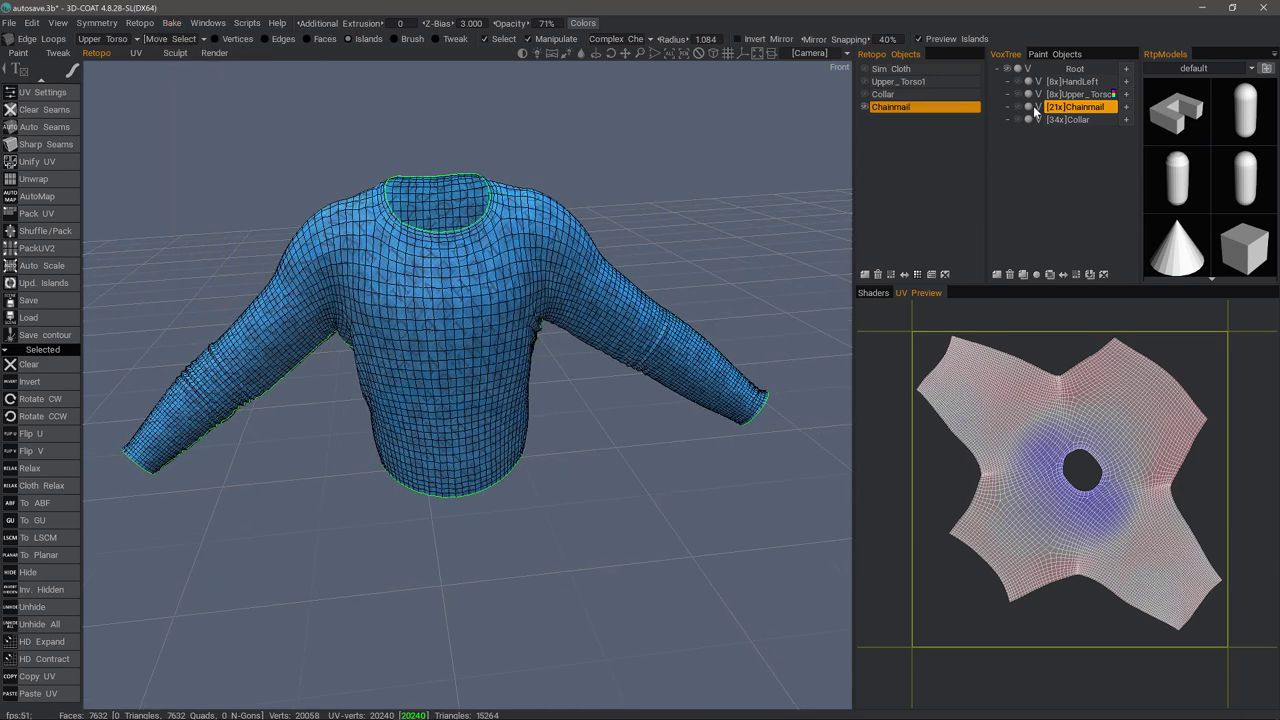
pyautogui.click(1018, 108)
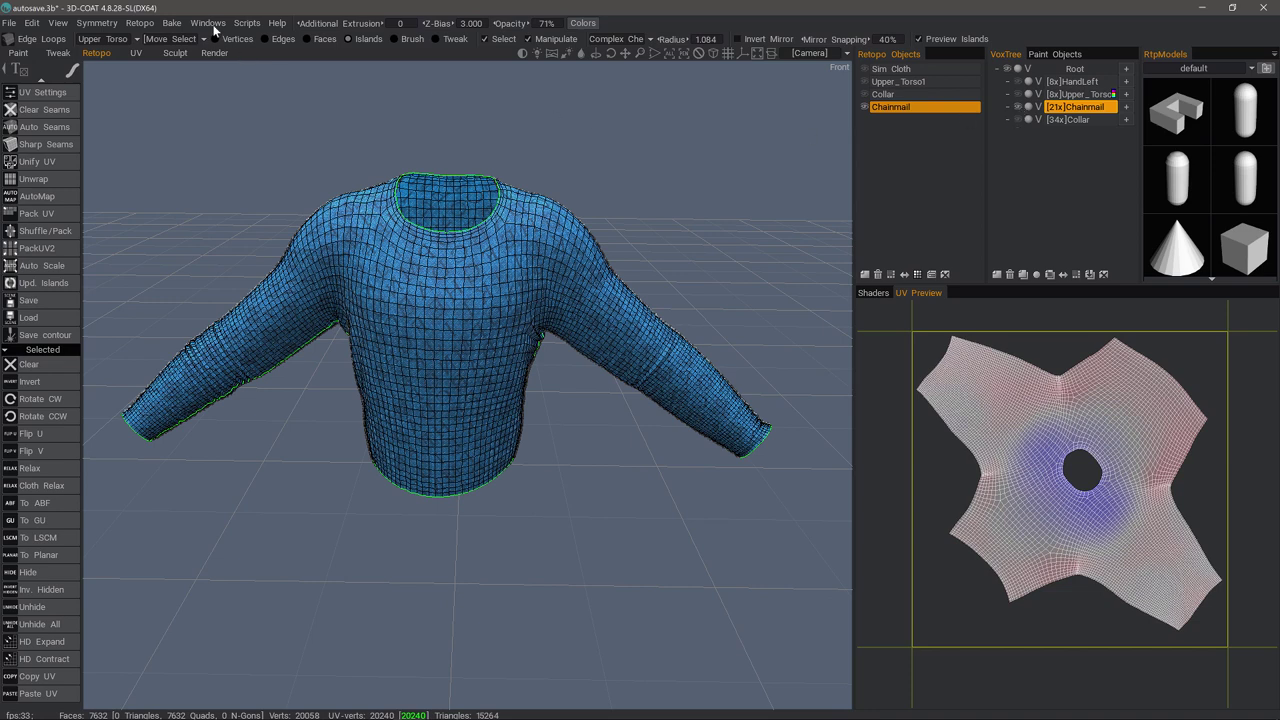
pyautogui.click(172, 23)
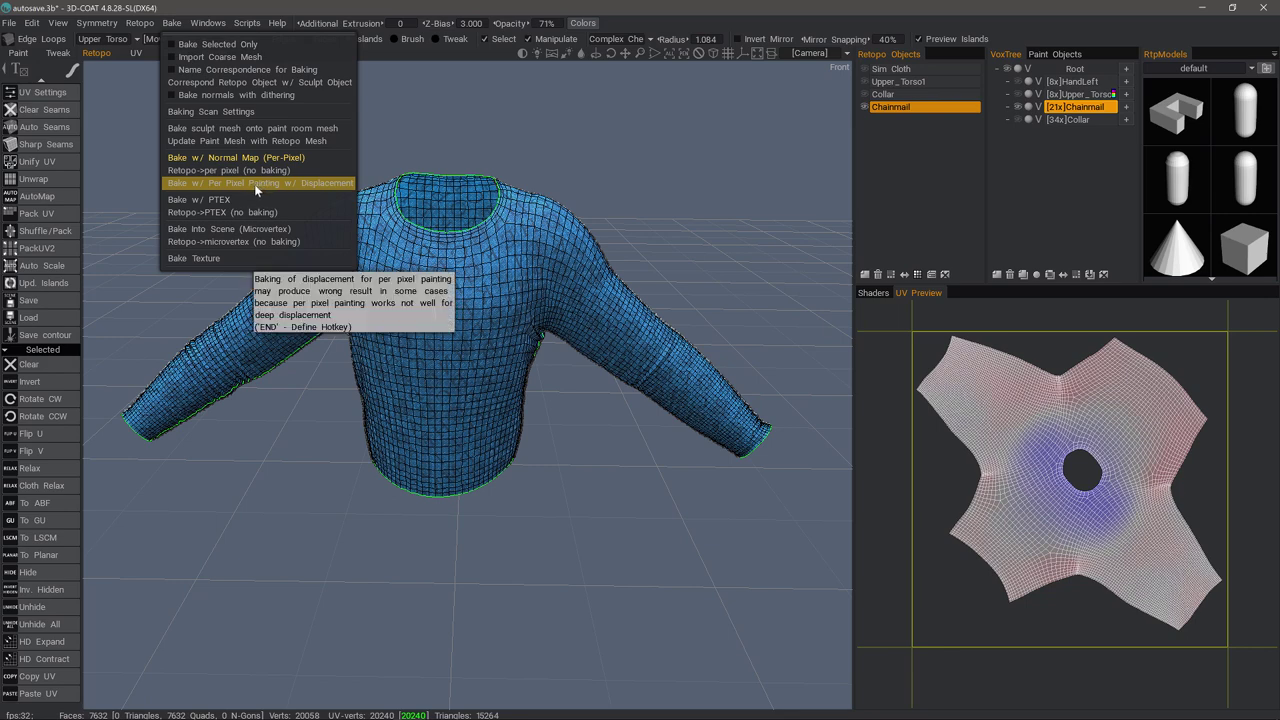
pyautogui.click(251, 182)
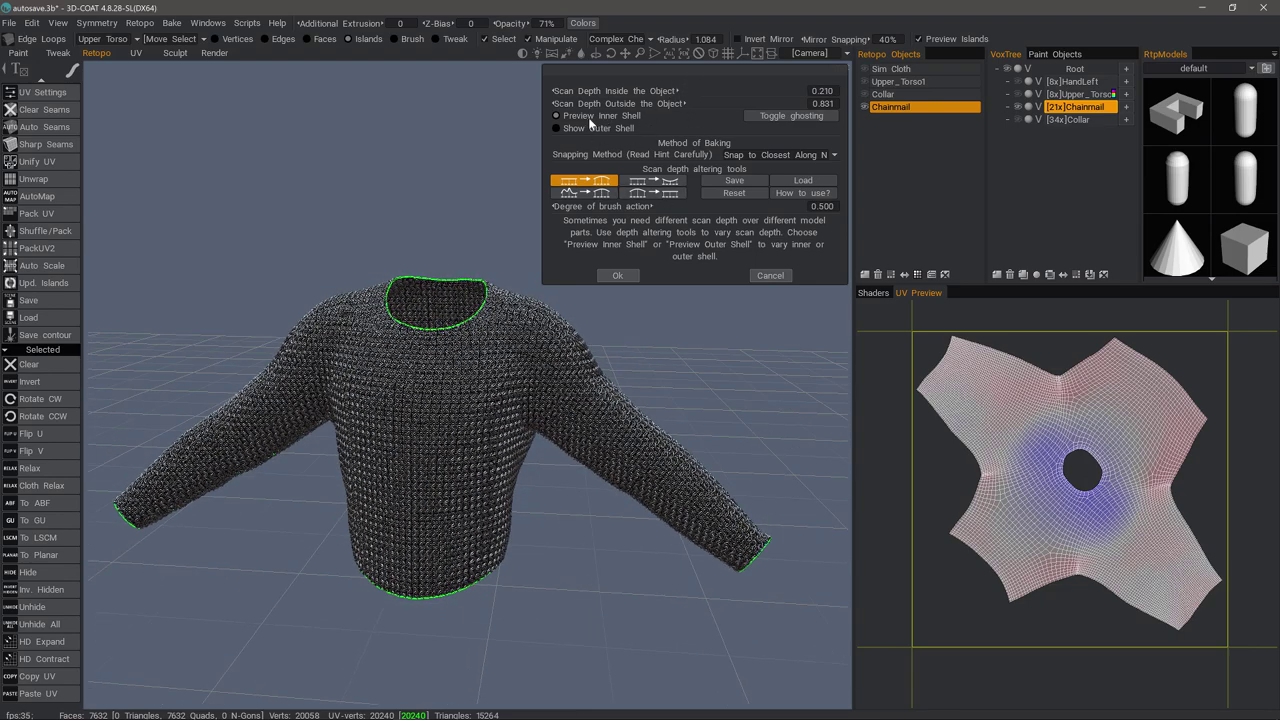
# Step: Compare the outer and inner bake shells, ending on the inner shell with ghosting toggled for the Chainmail sculpt
pyautogui.click(557, 129)
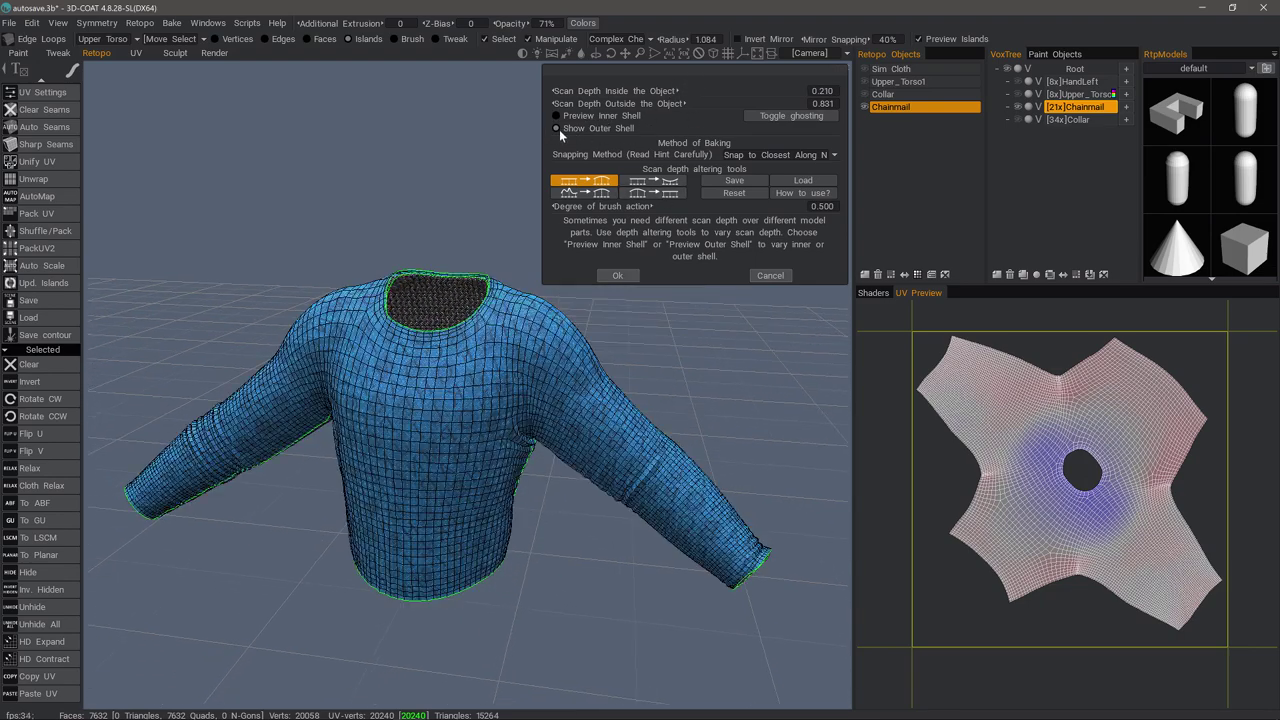
pyautogui.click(557, 127)
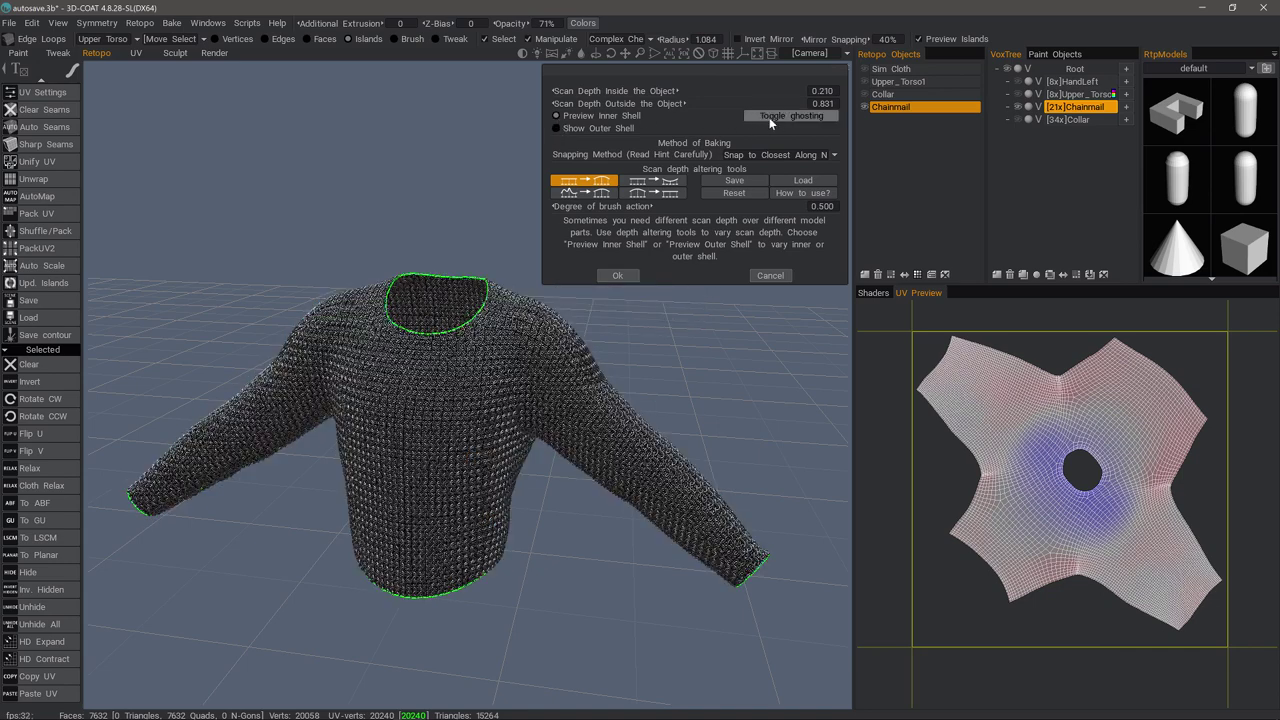
pyautogui.click(775, 116)
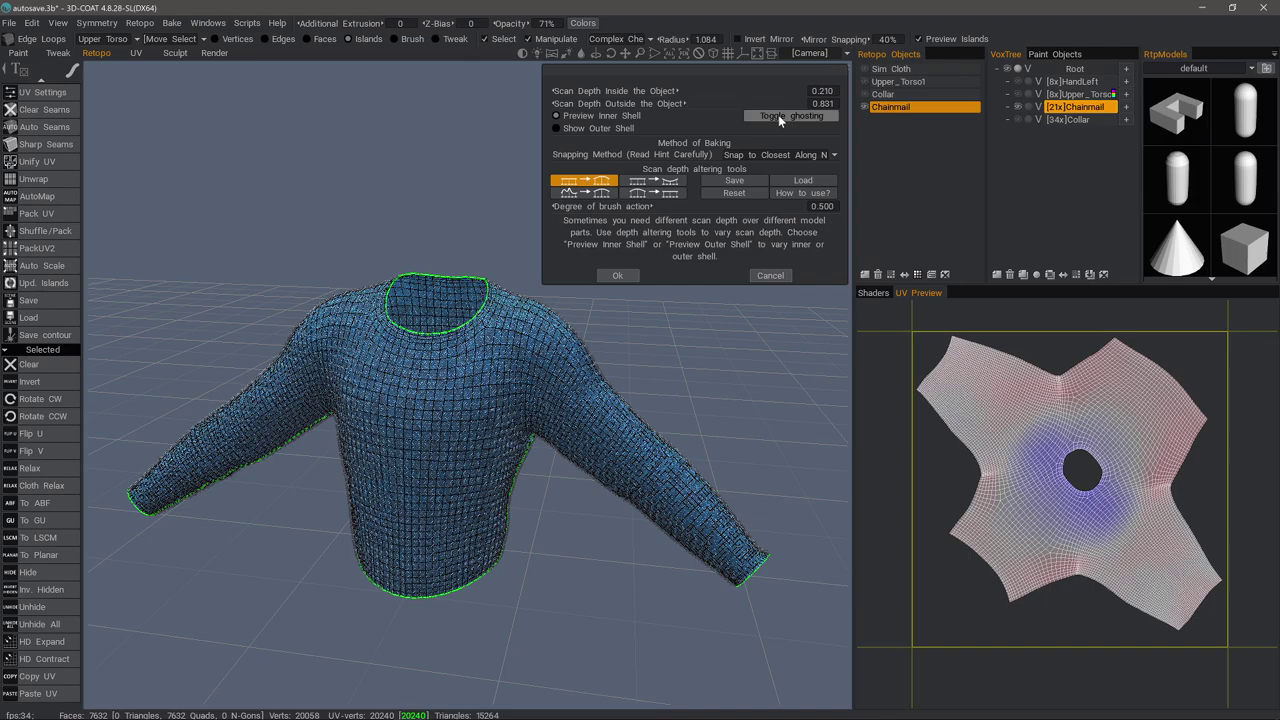
# Step: Examine how the inner shell sits beneath the chainmail links on the torso, side, sleeves and neck opening
pyautogui.keyDown('alt'); pyautogui.moveTo(530, 500); pyautogui.dragTo(578, 427); pyautogui.keyUp('alt')
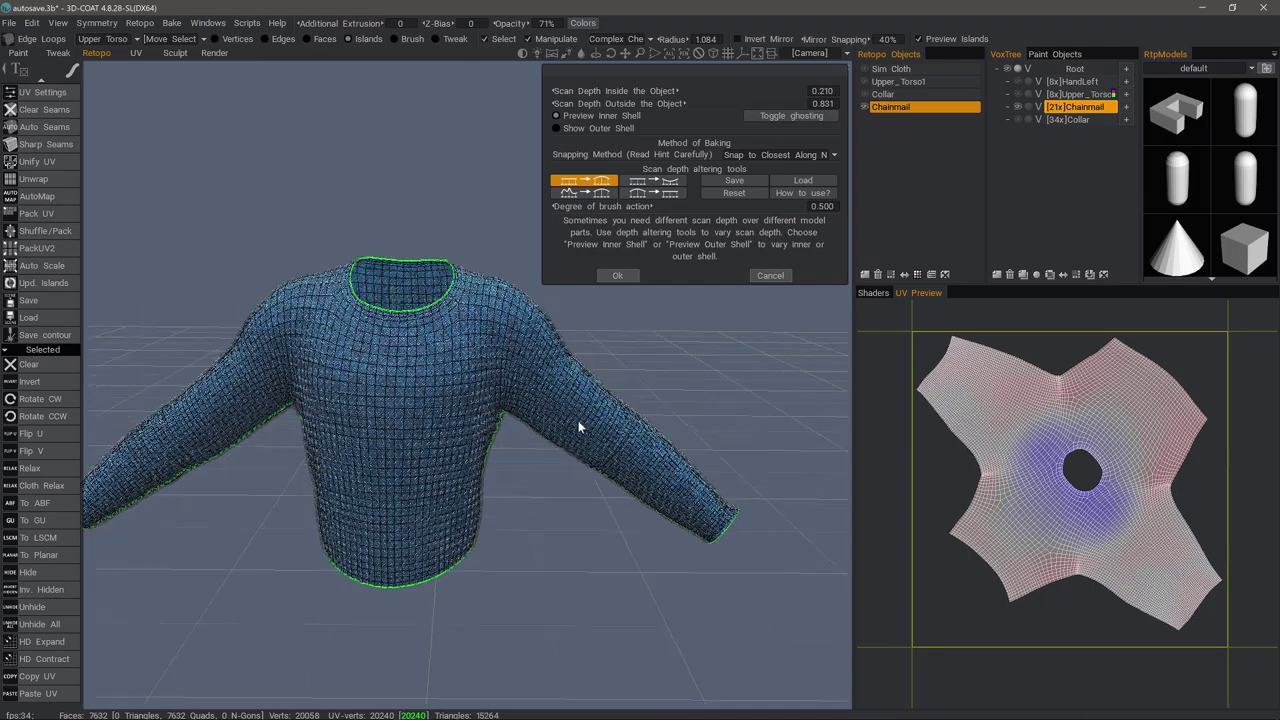
pyautogui.moveTo(578, 420); pyautogui.dragTo(434, 526, button='middle')
pyautogui.scroll(5, 436, 522)
pyautogui.scroll(-2, 538, 446)
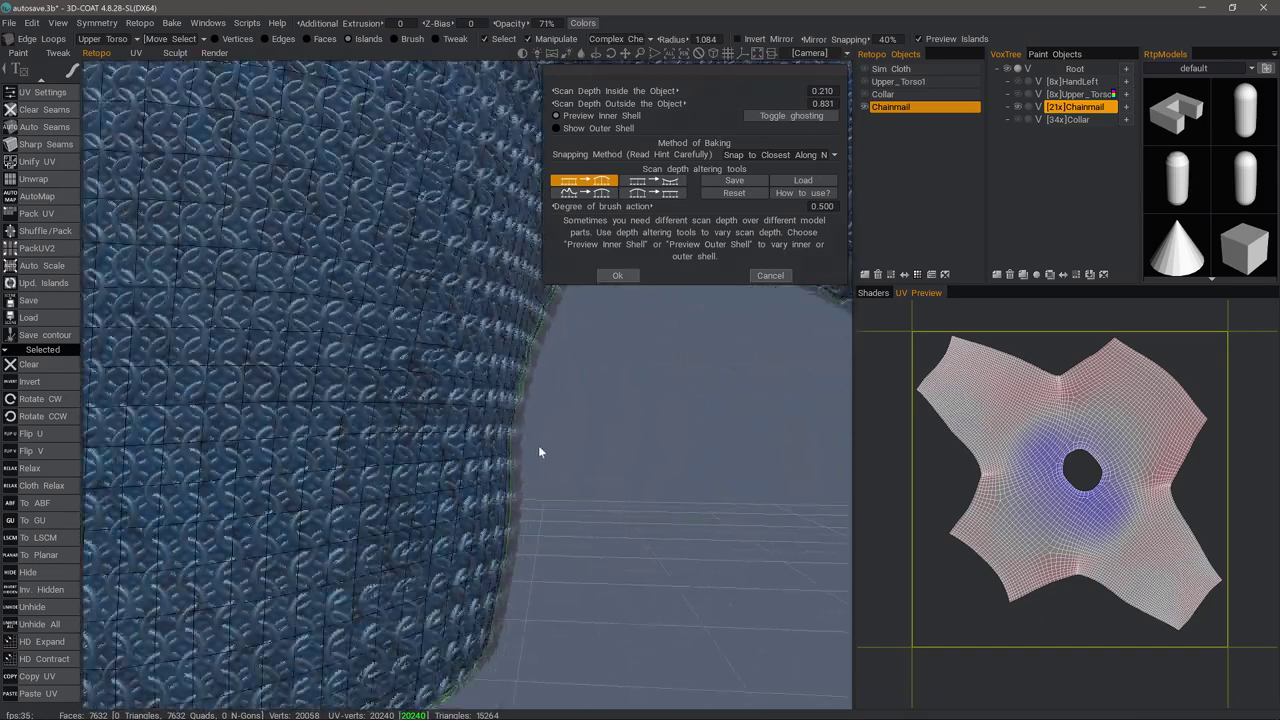
pyautogui.scroll(-4, 538, 445)
pyautogui.moveTo(536, 403); pyautogui.dragTo(538, 505, button='middle')
pyautogui.scroll(-4, 608, 358)
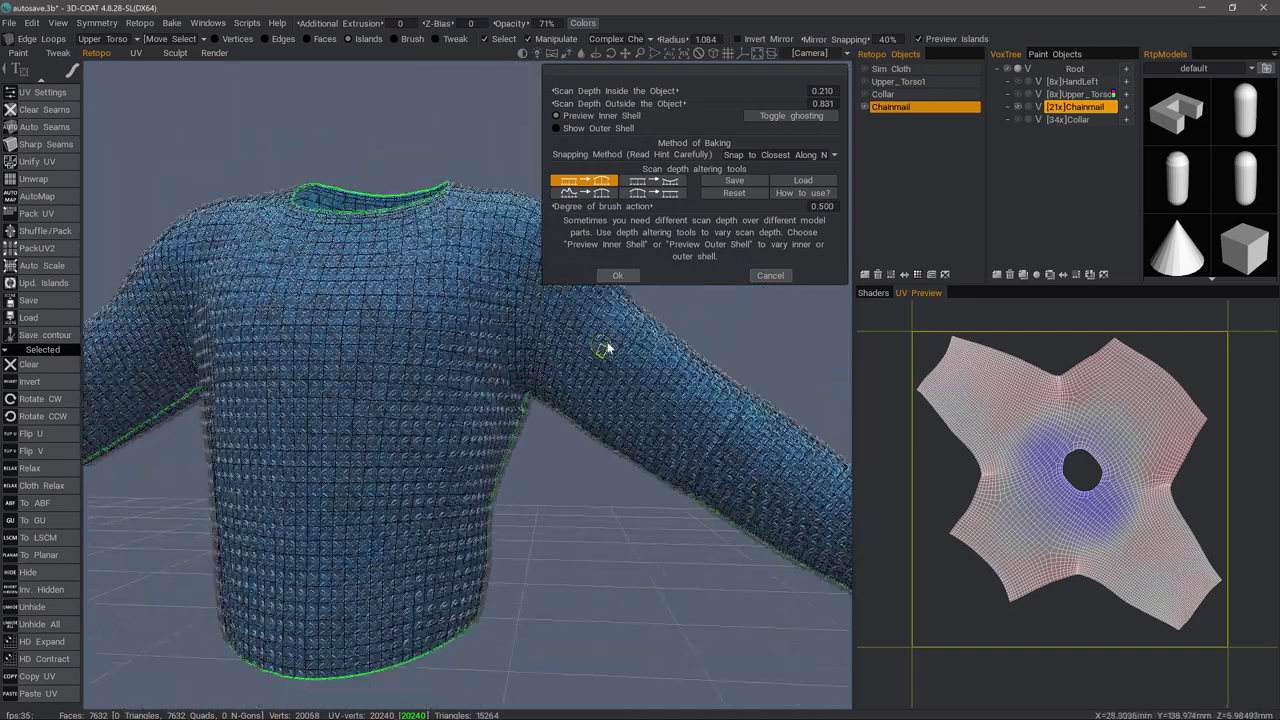
pyautogui.keyDown('alt'); pyautogui.moveTo(608, 347); pyautogui.dragTo(775, 126, button='right'); pyautogui.keyUp('alt')
pyautogui.keyDown('alt'); pyautogui.moveTo(522, 311); pyautogui.dragTo(490, 355); pyautogui.keyUp('alt')
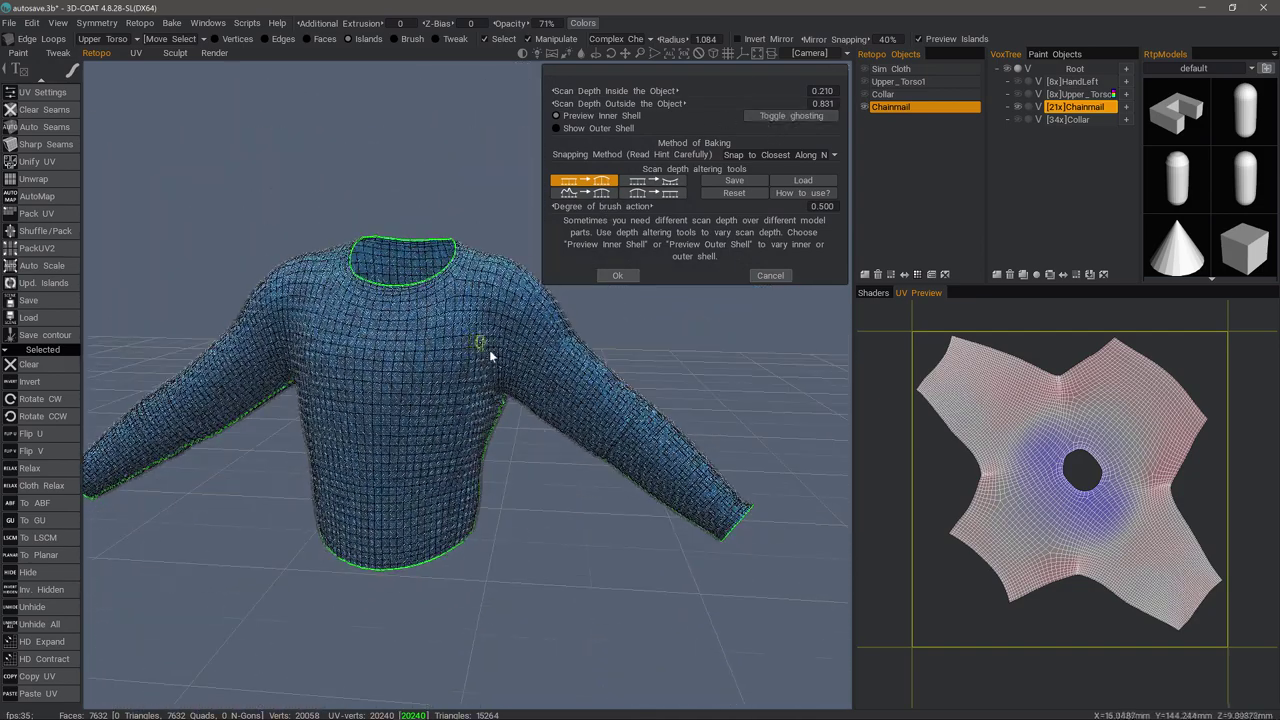
pyautogui.moveTo(489, 354); pyautogui.dragTo(504, 378, button='middle')
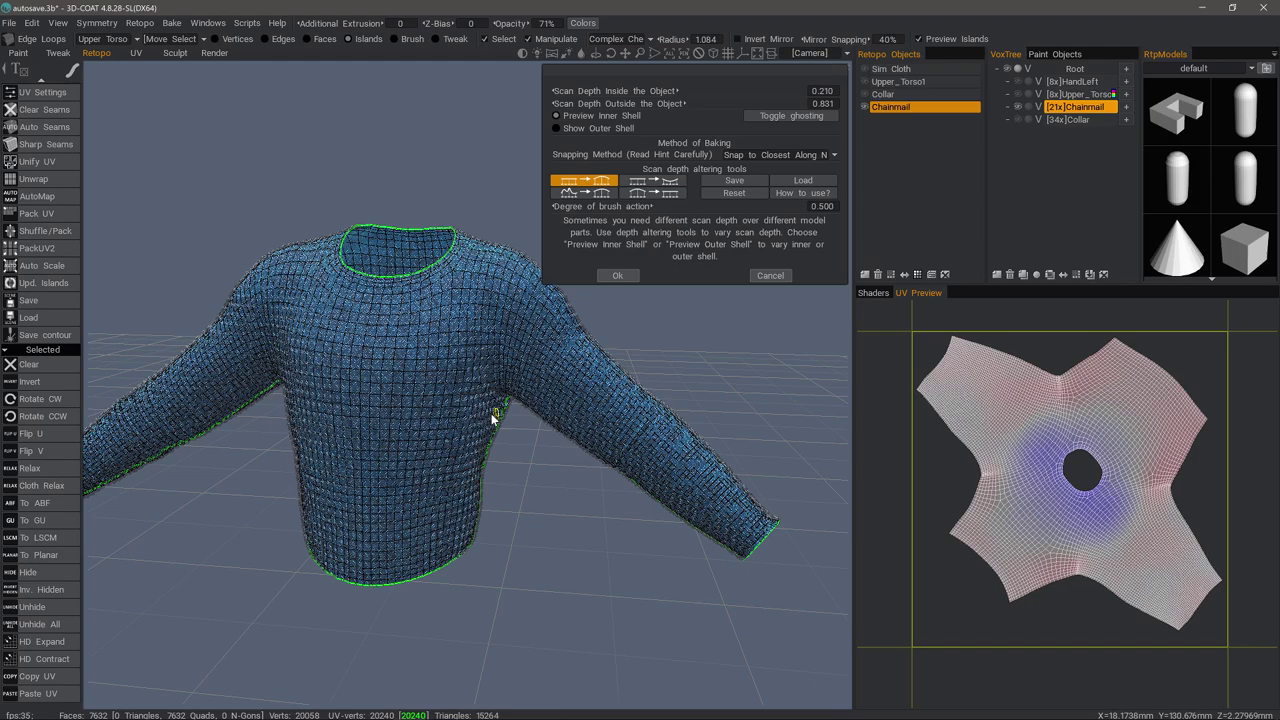
pyautogui.keyDown('alt'); pyautogui.moveTo(491, 414); pyautogui.dragTo(499, 353); pyautogui.keyUp('alt')
pyautogui.keyDown('alt'); pyautogui.moveTo(499, 353); pyautogui.dragTo(766, 106, button='right'); pyautogui.keyUp('alt')
pyautogui.keyDown('alt'); pyautogui.moveTo(766, 106); pyautogui.dragTo(778, 98); pyautogui.keyUp('alt')
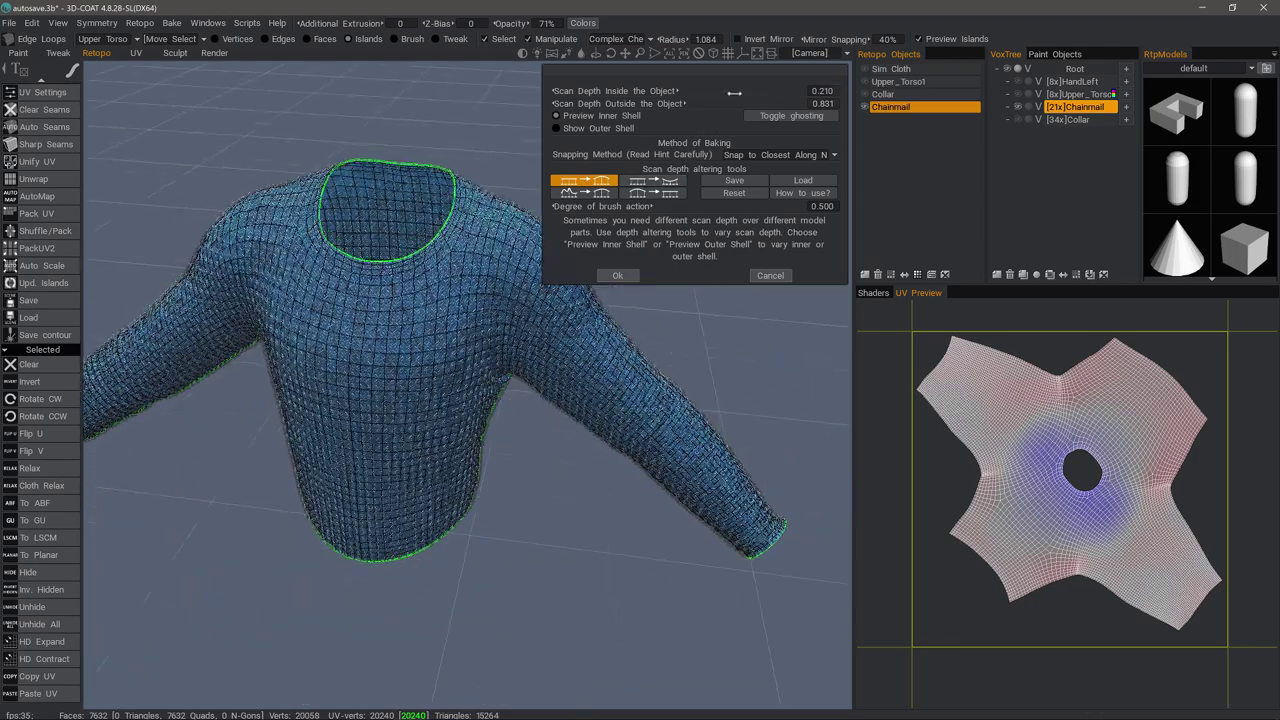
# Step: Show the outer shell, set the scan depth outside the object to 1.305 and check the armpit folds
pyautogui.click(575, 129)
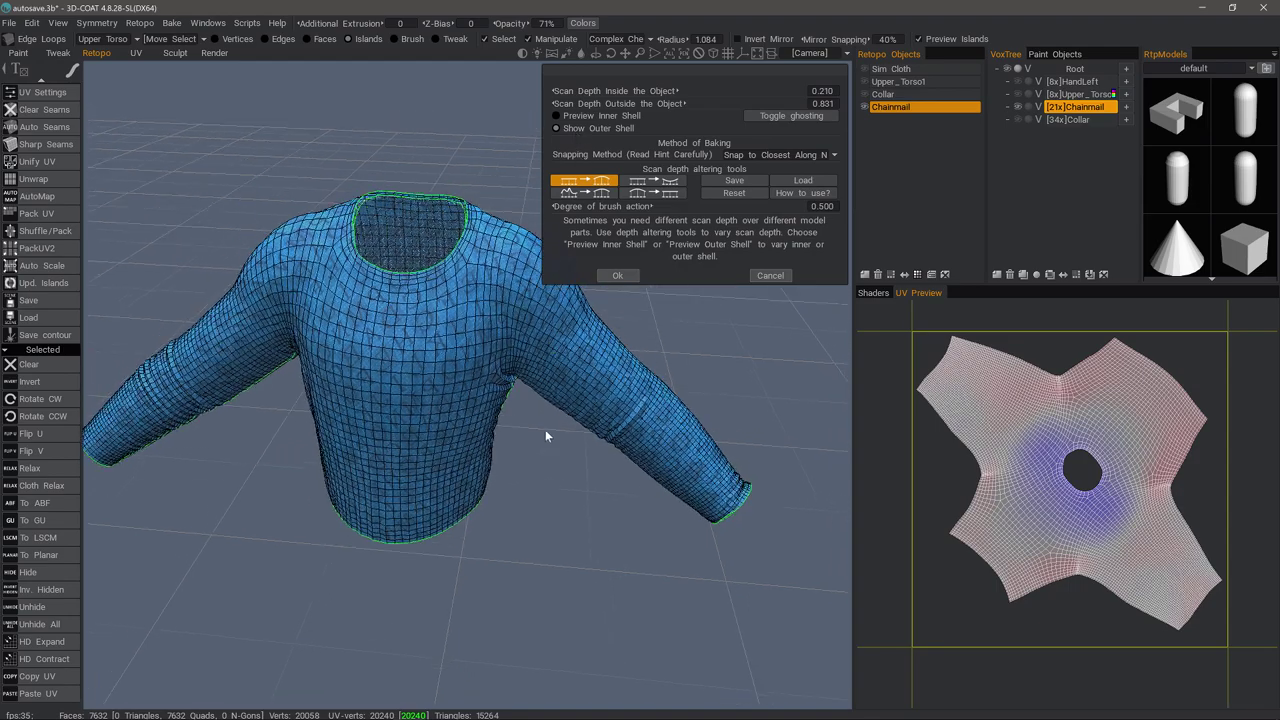
pyautogui.keyDown('alt'); pyautogui.moveTo(545, 430); pyautogui.dragTo(534, 355); pyautogui.keyUp('alt')
pyautogui.keyDown('alt'); pyautogui.moveTo(430, 341); pyautogui.dragTo(611, 413, button='right'); pyautogui.keyUp('alt')
pyautogui.keyDown('alt'); pyautogui.moveTo(481, 364); pyautogui.dragTo(380, 357); pyautogui.keyUp('alt')
pyautogui.keyDown('alt'); pyautogui.moveTo(380, 357); pyautogui.dragTo(326, 344, button='right'); pyautogui.keyUp('alt')
pyautogui.keyDown('alt'); pyautogui.moveTo(326, 344); pyautogui.dragTo(425, 350); pyautogui.keyUp('alt')
pyautogui.scroll(5, 820, 105)
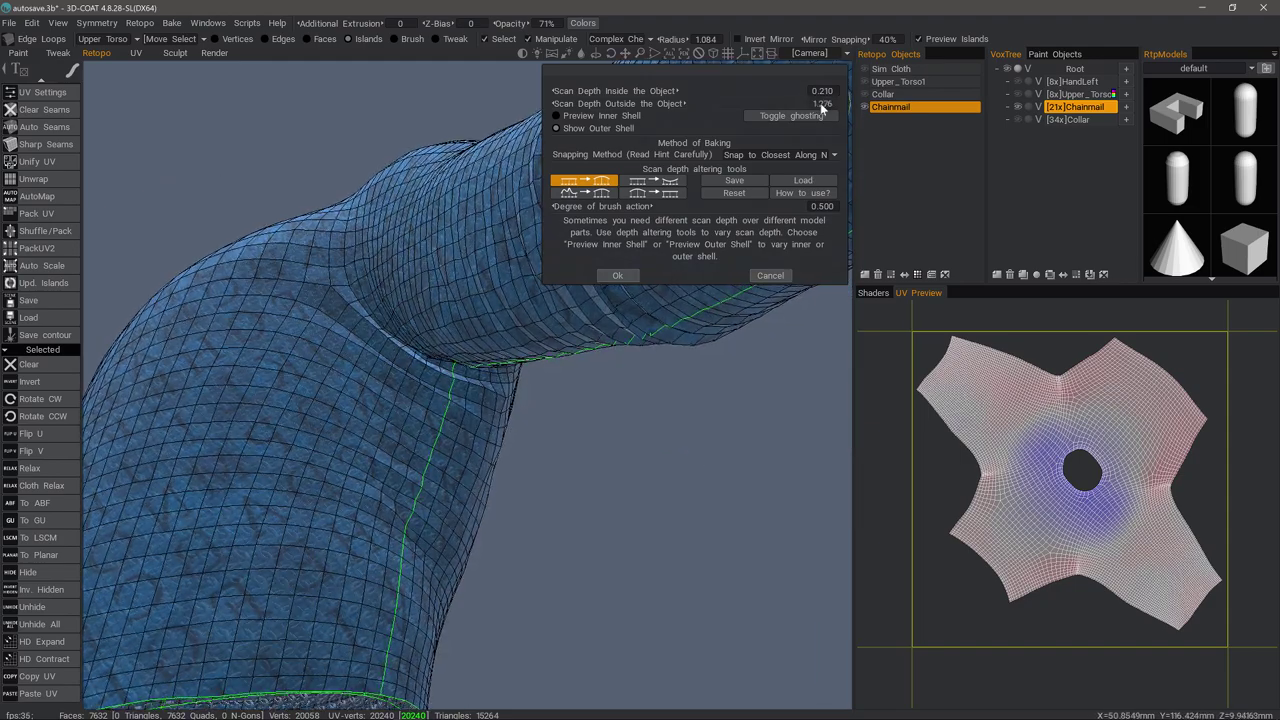
pyautogui.scroll(1, 822, 106)
pyautogui.keyDown('alt'); pyautogui.moveTo(432, 255); pyautogui.dragTo(421, 289); pyautogui.keyUp('alt')
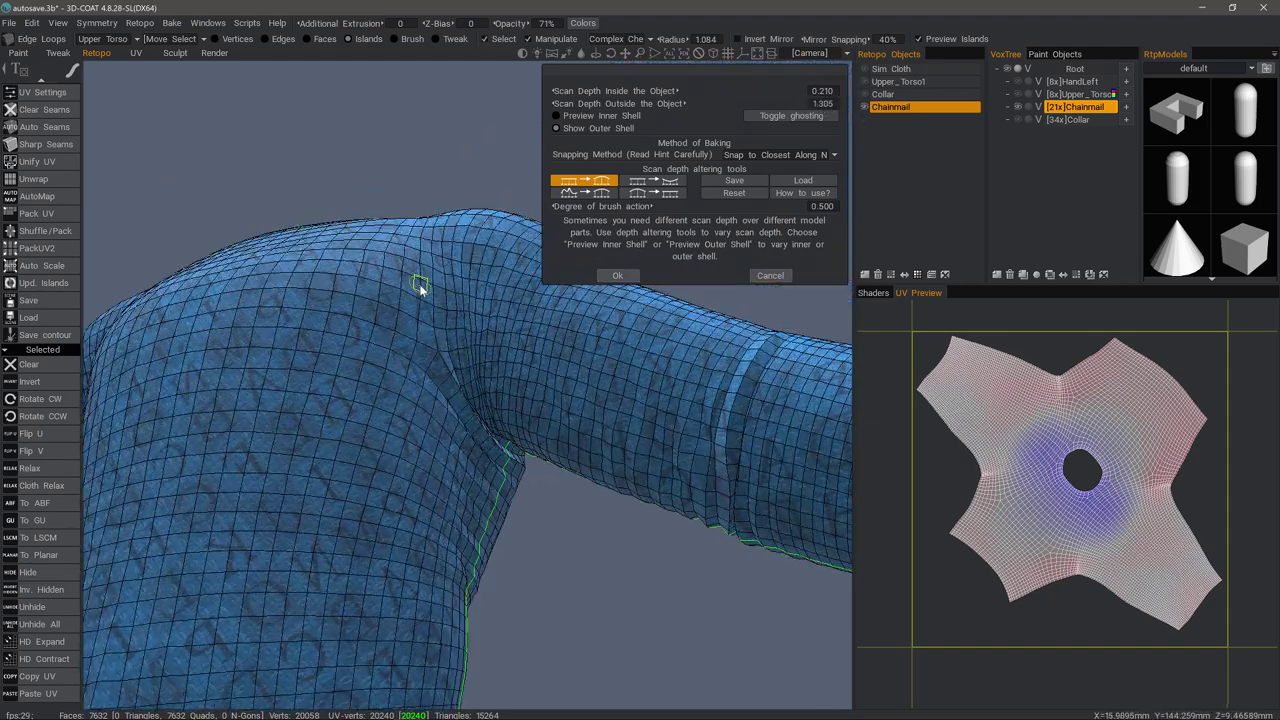
pyautogui.moveTo(420, 288); pyautogui.dragTo(390, 296, button='middle')
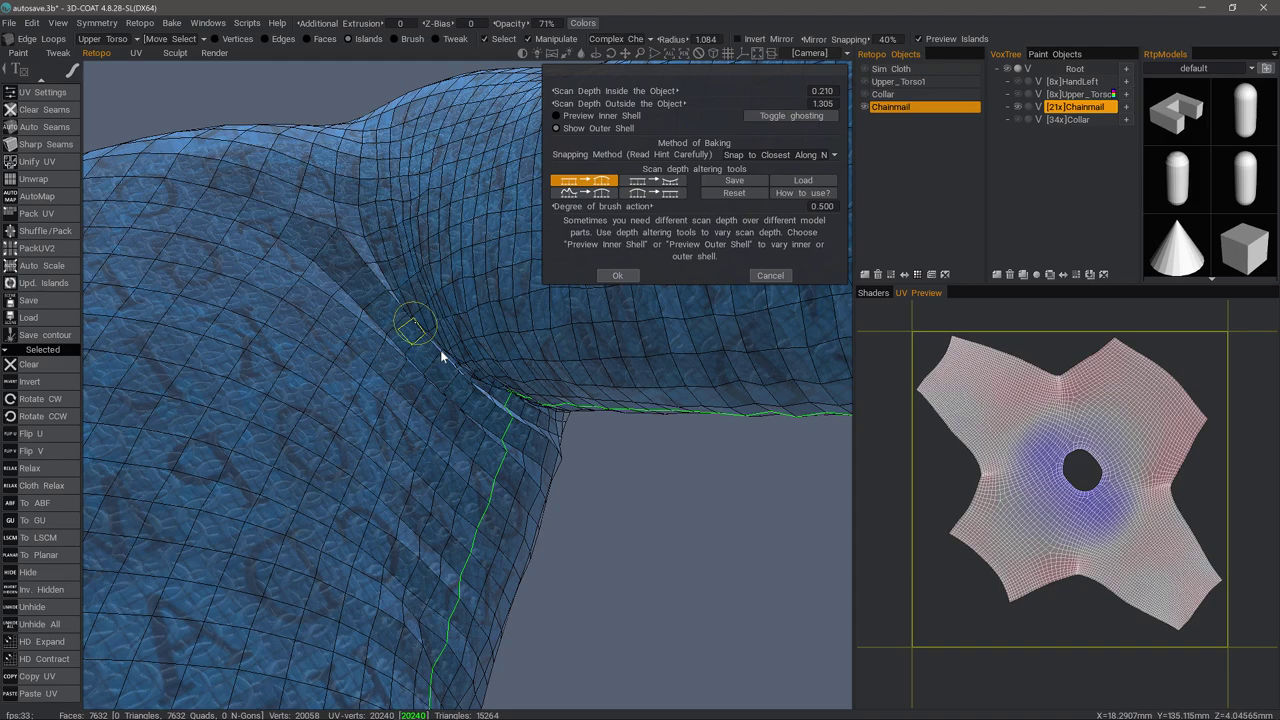
pyautogui.moveTo(470, 378); pyautogui.dragTo(459, 422, button='middle')
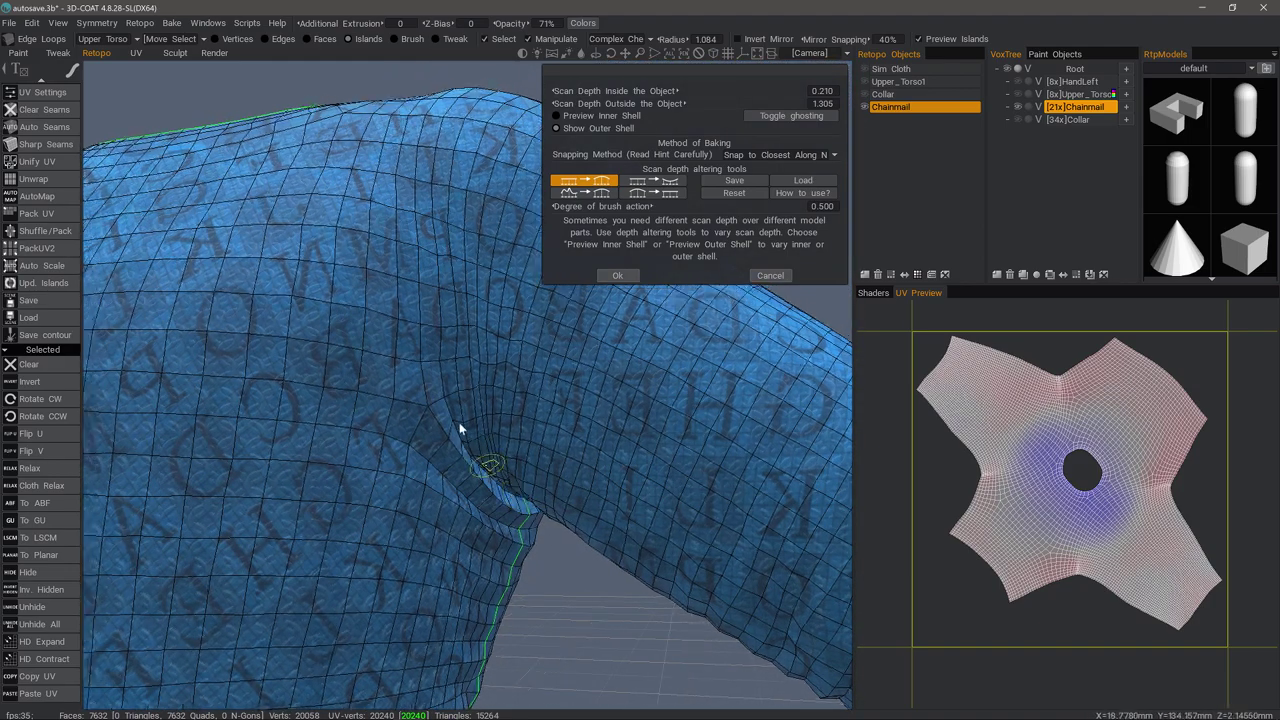
pyautogui.scroll(-8, 459, 421)
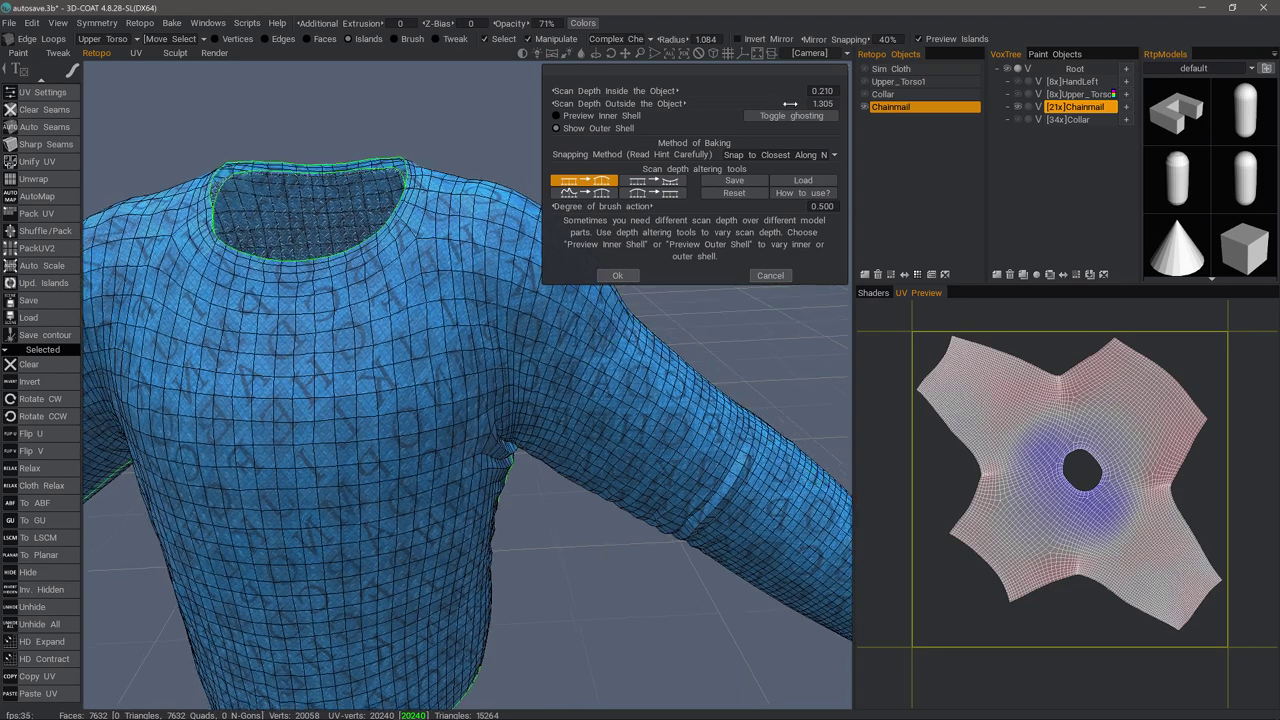
# Step: Set the scan depth outside the object to 0.430 and check the outer shell's coverage around the armpit
pyautogui.moveTo(790, 103); pyautogui.dragTo(706, 113)
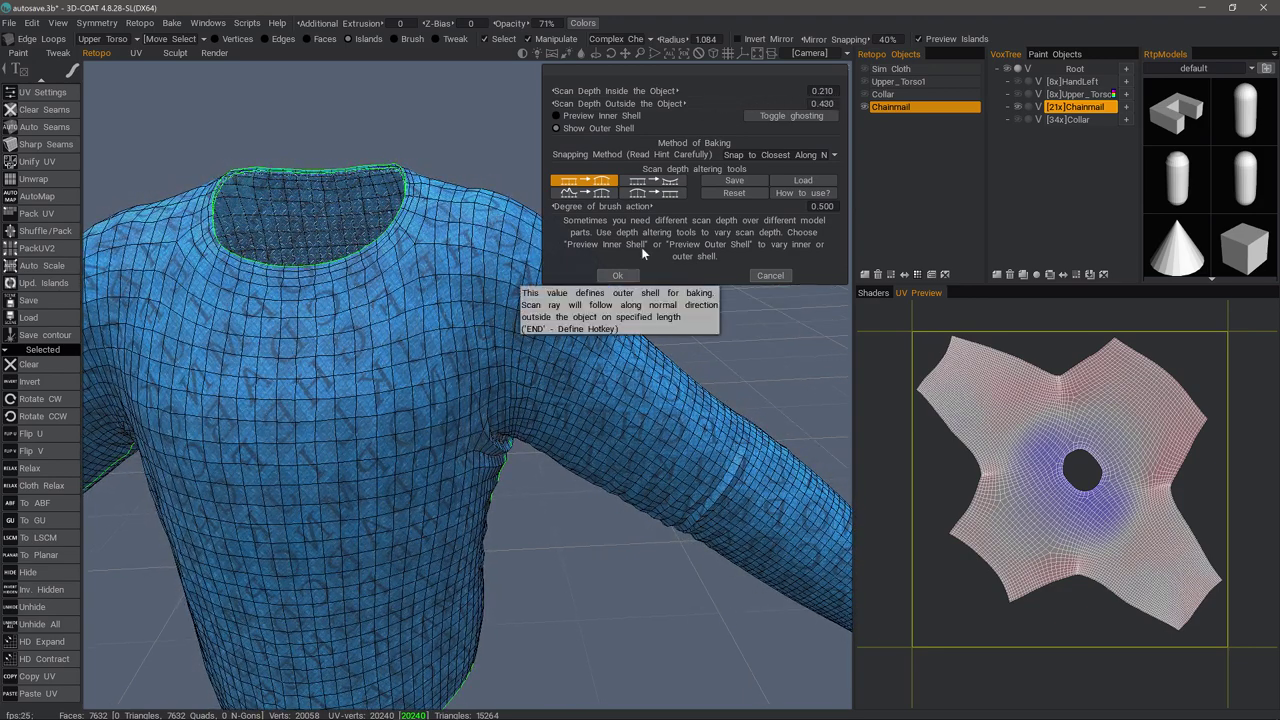
pyautogui.keyDown('alt'); pyautogui.moveTo(556, 400); pyautogui.dragTo(467, 448); pyautogui.keyUp('alt')
pyautogui.scroll(6, 458, 451)
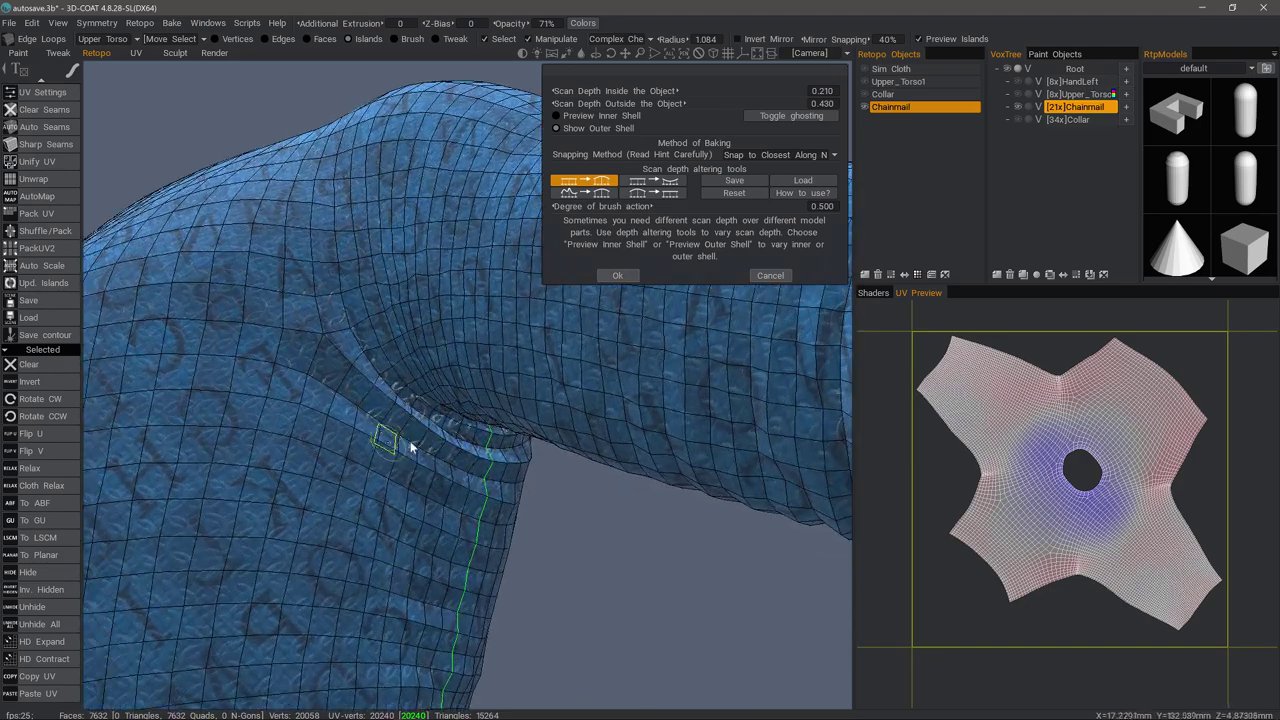
# Step: Choose the scan depth tool that increases depth, inspect the armpit folds with it and cancel the bake
pyautogui.click(602, 182)
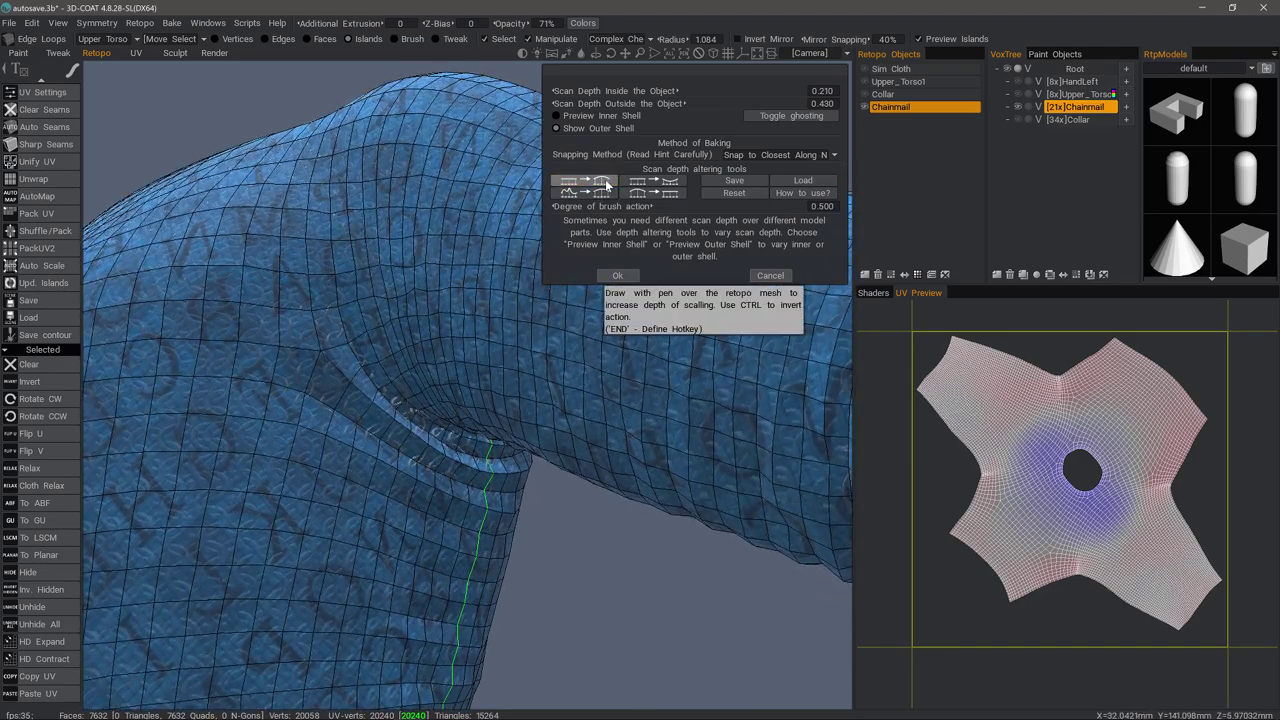
pyautogui.scroll(-5, 604, 184)
pyautogui.scroll(5, 602, 187)
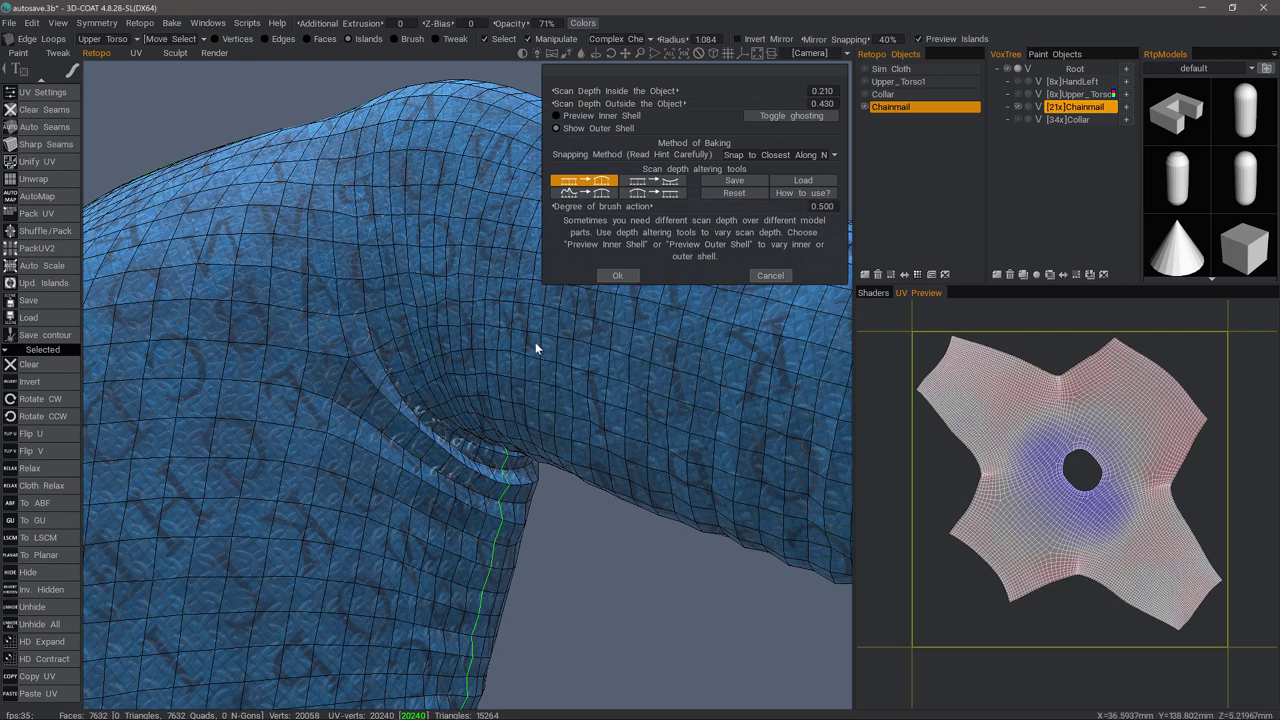
pyautogui.keyDown('alt'); pyautogui.moveTo(535, 342); pyautogui.dragTo(380, 348); pyautogui.keyUp('alt')
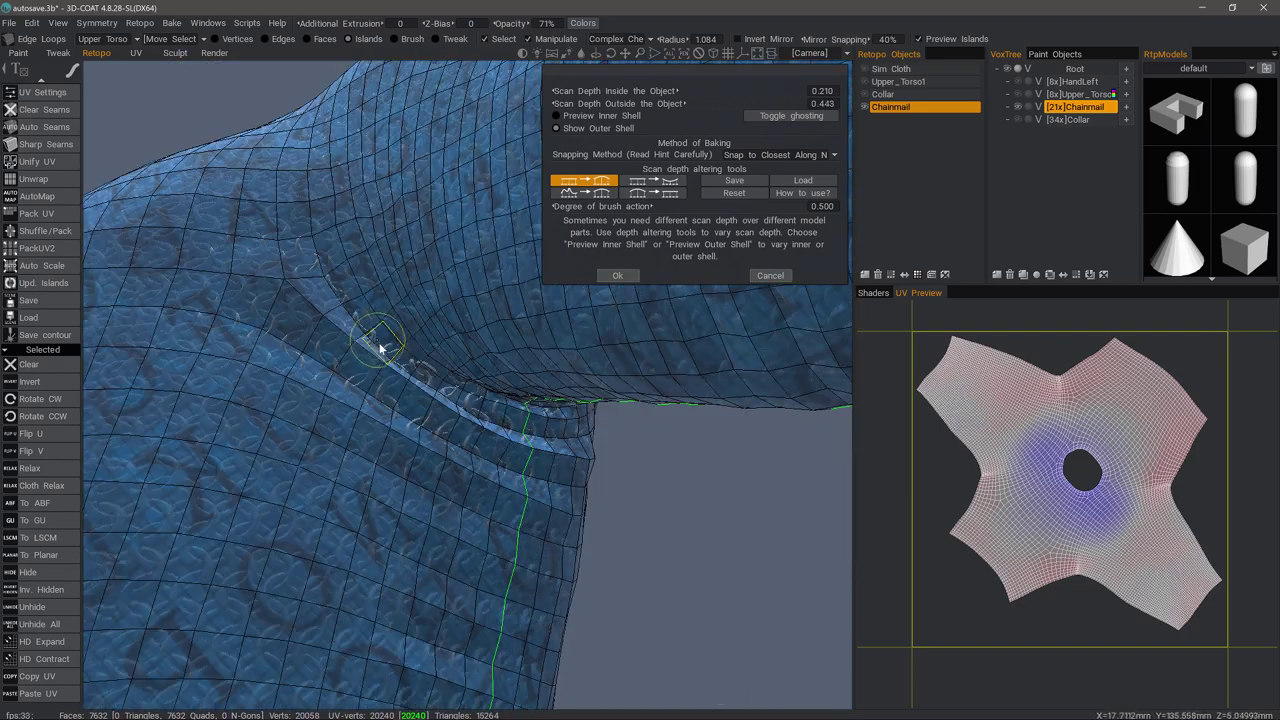
pyautogui.click(772, 277)
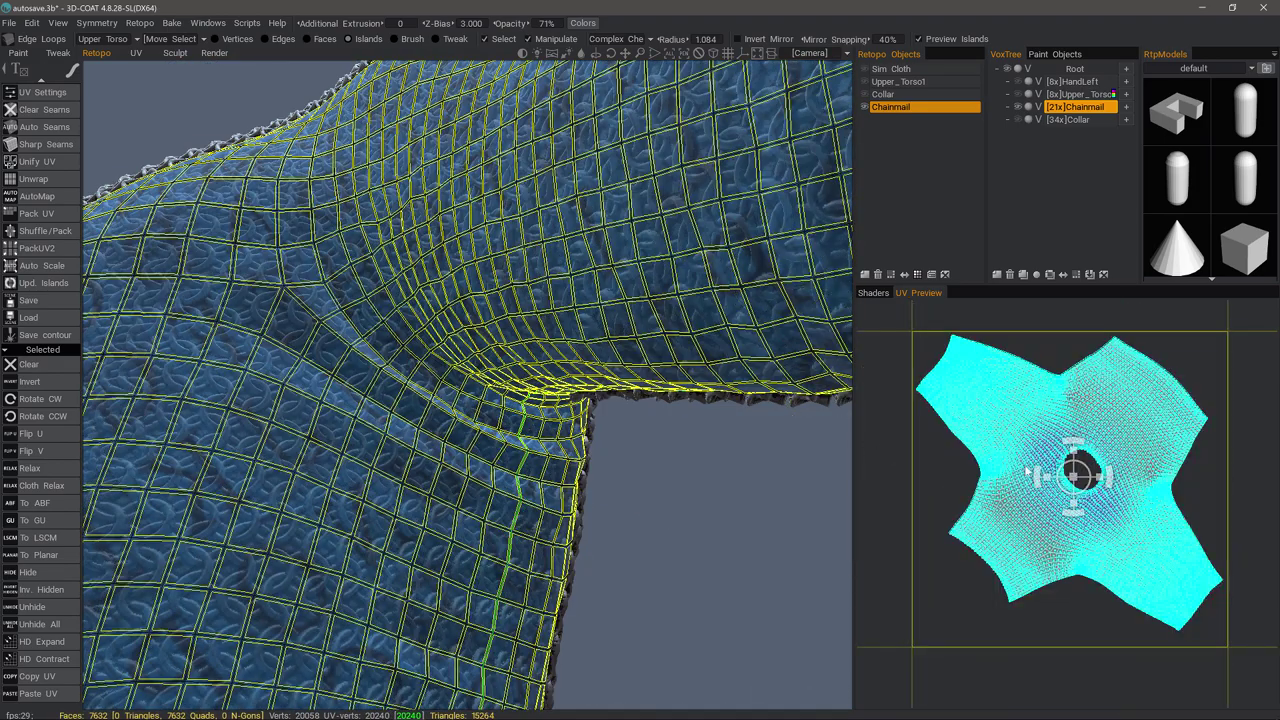
# Step: Clear the UV island selection and choose the Brush tool for tweaking the retopo mesh
pyautogui.keyDown('ctrl'); pyautogui.click(998, 482); pyautogui.keyUp('ctrl')
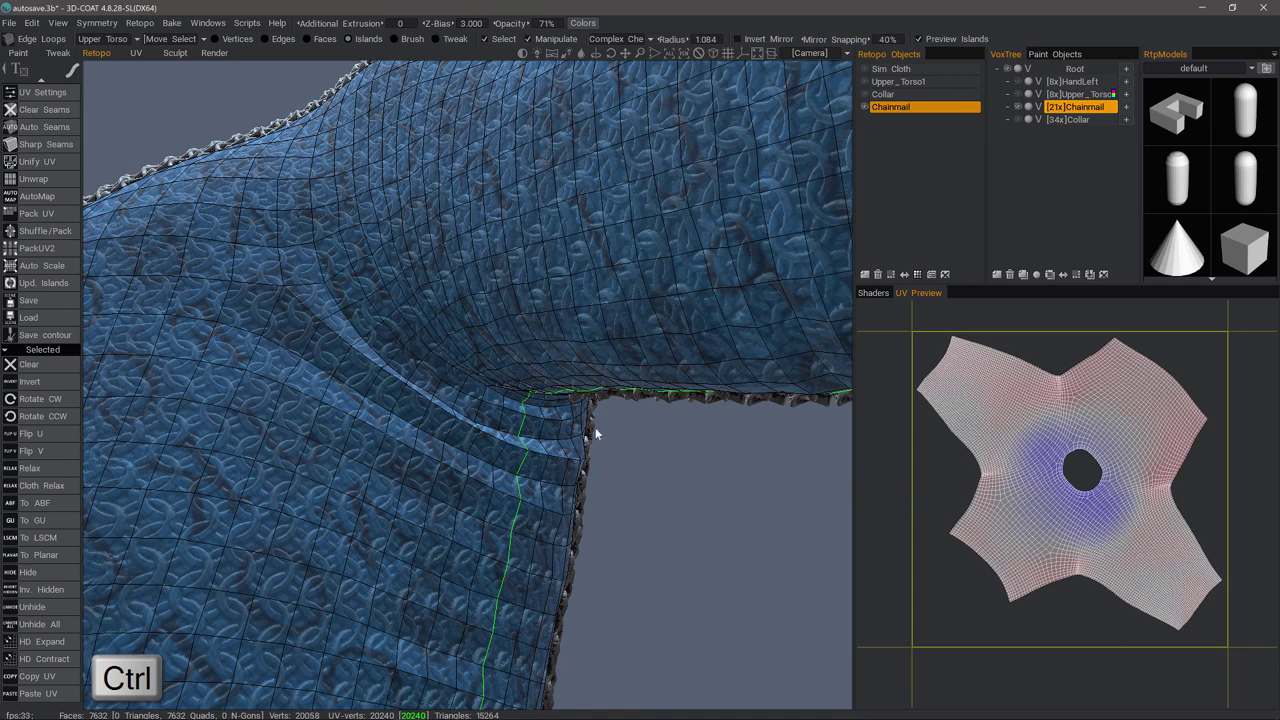
pyautogui.scroll(1, 50, 100)
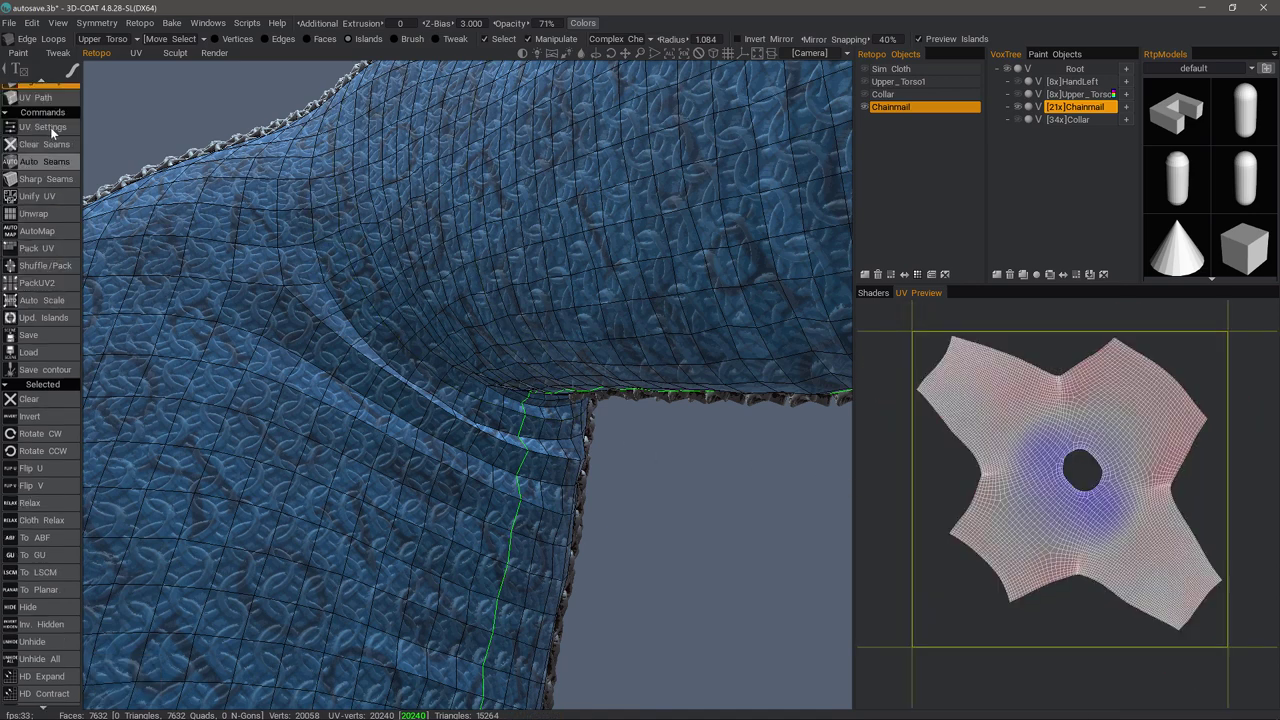
pyautogui.scroll(10, 50, 300)
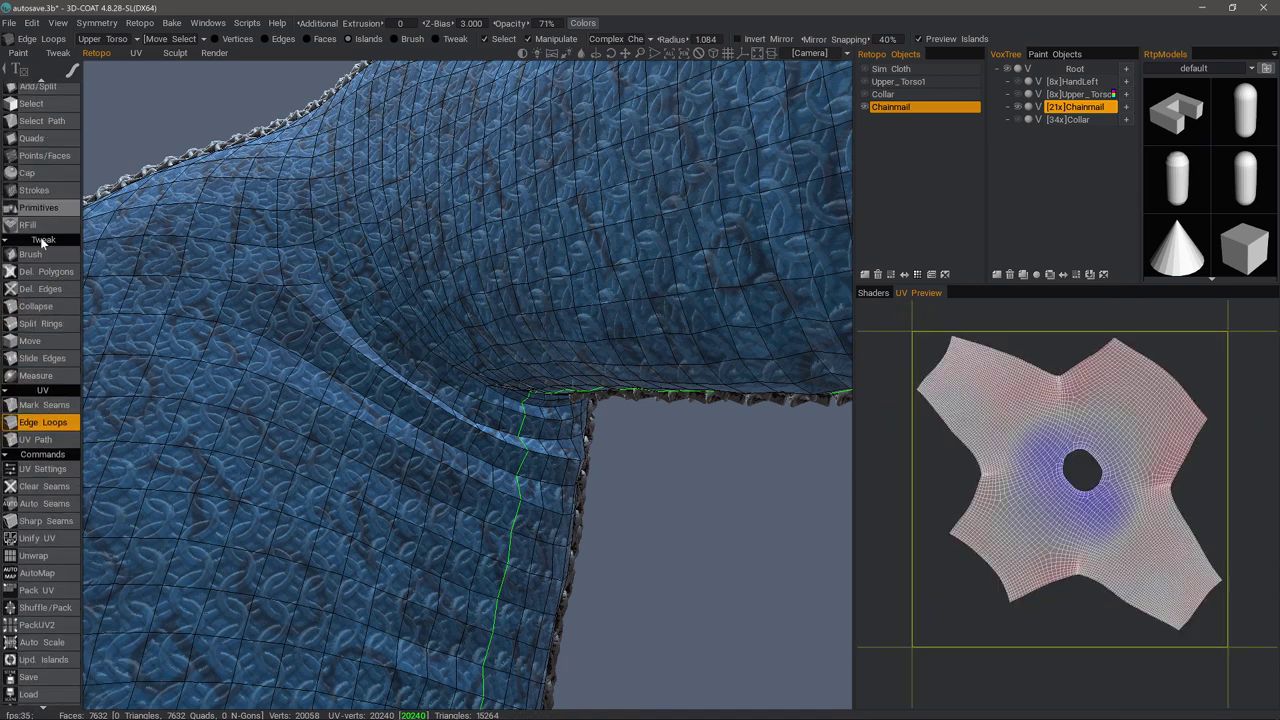
pyautogui.click(35, 269)
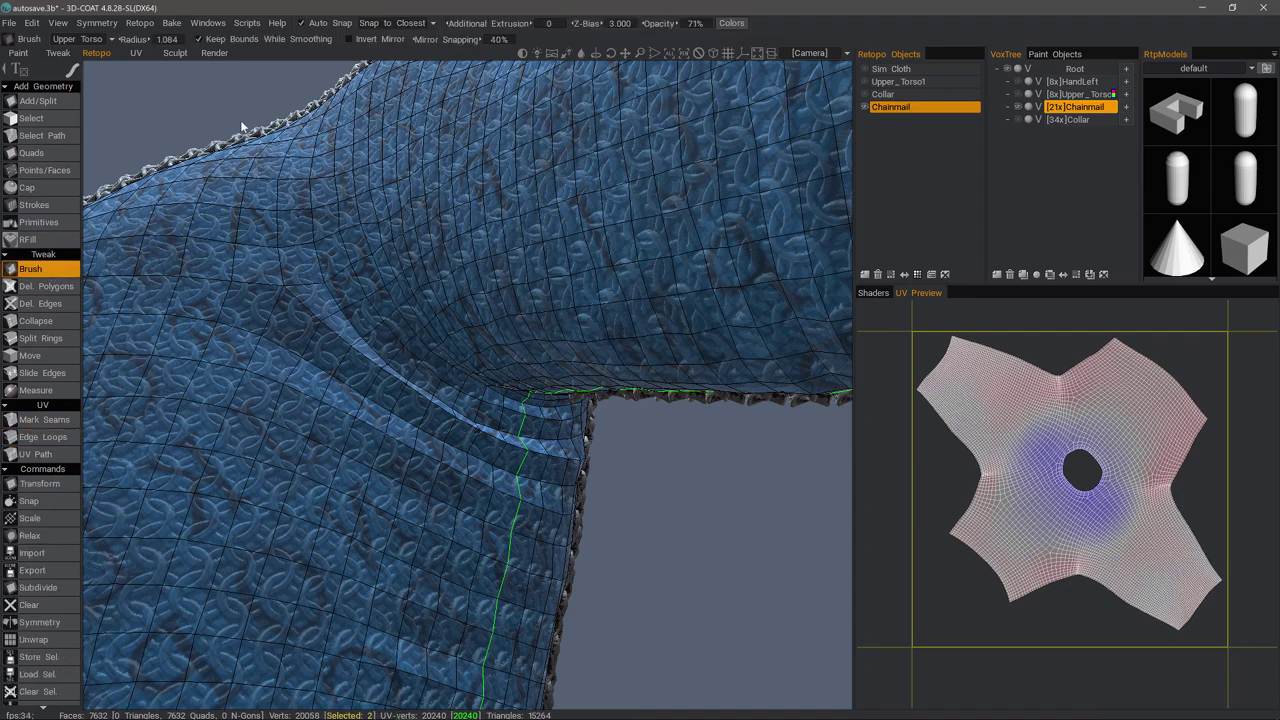
# Step: Start the per-pixel bake of the chainmail mesh and show the outer shell
pyautogui.click(172, 26)
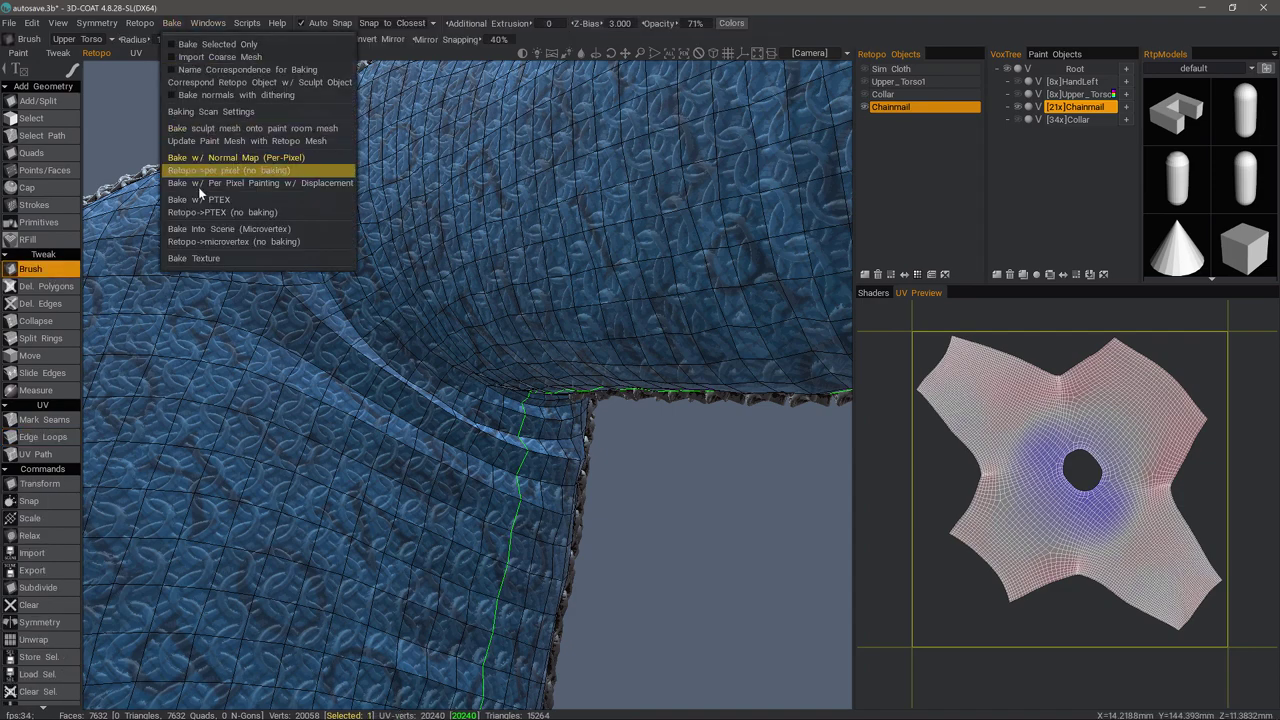
pyautogui.click(212, 181)
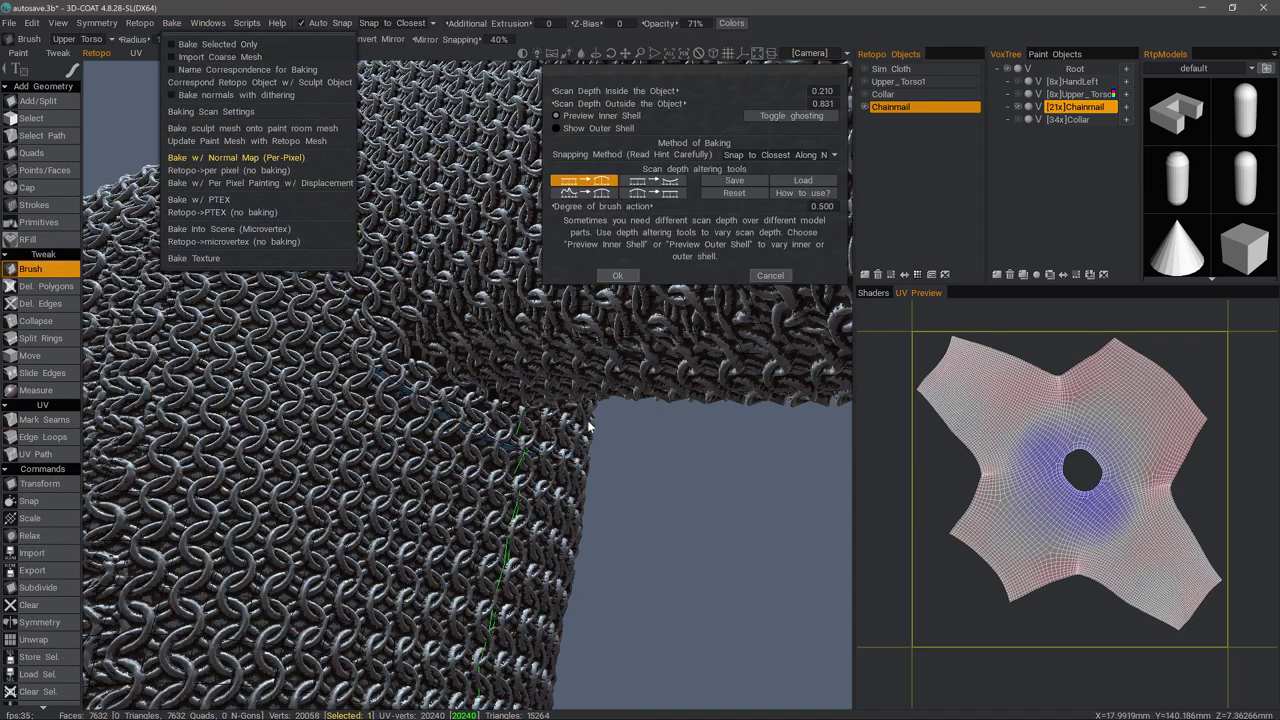
pyautogui.click(607, 128)
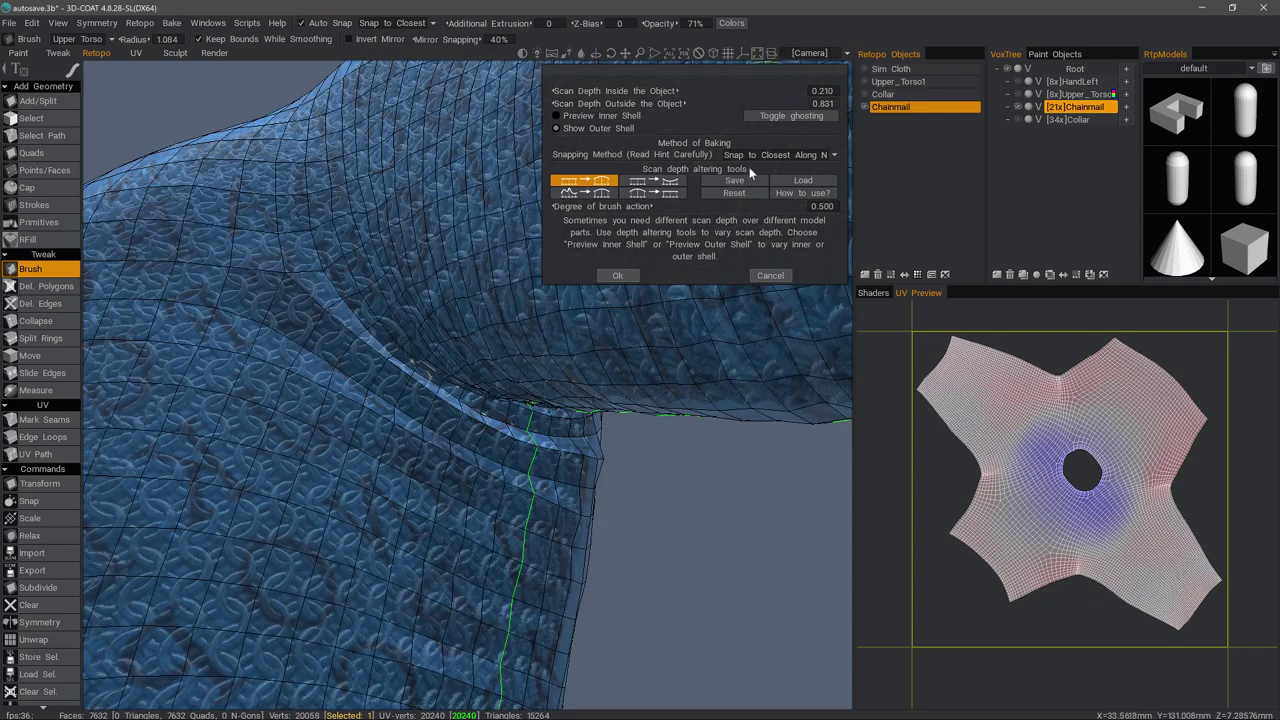
# Step: Set the brush radius to 1.291 and brush the outer shell's scan depth over the folds around the first armpit
pyautogui.moveTo(703, 463); pyautogui.dragTo(530, 486)
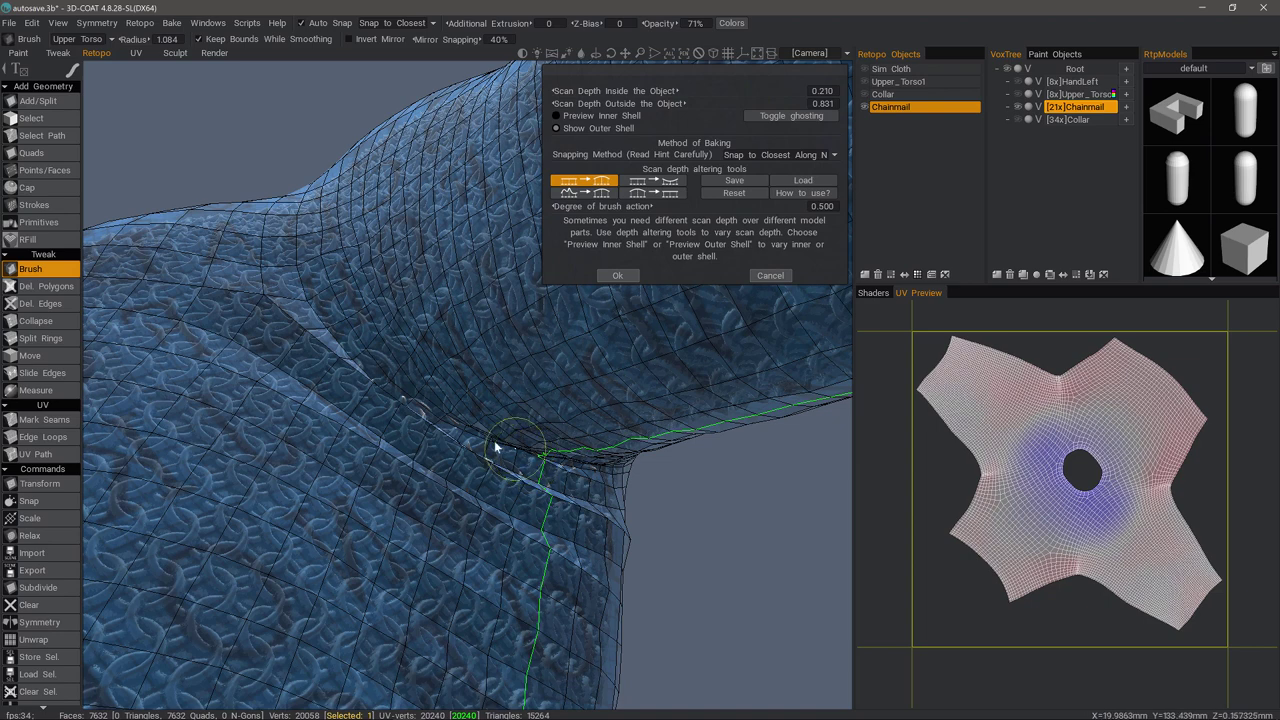
pyautogui.moveTo(503, 445)
pyautogui.mouseDown(button='right')
pyautogui.moveTo(526, 451)
pyautogui.moveTo(494, 434)
pyautogui.mouseUp(button='right')
pyautogui.moveTo(494, 434)
pyautogui.keyDown('alt'); pyautogui.mouseDown()
pyautogui.moveTo(465, 494)
pyautogui.moveTo(450, 480)
pyautogui.mouseUp(); pyautogui.keyUp('alt')
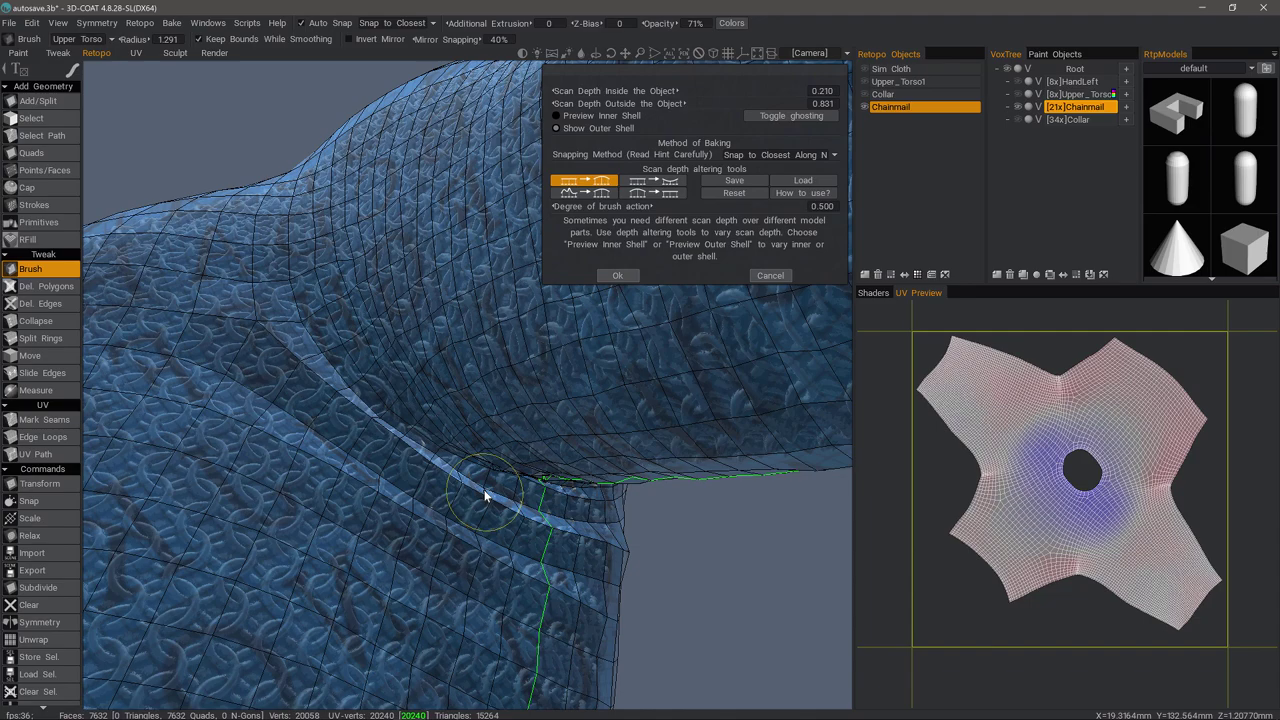
pyautogui.keyDown('alt'); pyautogui.moveTo(500, 496); pyautogui.dragTo(557, 459); pyautogui.keyUp('alt')
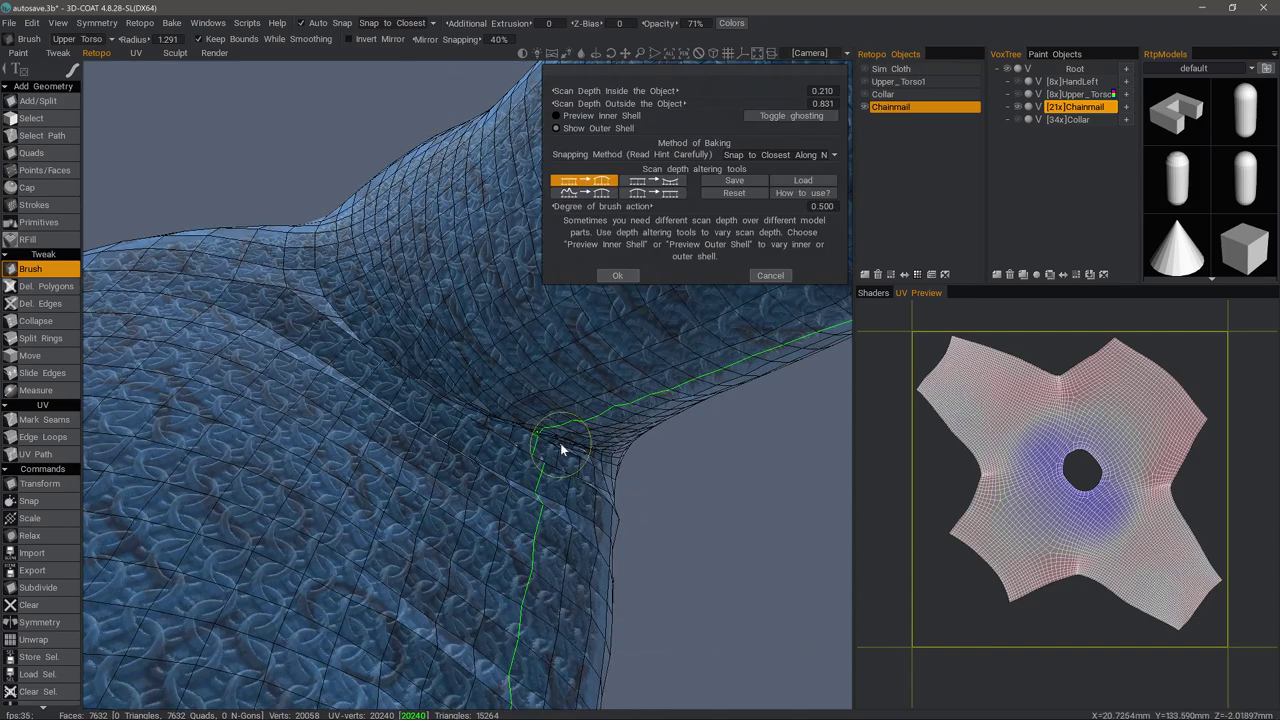
pyautogui.keyDown('alt'); pyautogui.moveTo(501, 430); pyautogui.dragTo(156, 244); pyautogui.keyUp('alt')
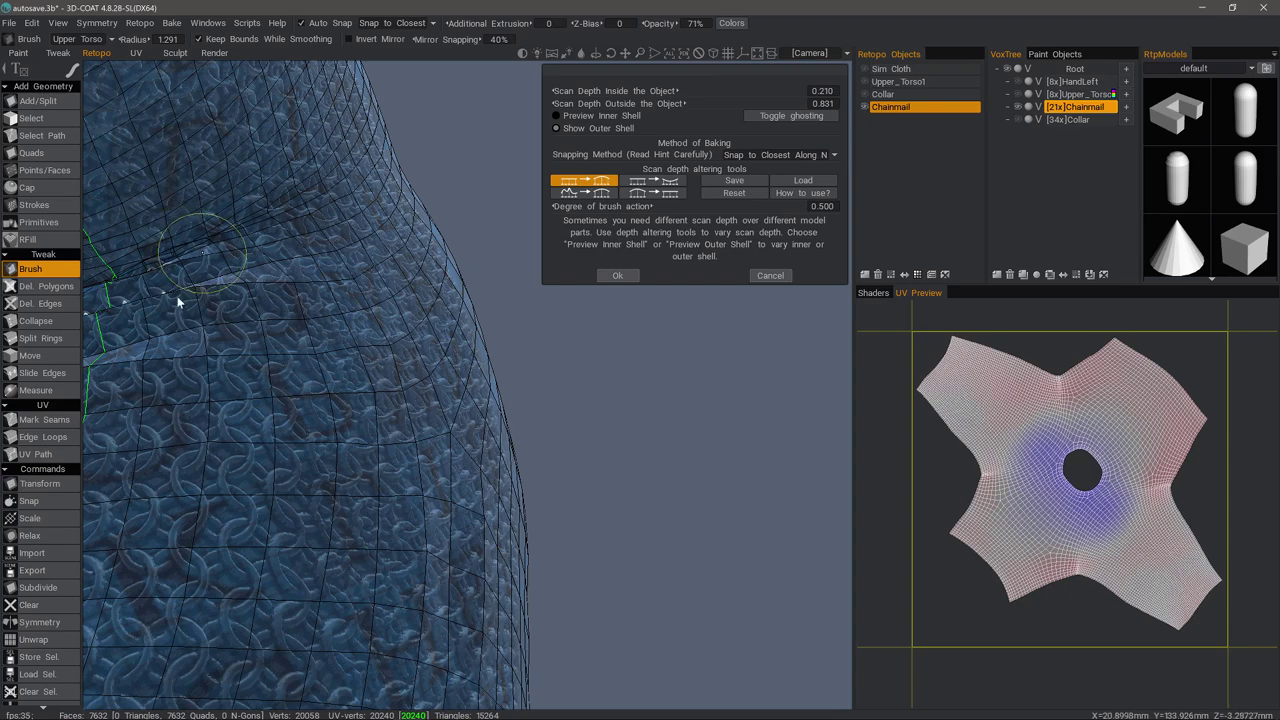
pyautogui.keyDown('alt'); pyautogui.moveTo(178, 302); pyautogui.dragTo(300, 323); pyautogui.keyUp('alt')
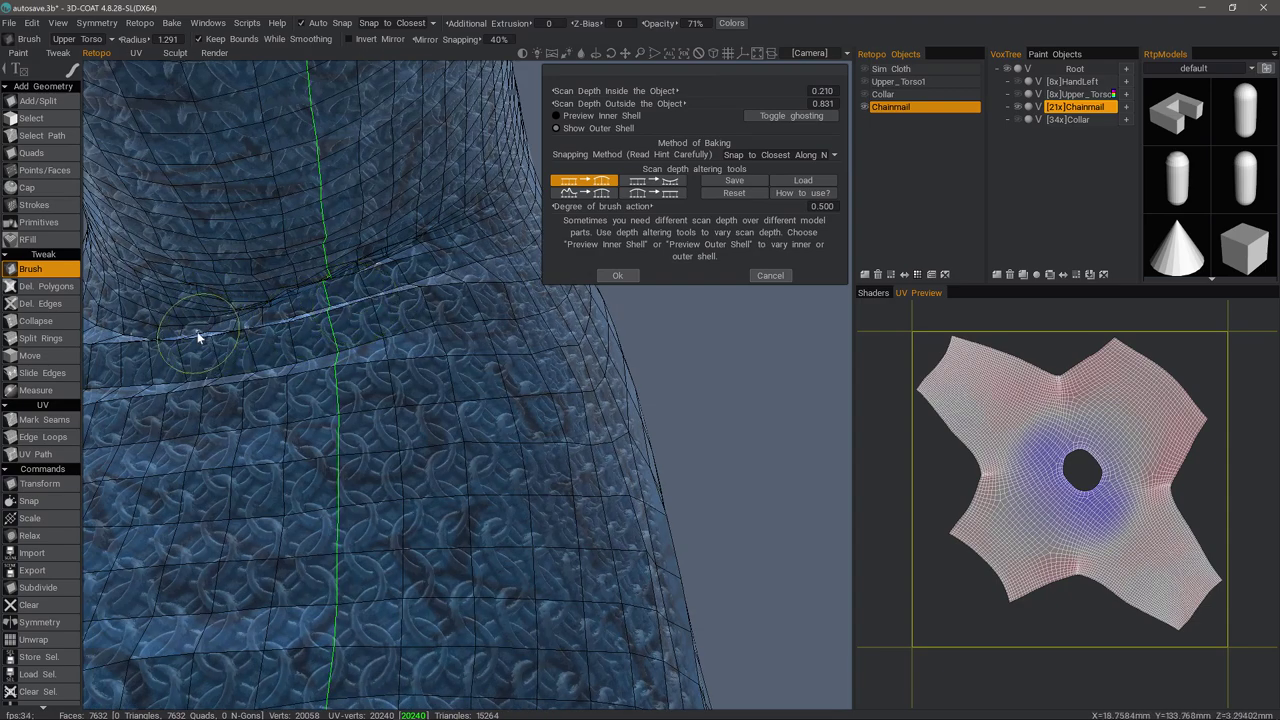
# Step: Brush the outer shell's scan depth over the folds around the opposite armpit
pyautogui.keyDown('alt'); pyautogui.moveTo(257, 373); pyautogui.dragTo(344, 278); pyautogui.keyUp('alt')
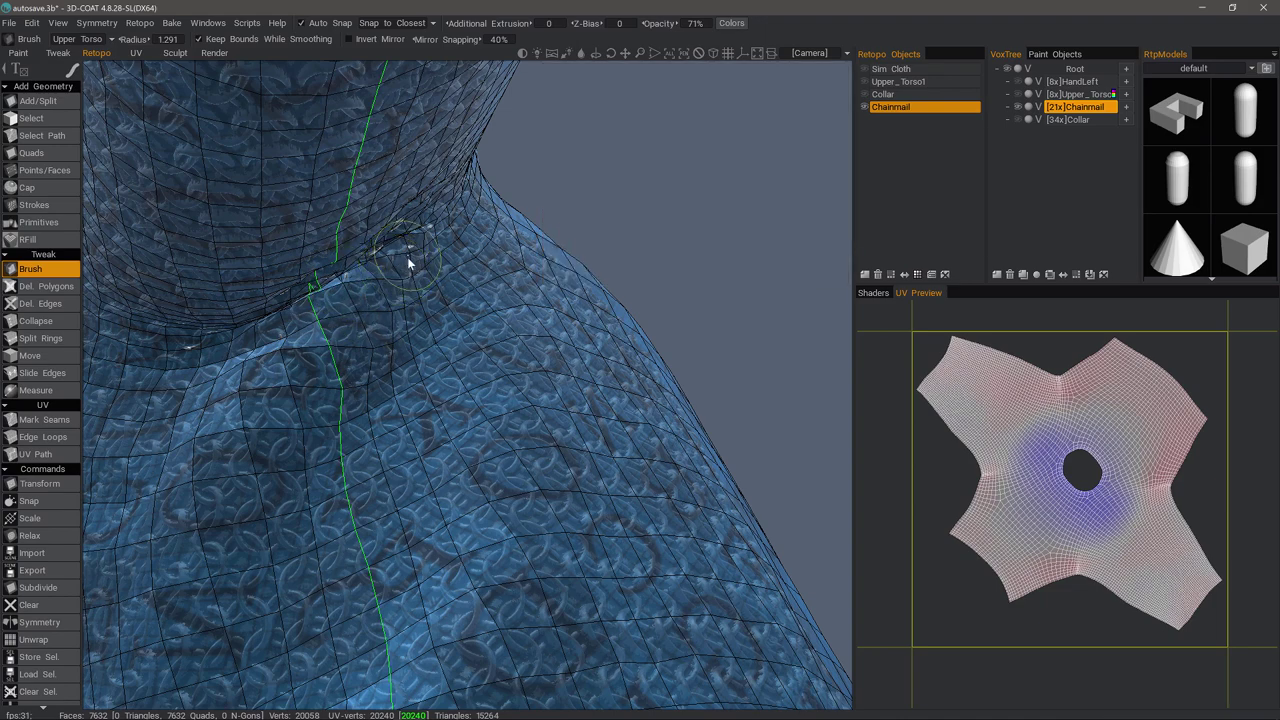
pyautogui.keyDown('alt'); pyautogui.moveTo(212, 345); pyautogui.dragTo(349, 243); pyautogui.keyUp('alt')
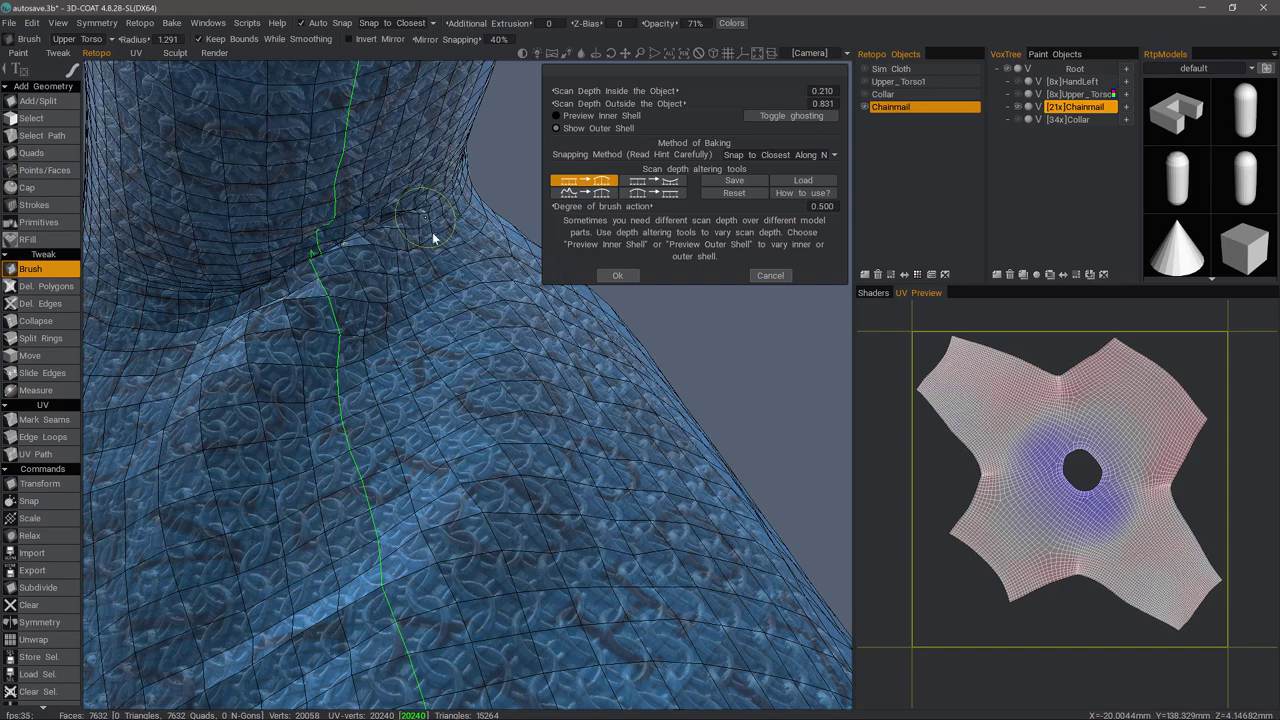
pyautogui.keyDown('alt'); pyautogui.moveTo(434, 234); pyautogui.dragTo(684, 127); pyautogui.keyUp('alt')
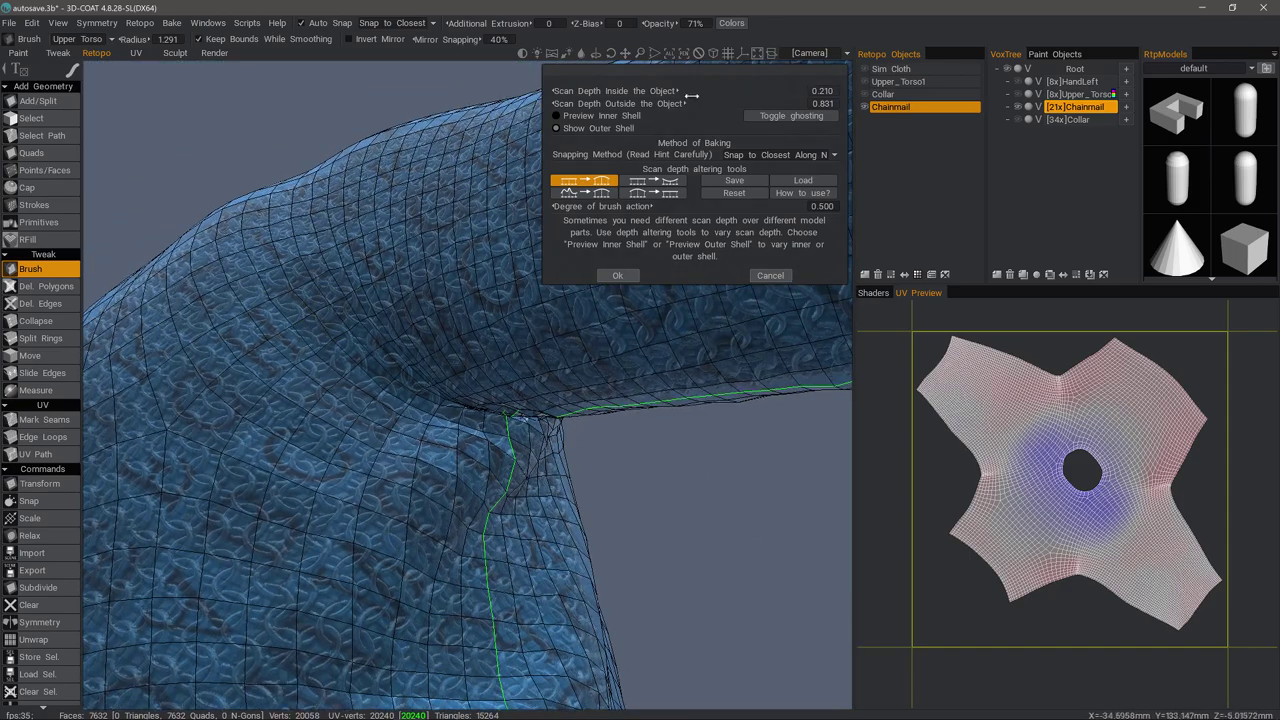
# Step: Preview the inner shell with ghosting toggled, check the armpit folds and set the scan depth inside the object to 0.246
pyautogui.click(586, 117)
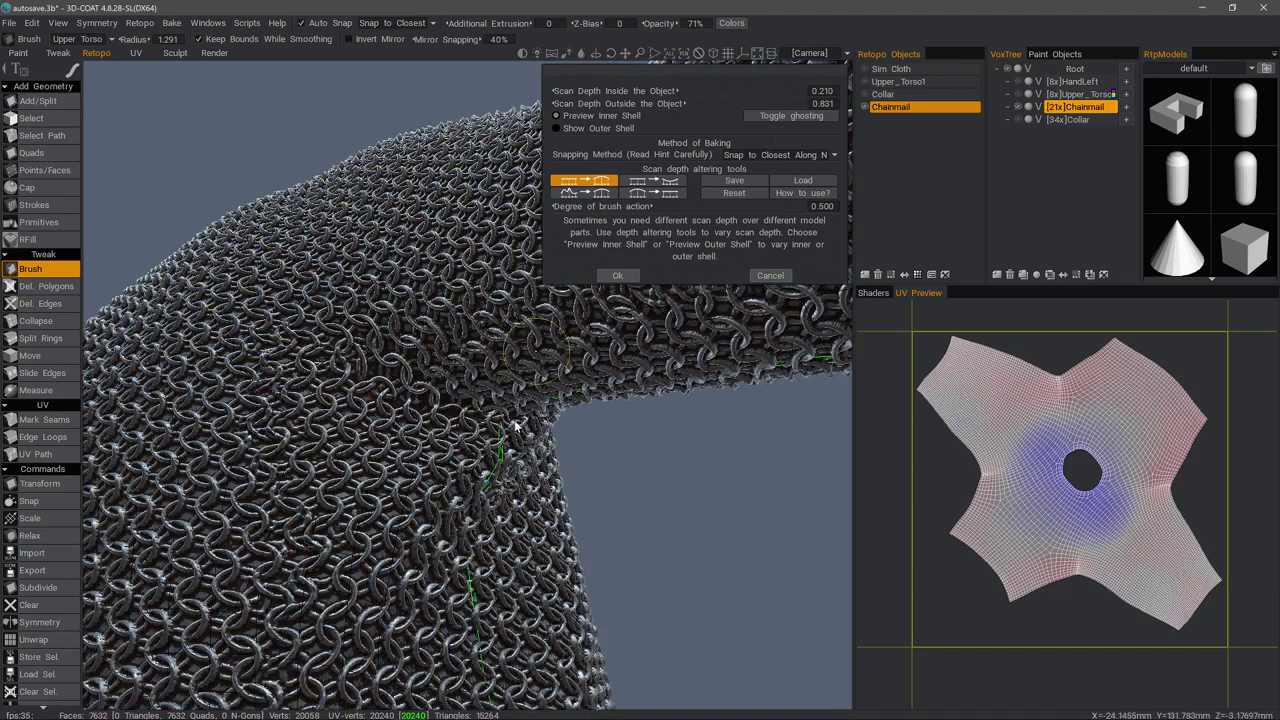
pyautogui.keyDown('alt'); pyautogui.moveTo(516, 426); pyautogui.dragTo(502, 468); pyautogui.keyUp('alt')
pyautogui.click(769, 118)
pyautogui.moveTo(358, 460)
pyautogui.keyDown('alt'); pyautogui.mouseDown()
pyautogui.moveTo(389, 404)
pyautogui.moveTo(294, 383)
pyautogui.moveTo(286, 420)
pyautogui.moveTo(334, 346)
pyautogui.mouseUp(); pyautogui.keyUp('alt')
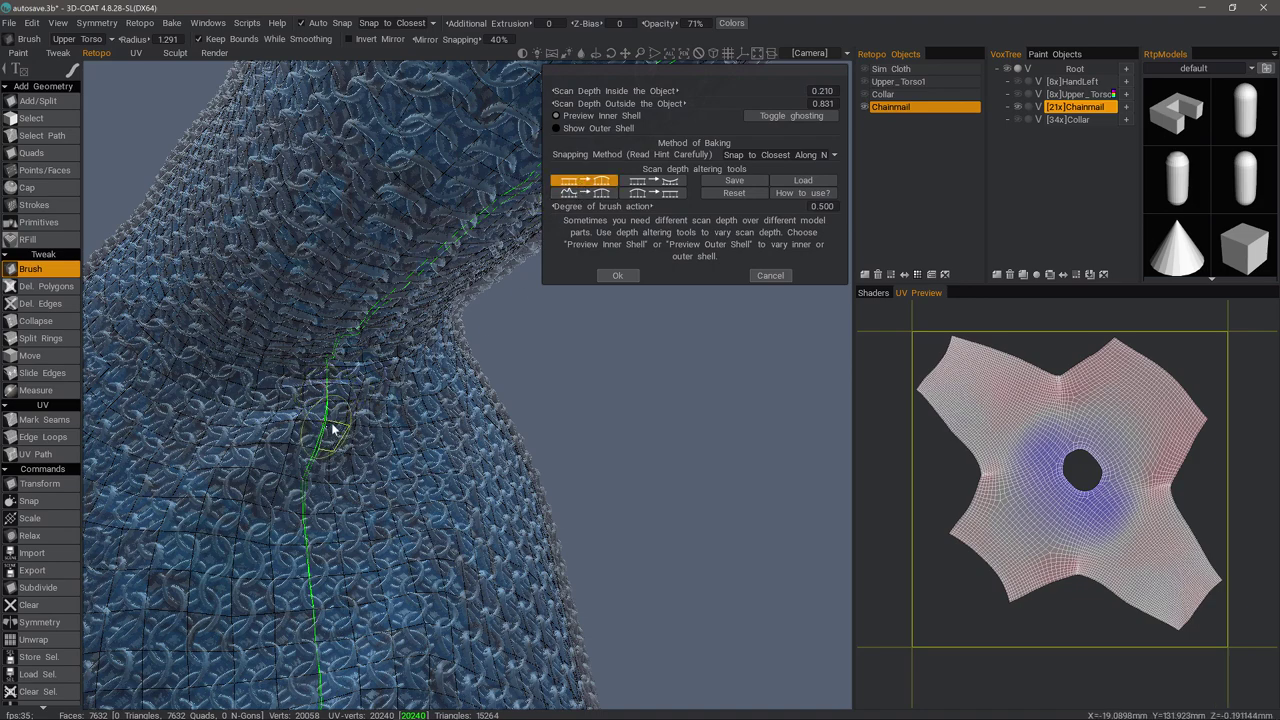
pyautogui.keyDown('alt'); pyautogui.moveTo(328, 404); pyautogui.dragTo(331, 406); pyautogui.keyUp('alt')
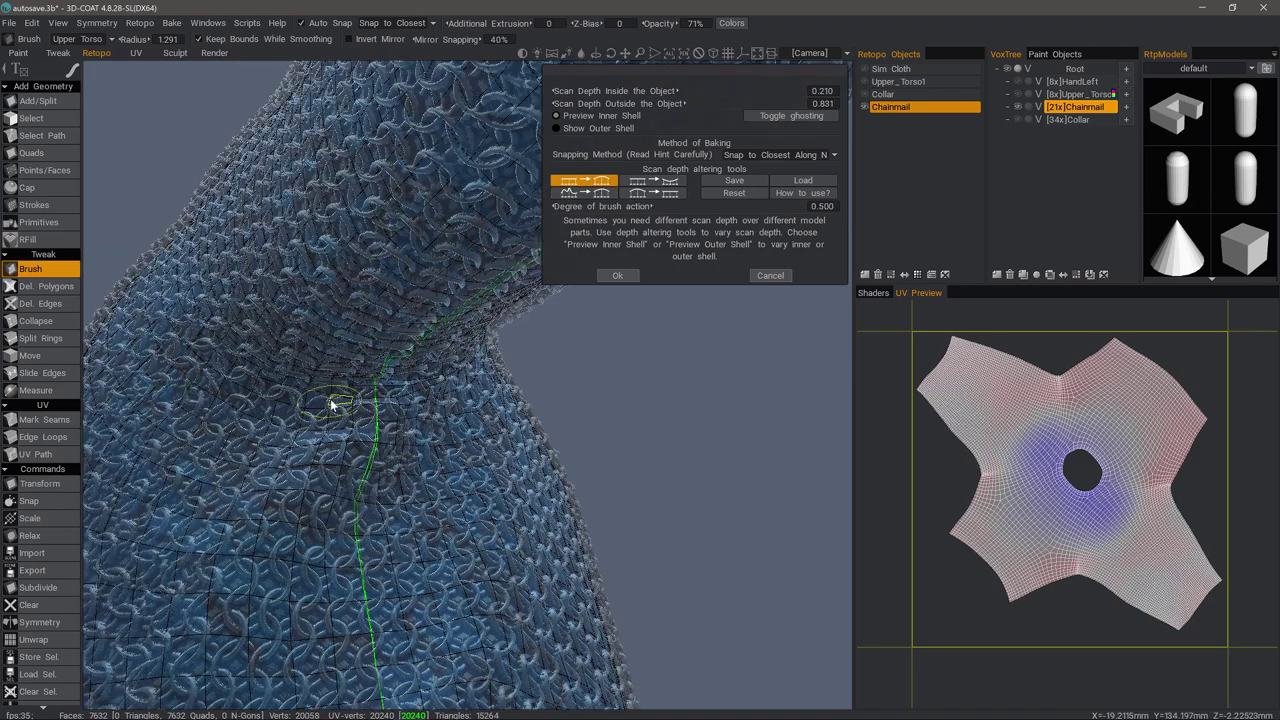
pyautogui.keyDown('alt'); pyautogui.moveTo(391, 363); pyautogui.dragTo(417, 328); pyautogui.keyUp('alt')
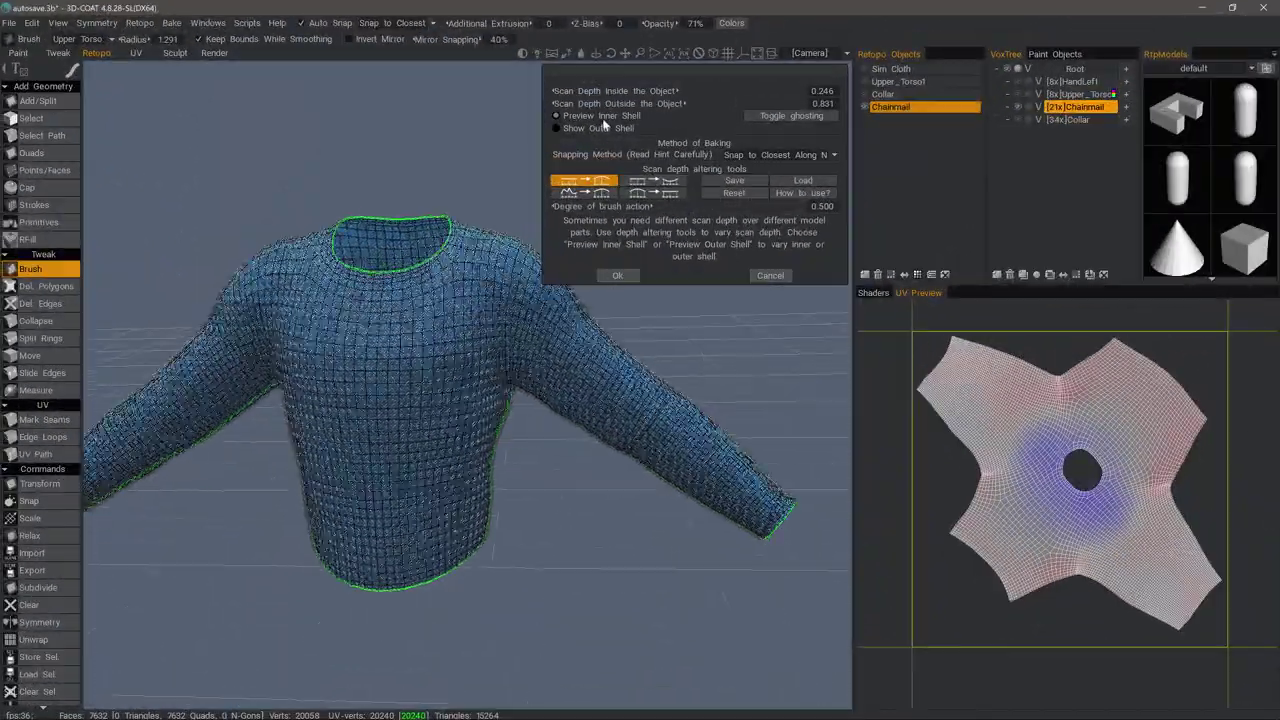
# Step: Show the outer shell across the whole shirt and accept the scan depth settings
pyautogui.click(557, 128)
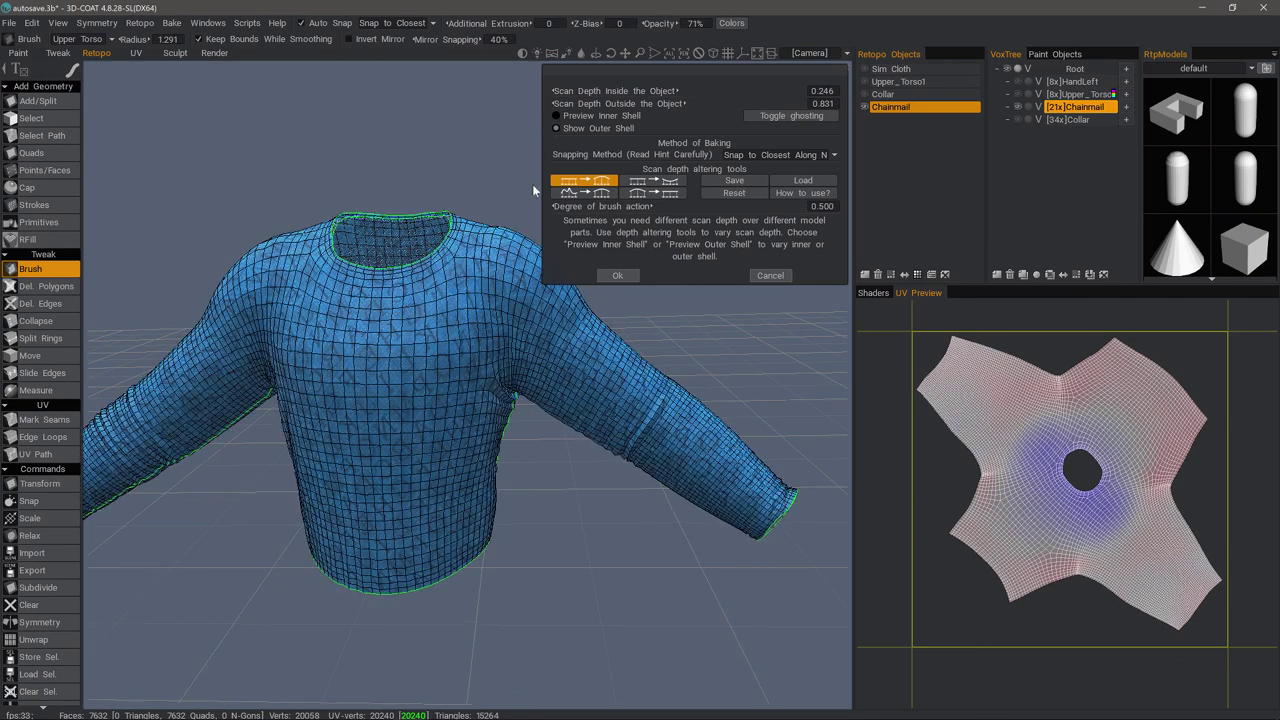
pyautogui.click(617, 275)
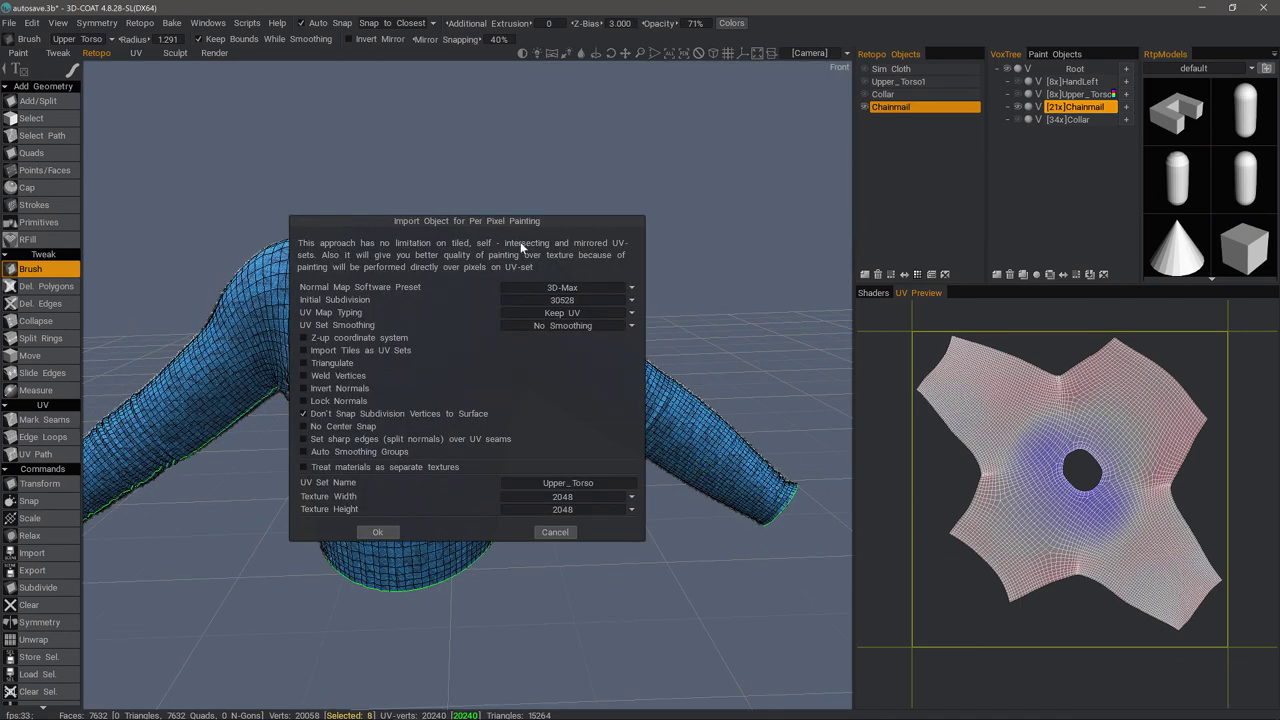
# Step: Examine the normal map software preset, initial subdivision and UV map typing options for importing the object for per-pixel painting
pyautogui.moveTo(514, 220)
pyautogui.mouseDown()
pyautogui.moveTo(651, 134)
pyautogui.moveTo(677, 140)
pyautogui.moveTo(677, 101)
pyautogui.mouseUp()
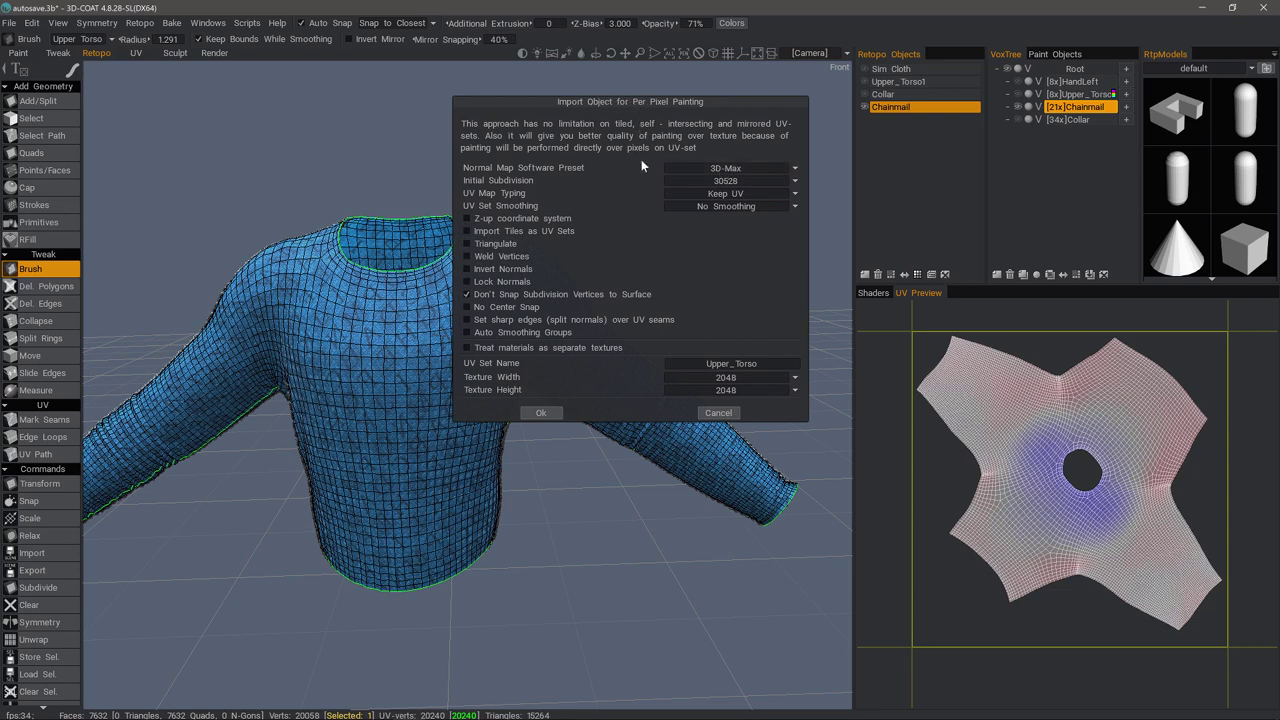
pyautogui.click(712, 168)
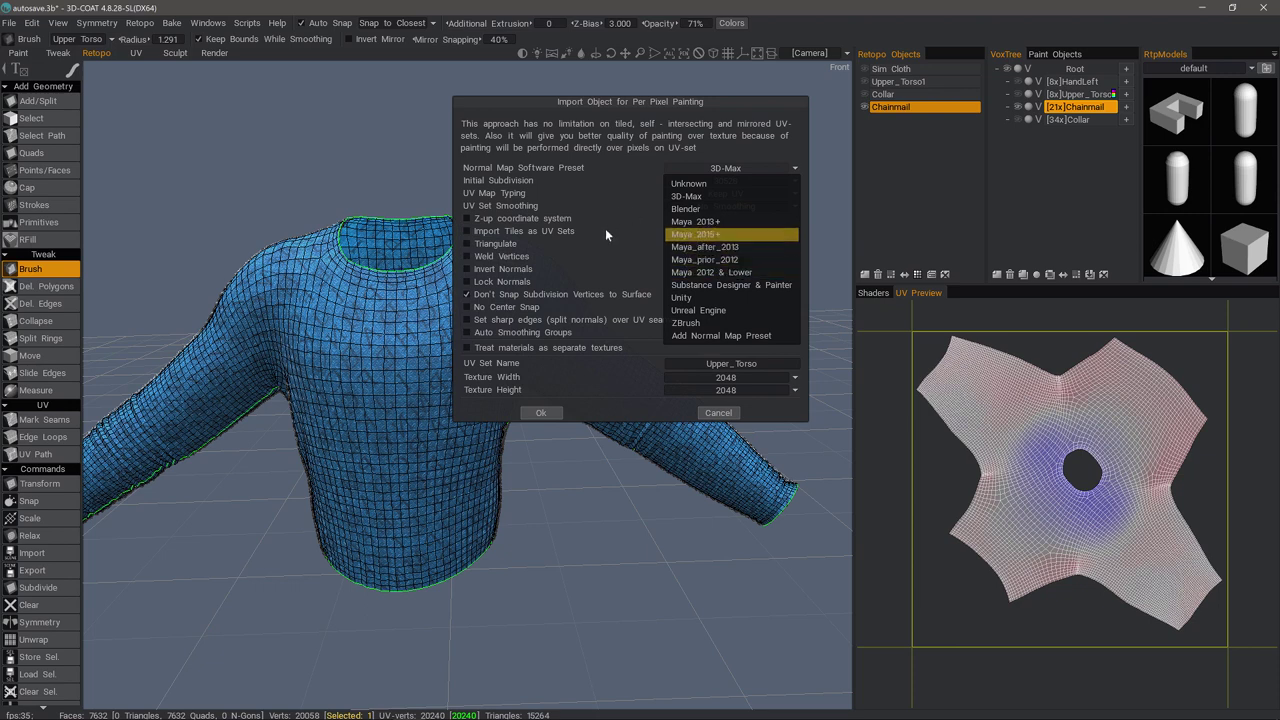
pyautogui.click(610, 240)
pyautogui.click(724, 180)
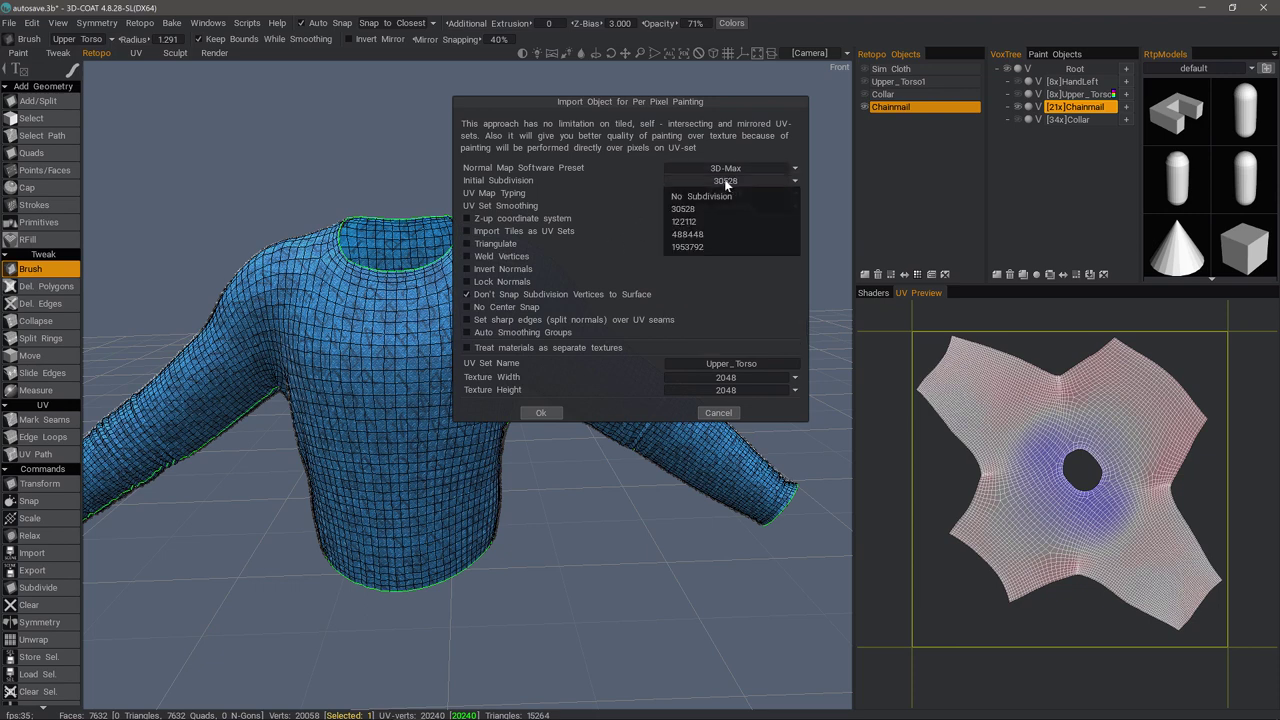
pyautogui.click(614, 246)
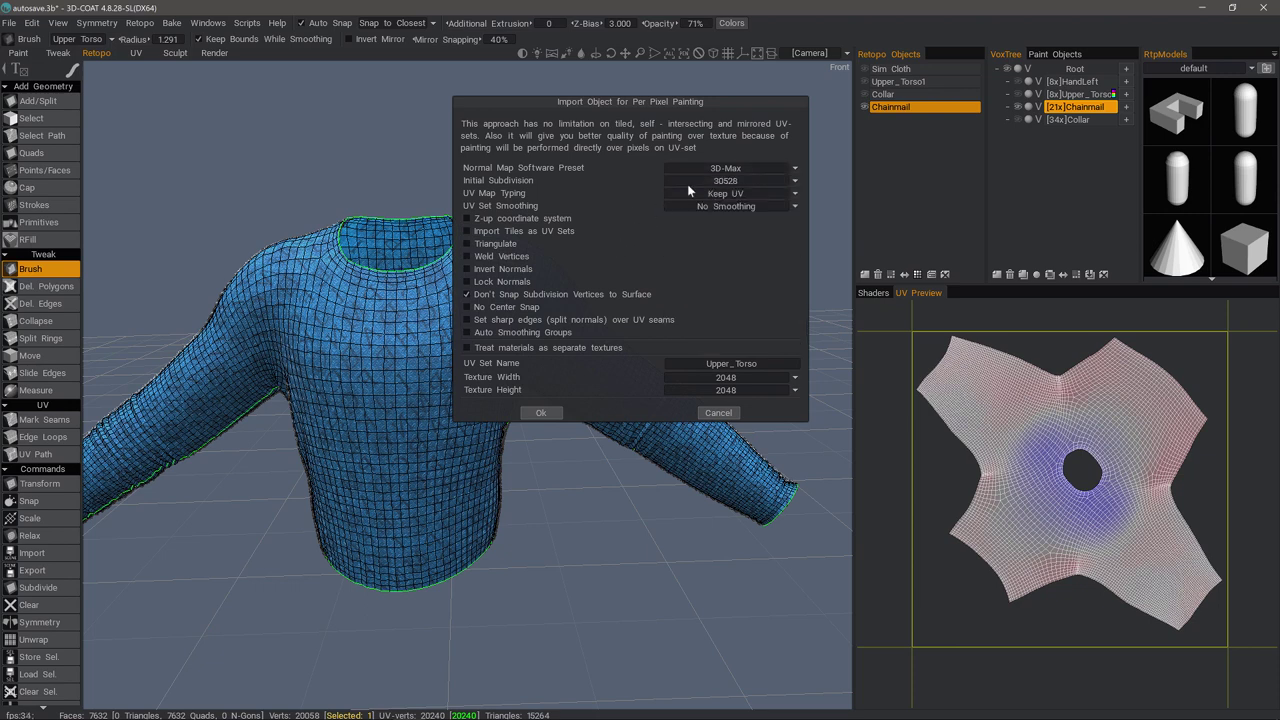
pyautogui.click(717, 180)
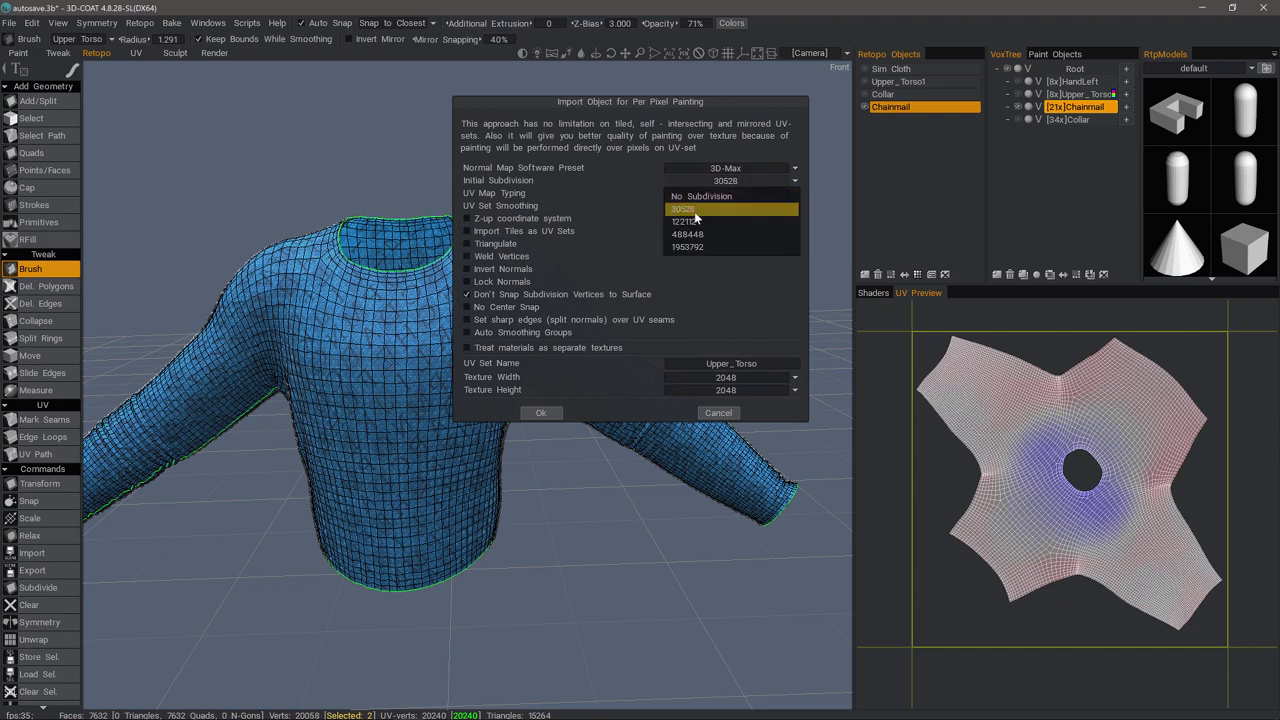
pyautogui.click(717, 185)
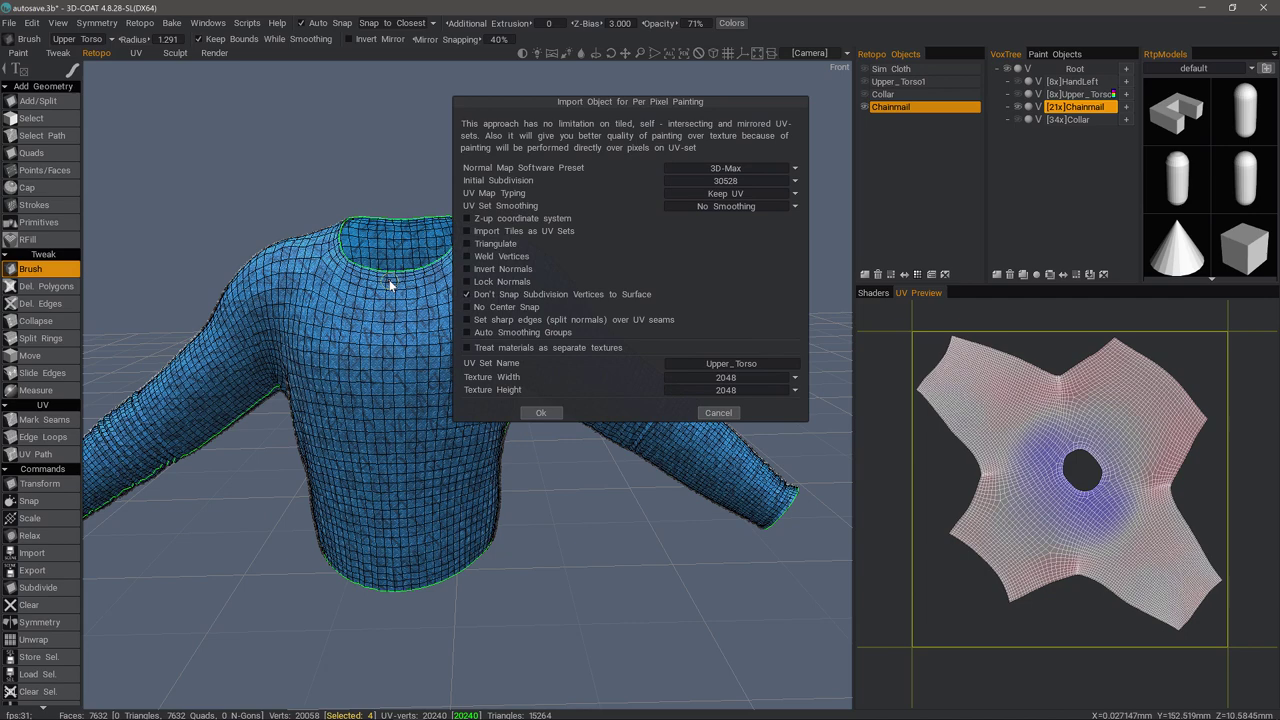
pyautogui.click(746, 180)
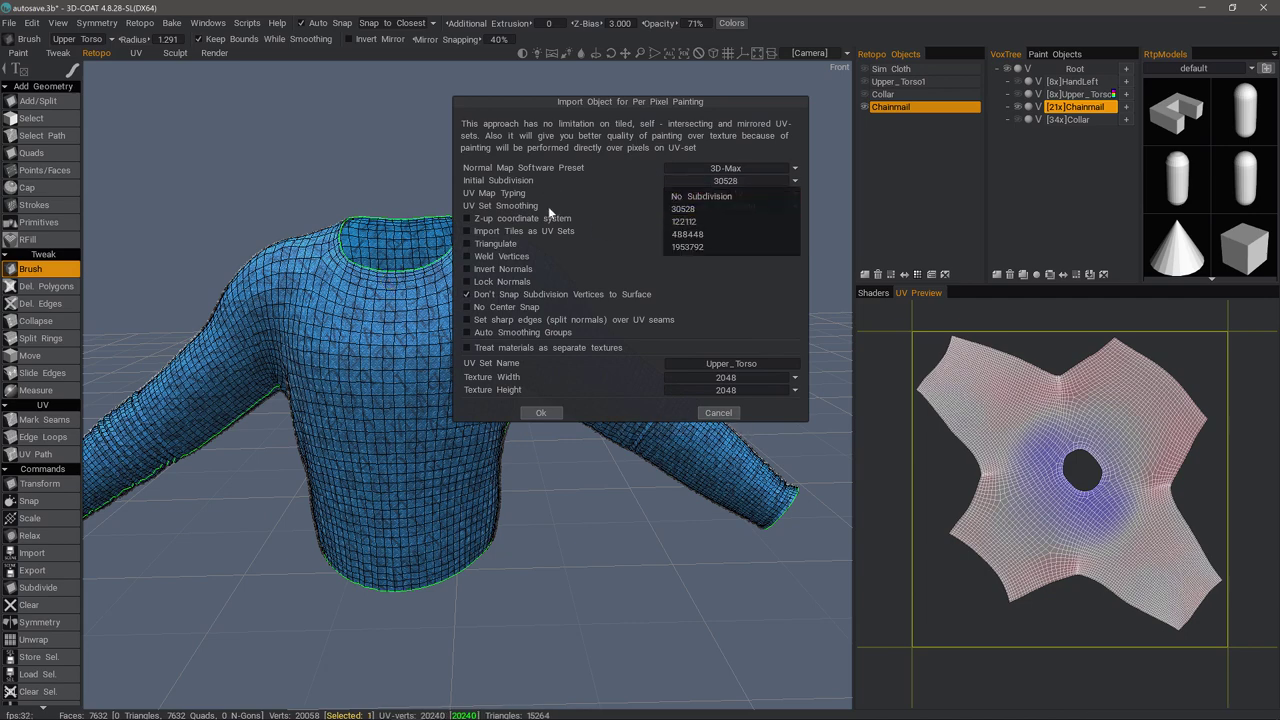
pyautogui.click(627, 289)
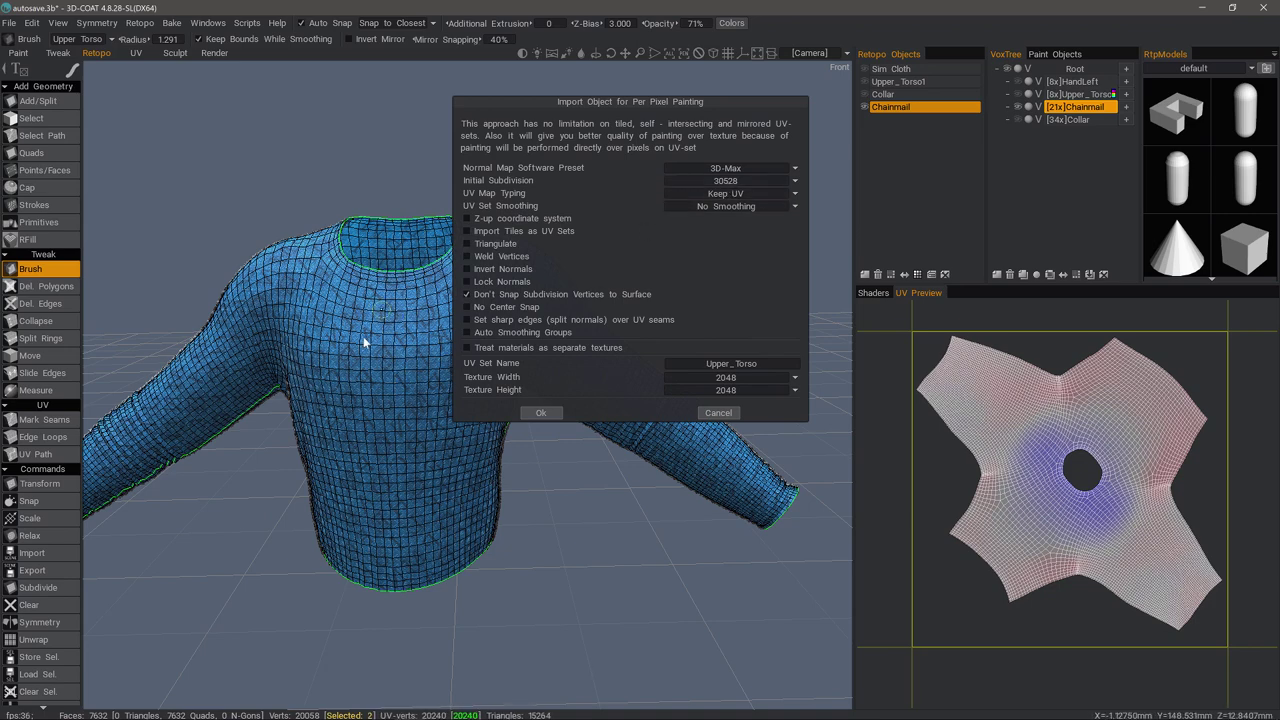
pyautogui.click(722, 193)
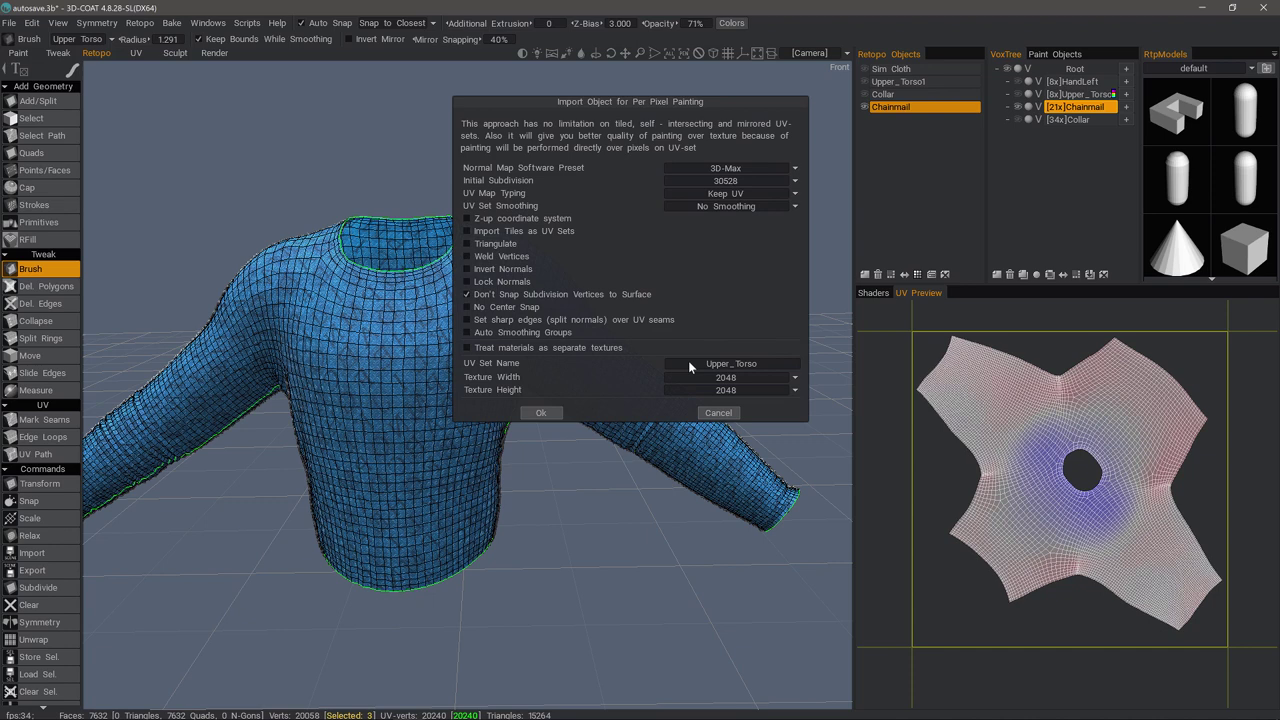
# Step: Set the texture width to 4096 and run the bake of the chainmail shirt
pyautogui.click(758, 377)
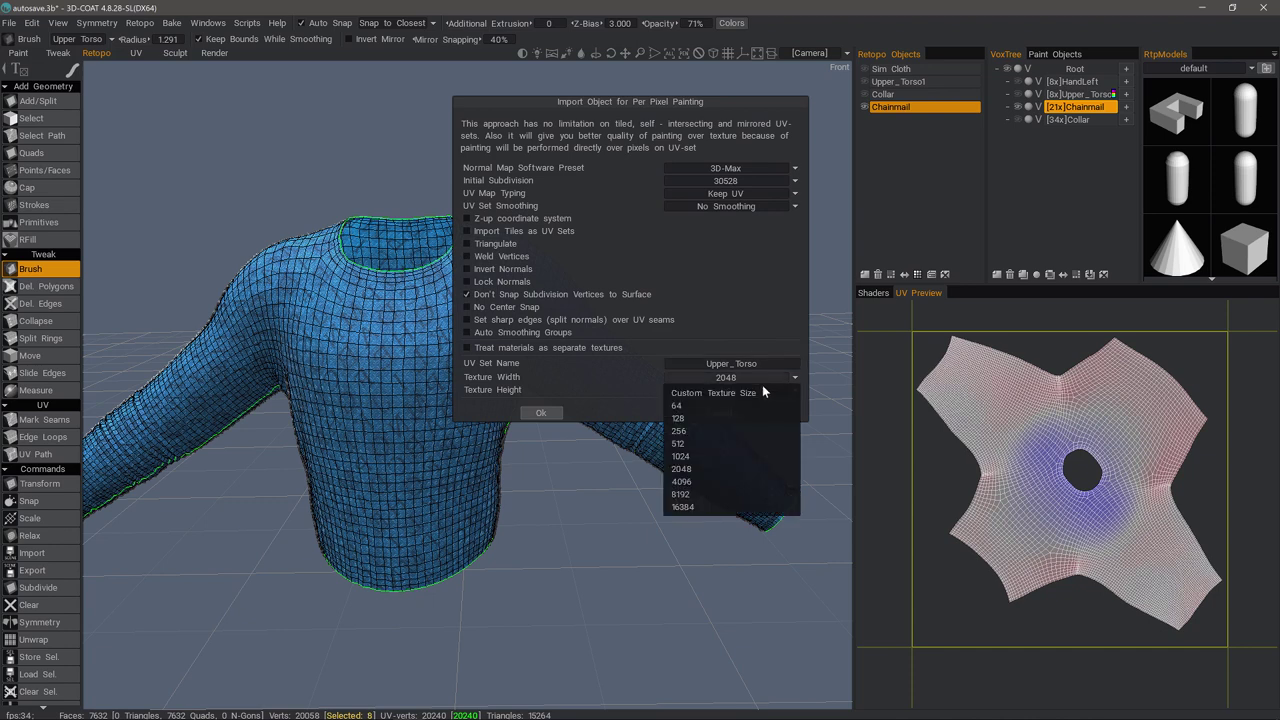
pyautogui.click(739, 484)
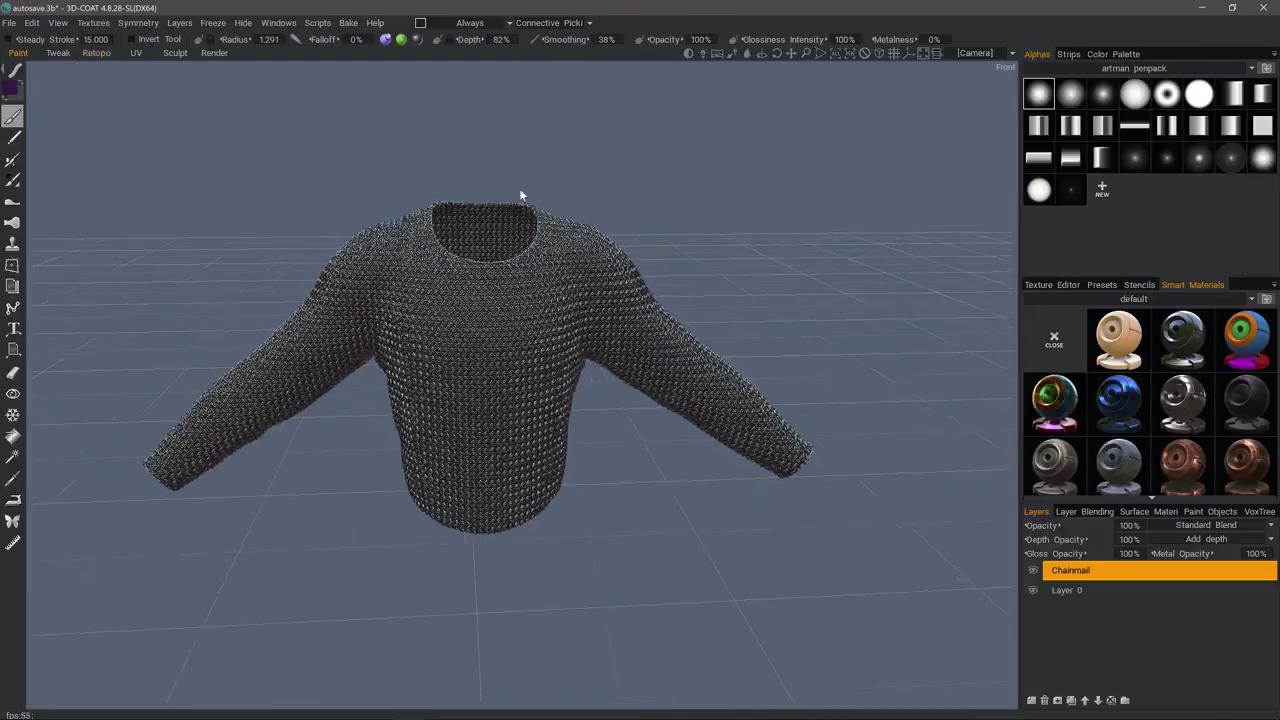
# Step: Check the baked shirt from the front, bring up the voxel object tree and hide the voxels in the Paint room
pyautogui.scroll(5, 523, 294)
pyautogui.scroll(-5, 600, 255)
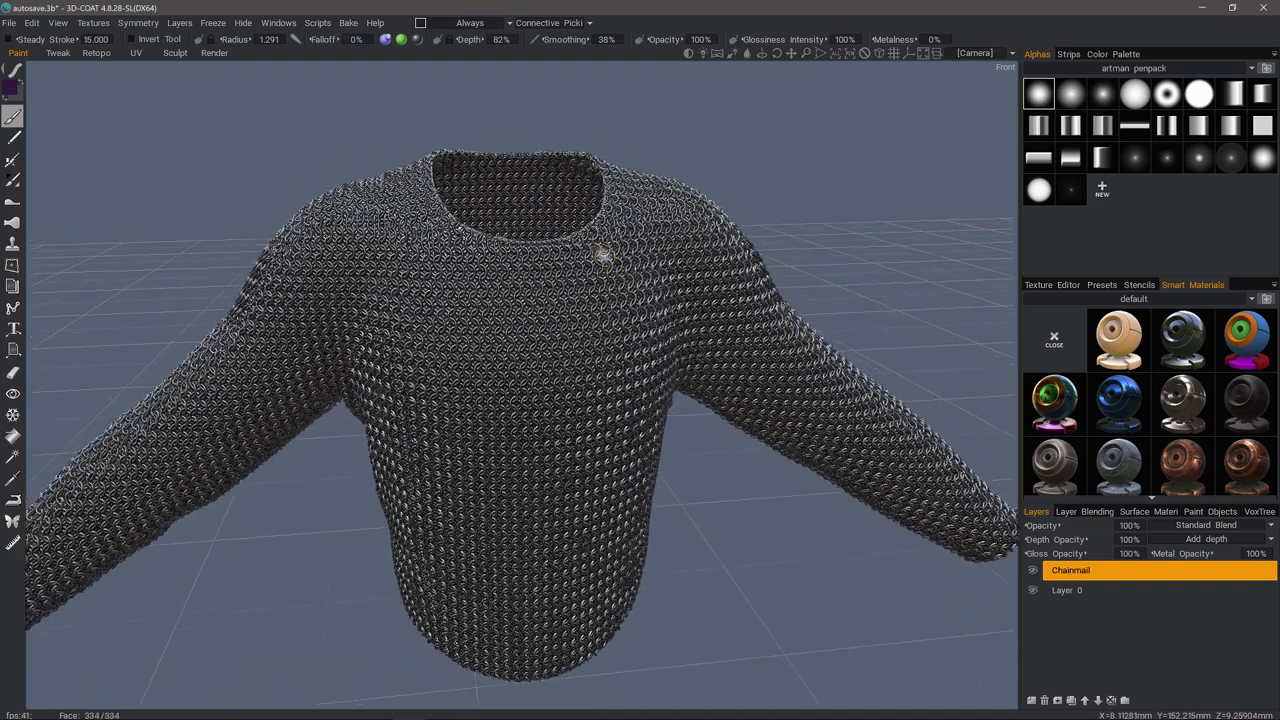
pyautogui.keyDown('alt'); pyautogui.moveTo(610, 287); pyautogui.dragTo(612, 298); pyautogui.keyUp('alt')
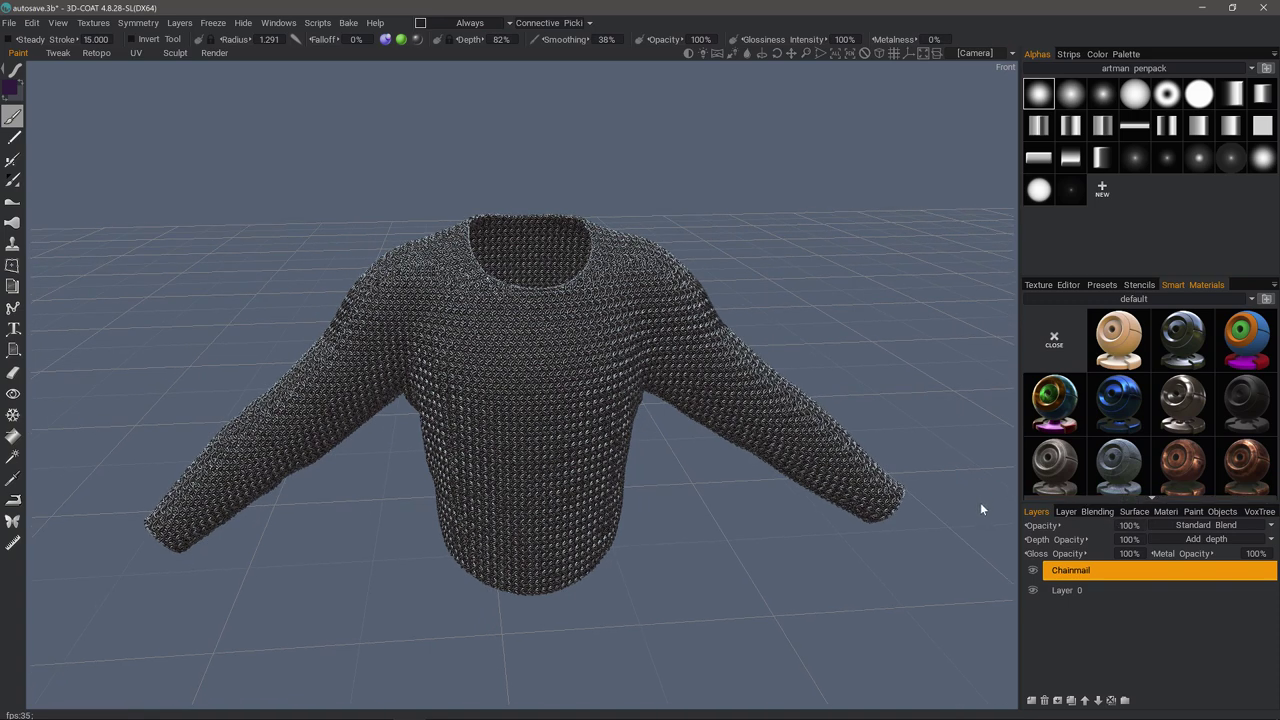
pyautogui.click(1257, 512)
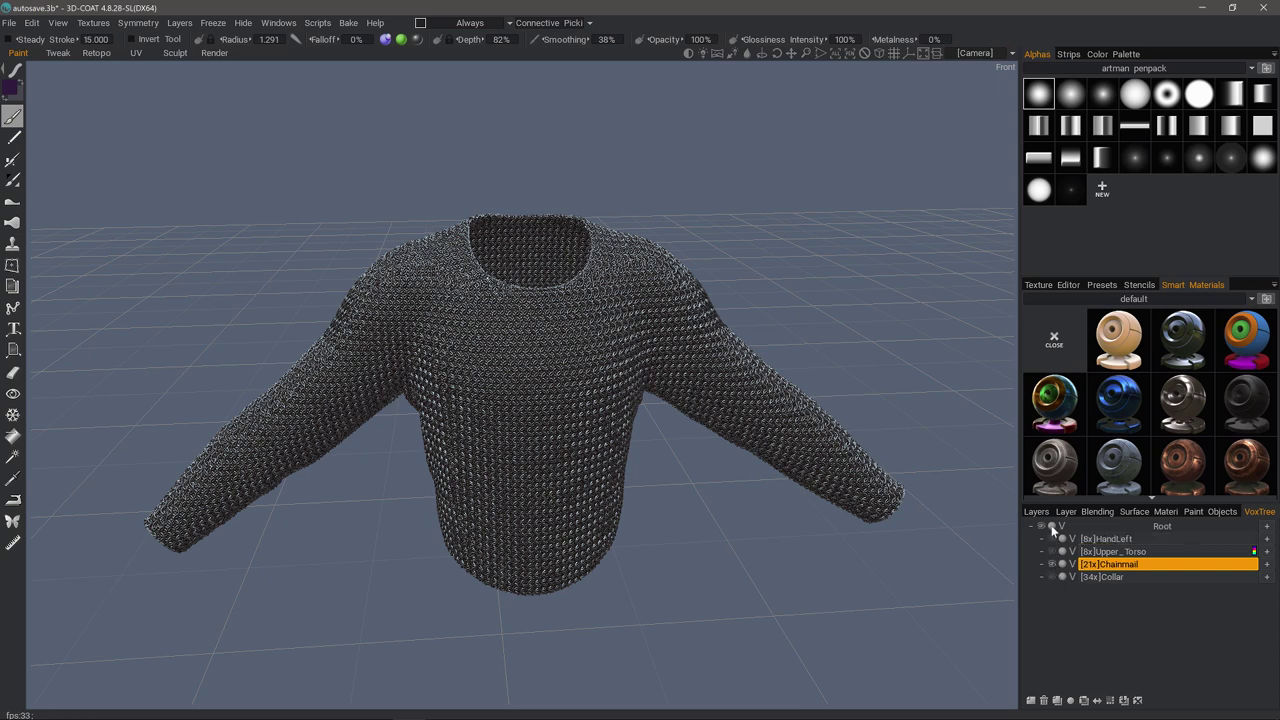
pyautogui.click(58, 23)
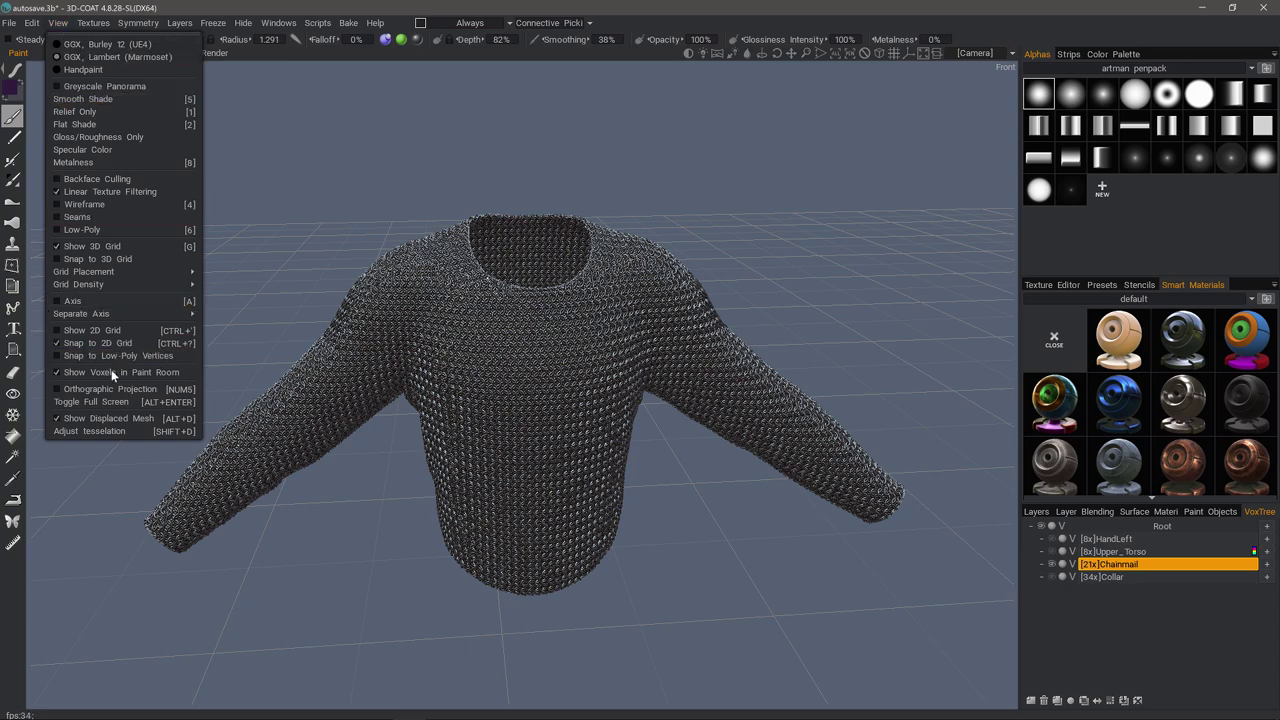
pyautogui.click(84, 373)
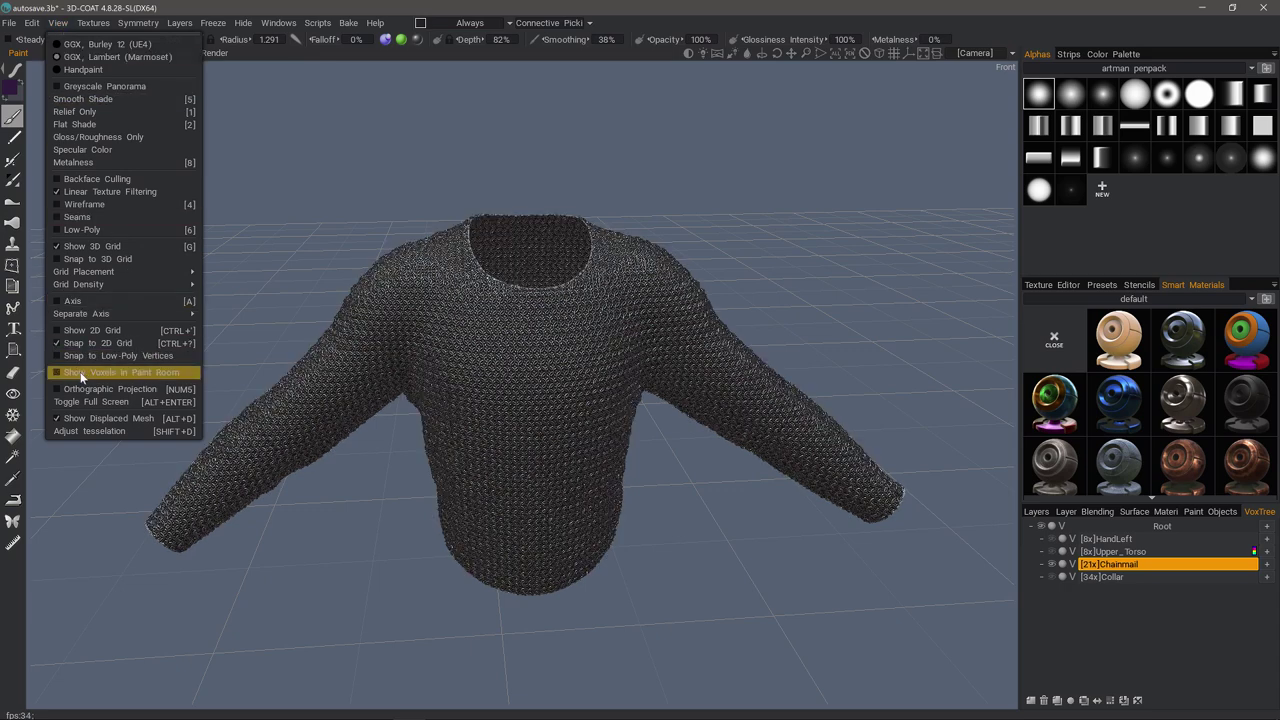
# Step: Inspect the baked chainmail links on the chest up close and overlay the wireframe on the shirt
pyautogui.moveTo(331, 227); pyautogui.dragTo(360, 357)
pyautogui.scroll(2, 342, 195)
pyautogui.scroll(4, 371, 411)
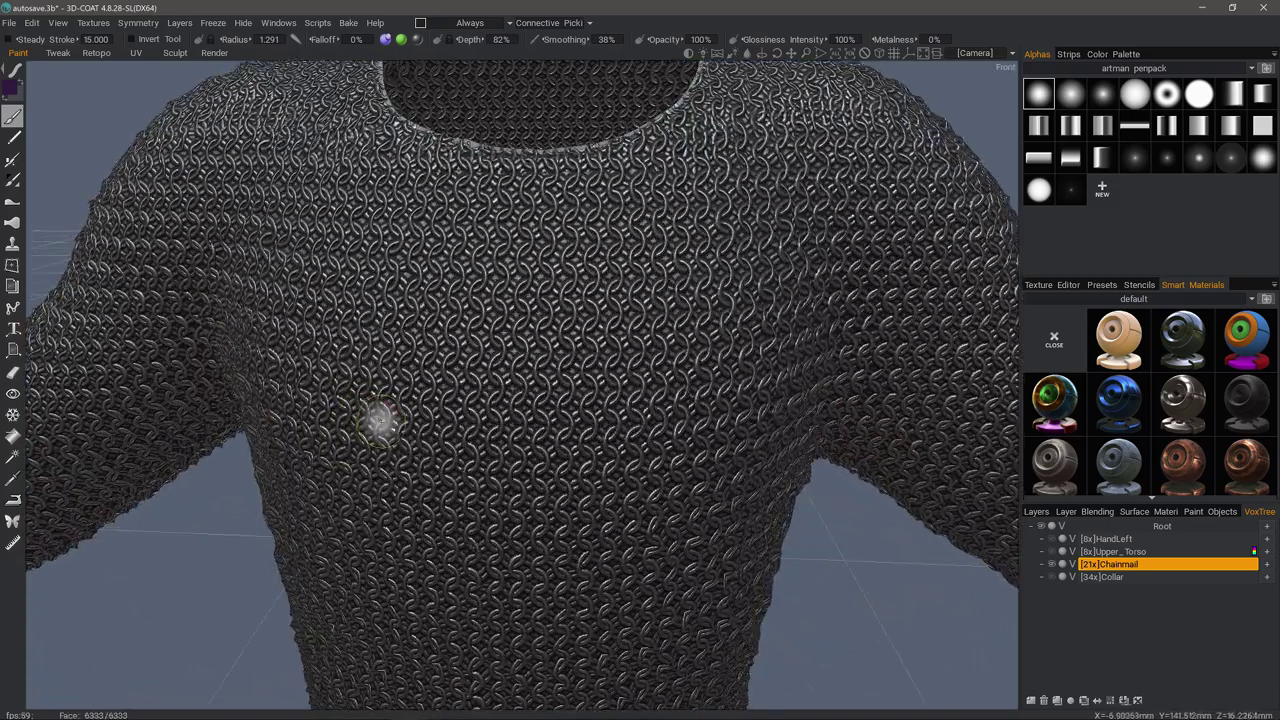
pyautogui.press('KP_2')
pyautogui.keyDown('alt'); pyautogui.moveTo(396, 408); pyautogui.dragTo(457, 411); pyautogui.keyUp('alt')
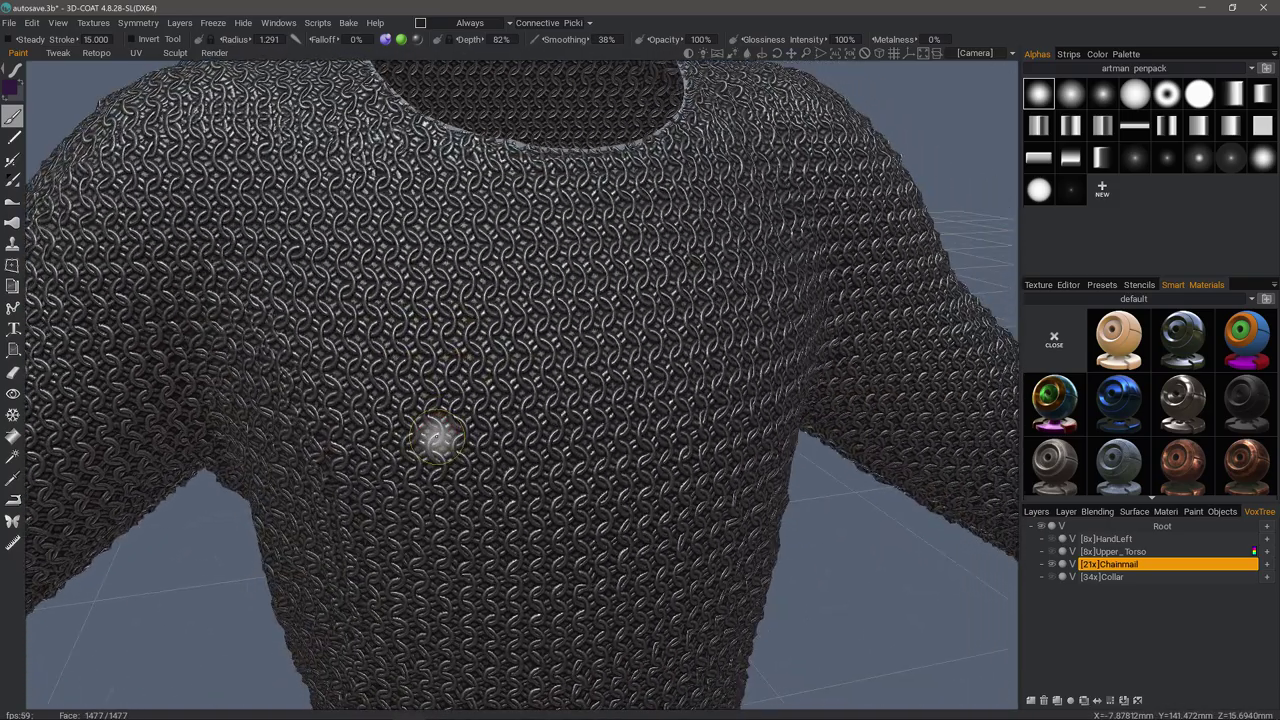
pyautogui.press('w')
pyautogui.keyDown('alt'); pyautogui.moveTo(340, 554); pyautogui.dragTo(452, 566); pyautogui.keyUp('alt')
pyautogui.scroll(-3, 461, 570)
pyautogui.keyDown('alt'); pyautogui.moveTo(463, 571); pyautogui.dragTo(478, 492, button='middle'); pyautogui.keyUp('alt')
# Step: Turn off the displaced mesh display and compare the shirt with and without its wireframe
pyautogui.click(58, 23)
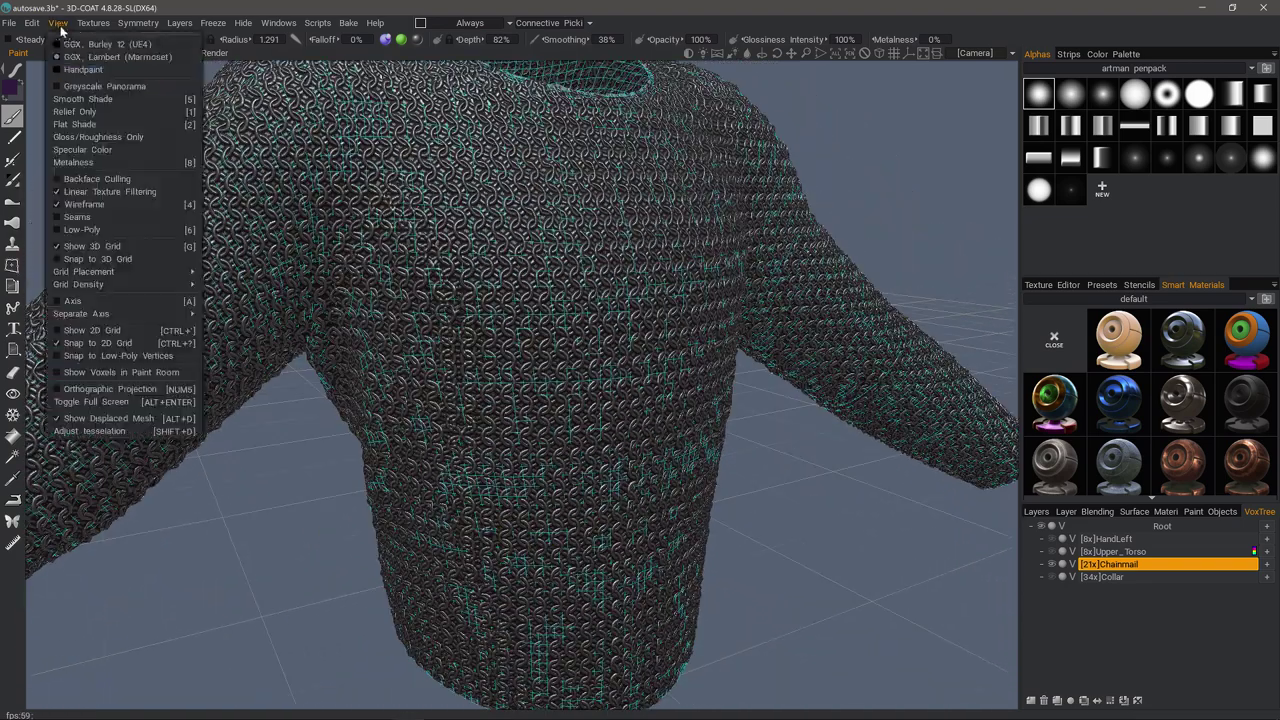
pyautogui.click(147, 418)
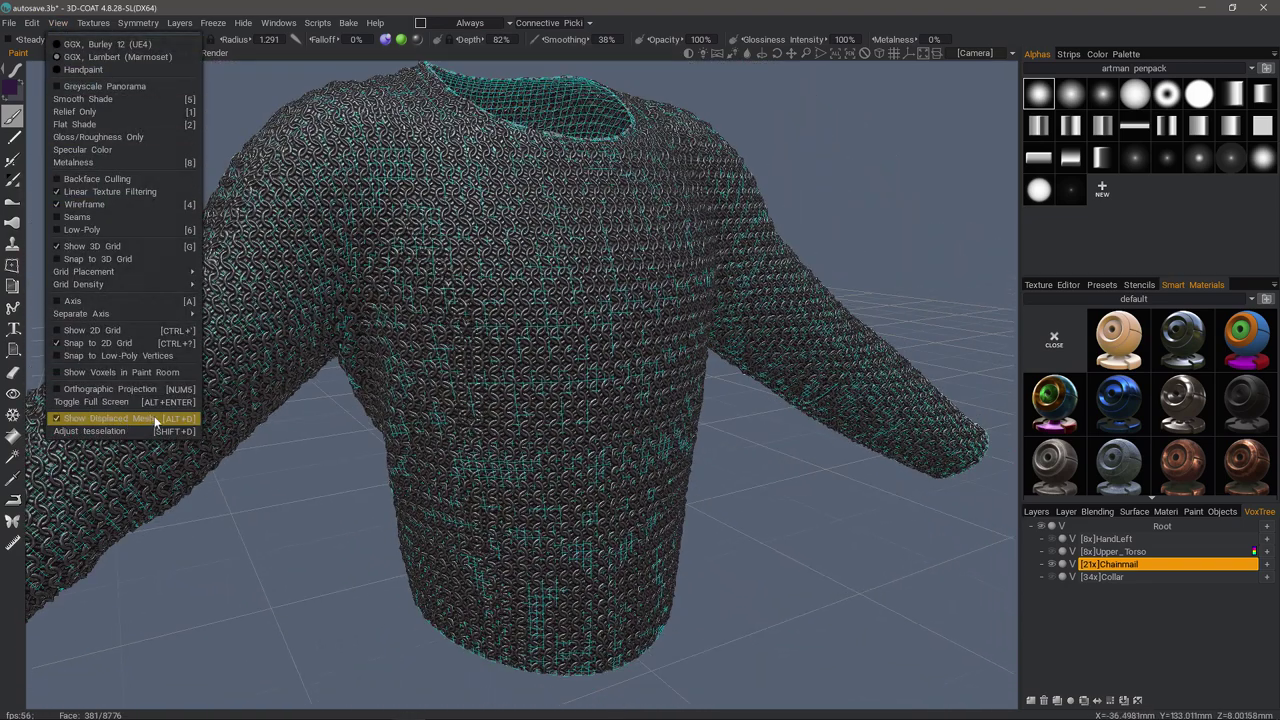
pyautogui.scroll(-3, 381, 543)
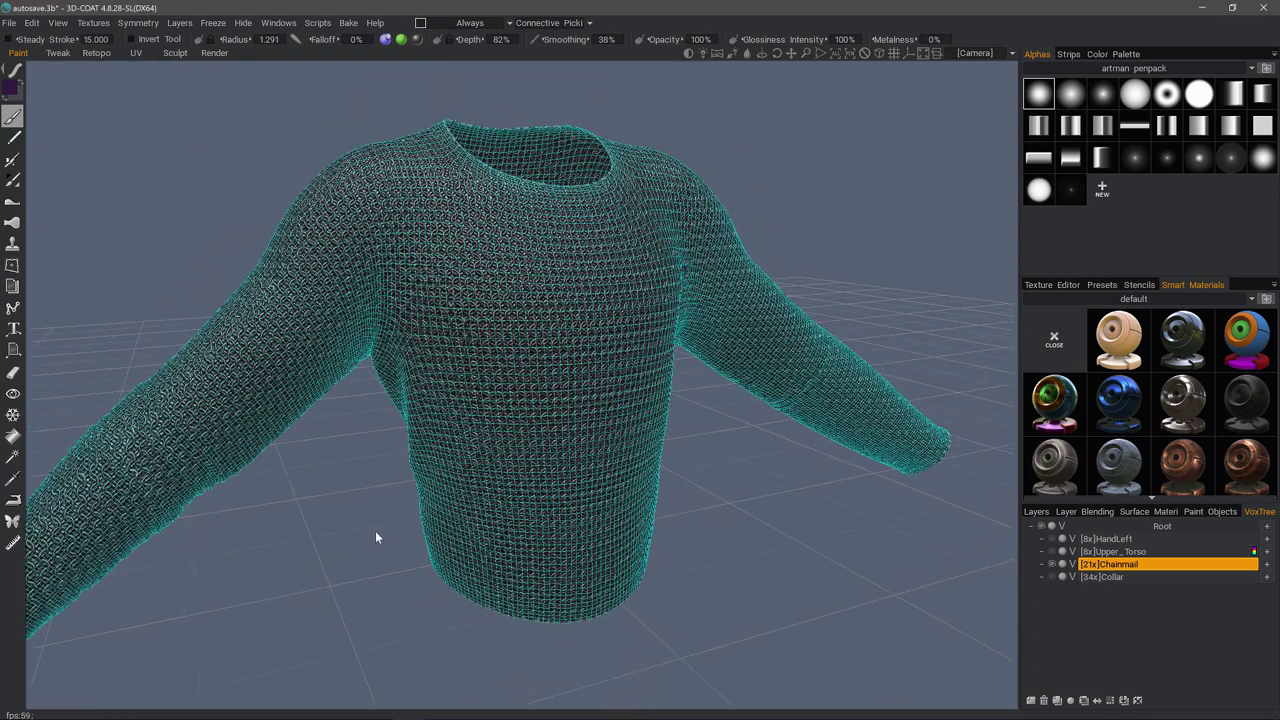
pyautogui.keyDown('alt'); pyautogui.moveTo(375, 534); pyautogui.dragTo(376, 532); pyautogui.keyUp('alt')
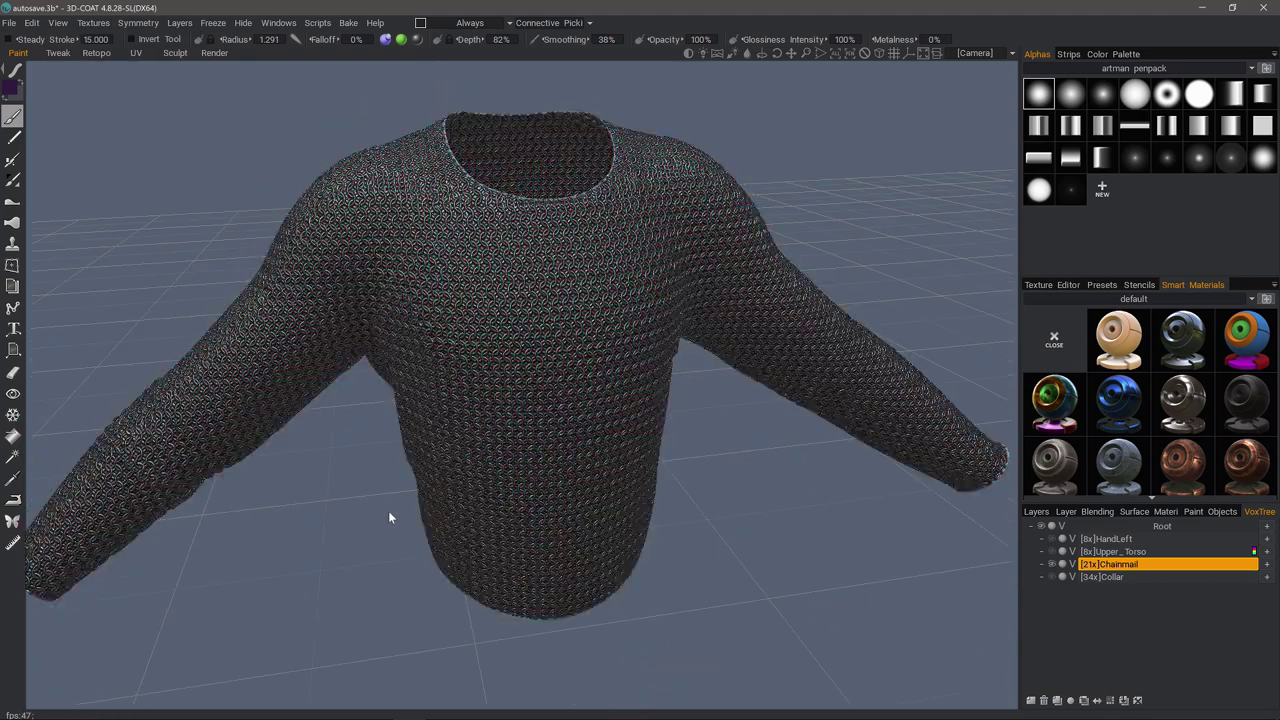
pyautogui.keyDown('alt'); pyautogui.moveTo(175, 398); pyautogui.dragTo(326, 326); pyautogui.keyUp('alt')
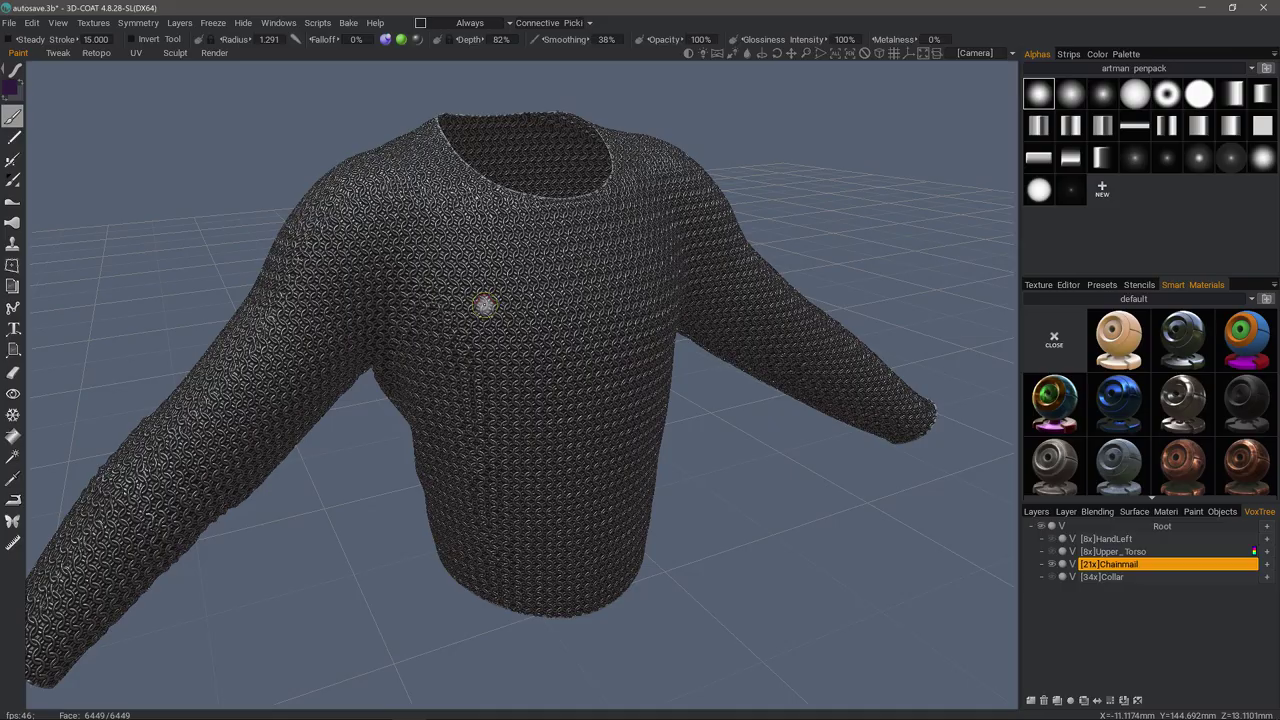
pyautogui.keyDown('alt'); pyautogui.moveTo(483, 303); pyautogui.dragTo(483, 323); pyautogui.keyUp('alt')
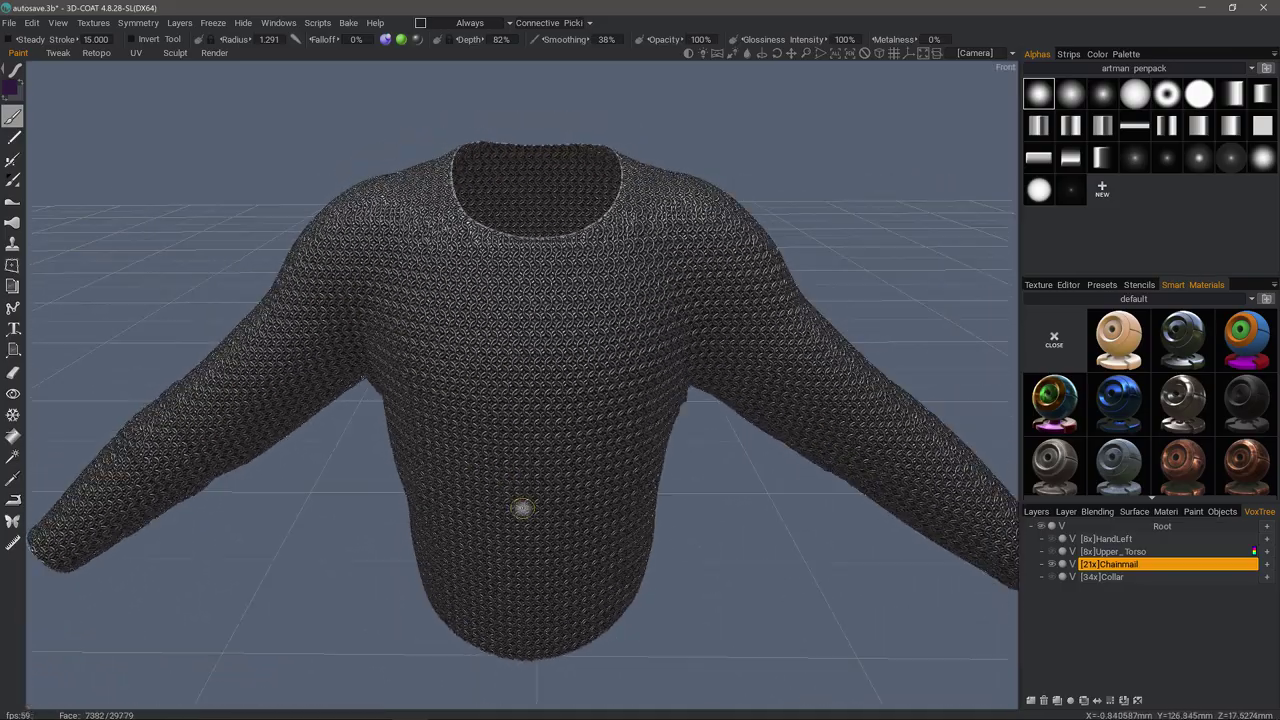
# Step: Show the displaced mesh again and set the tesselation degree of the Upper_Torso UV set to 10
pyautogui.click(58, 22)
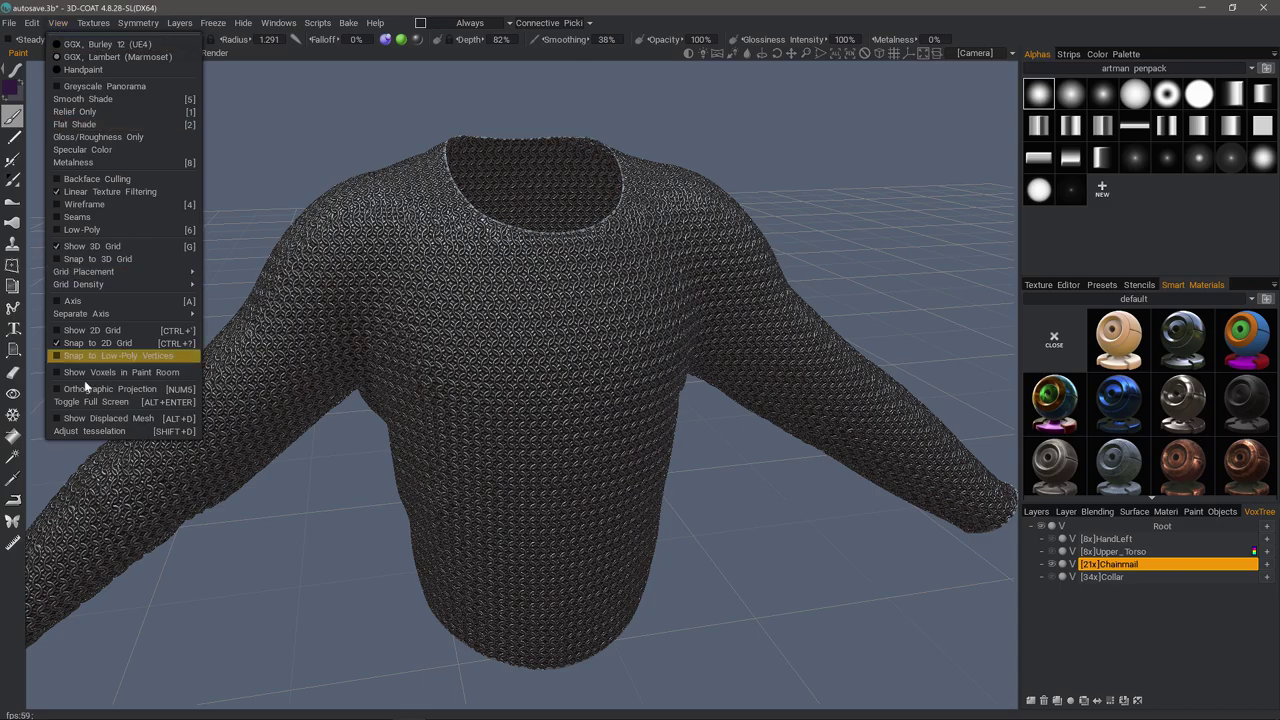
pyautogui.click(72, 419)
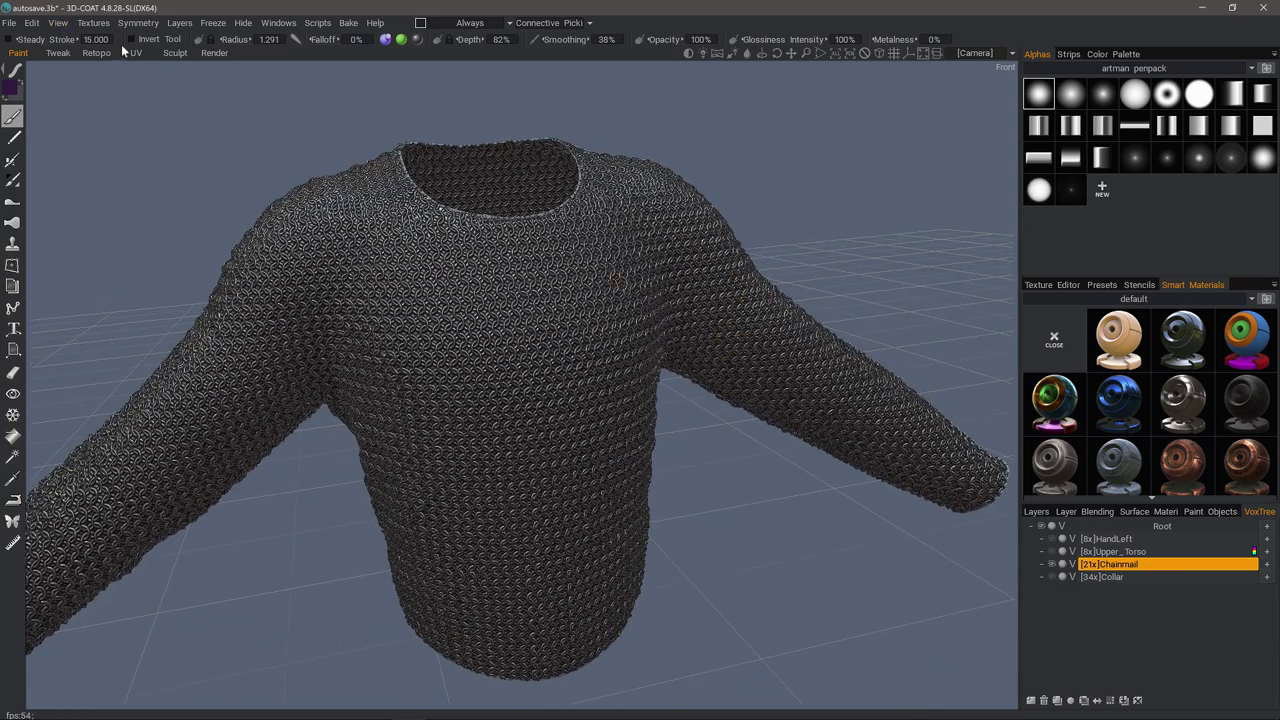
pyautogui.click(58, 23)
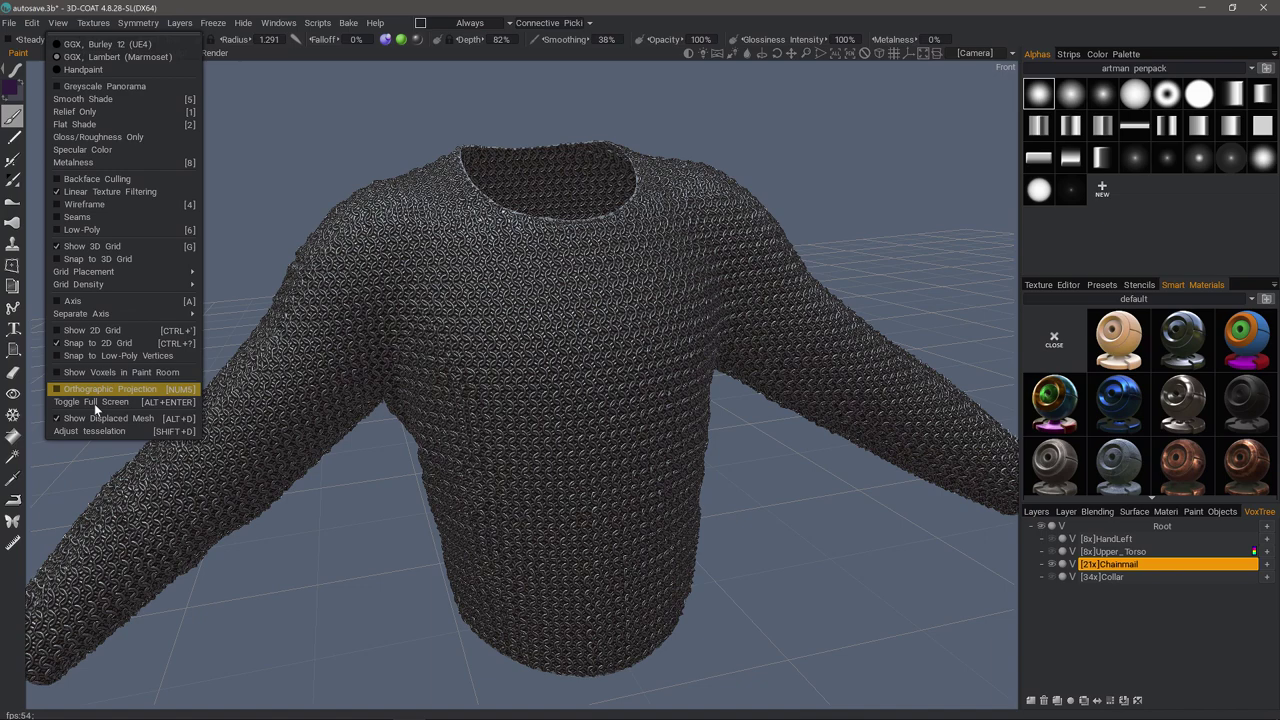
pyautogui.click(79, 430)
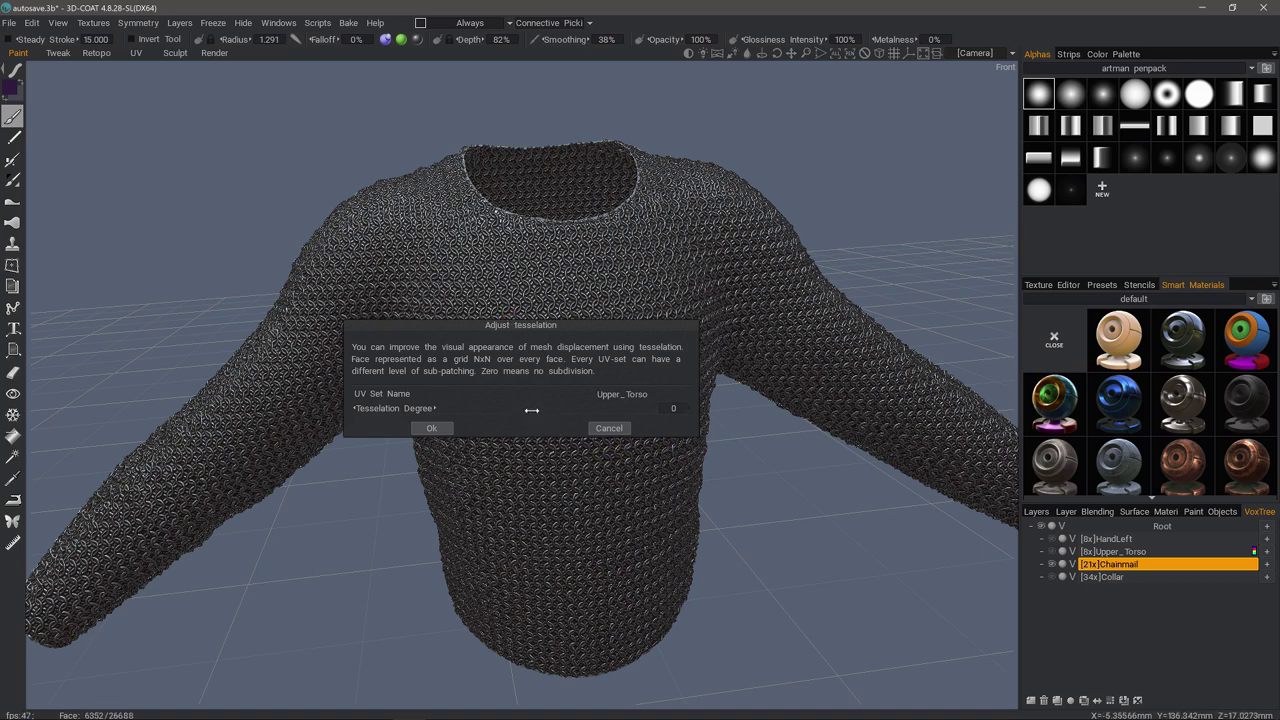
pyautogui.moveTo(531, 408); pyautogui.dragTo(614, 410)
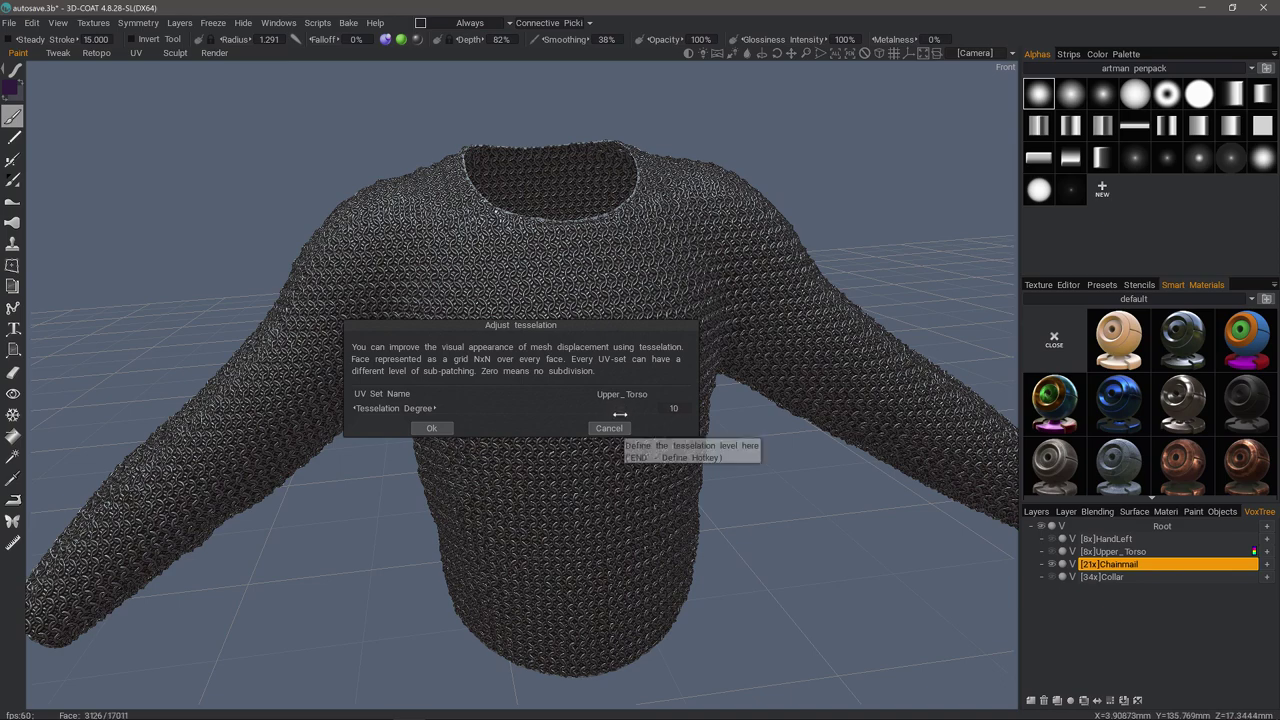
pyautogui.click(436, 428)
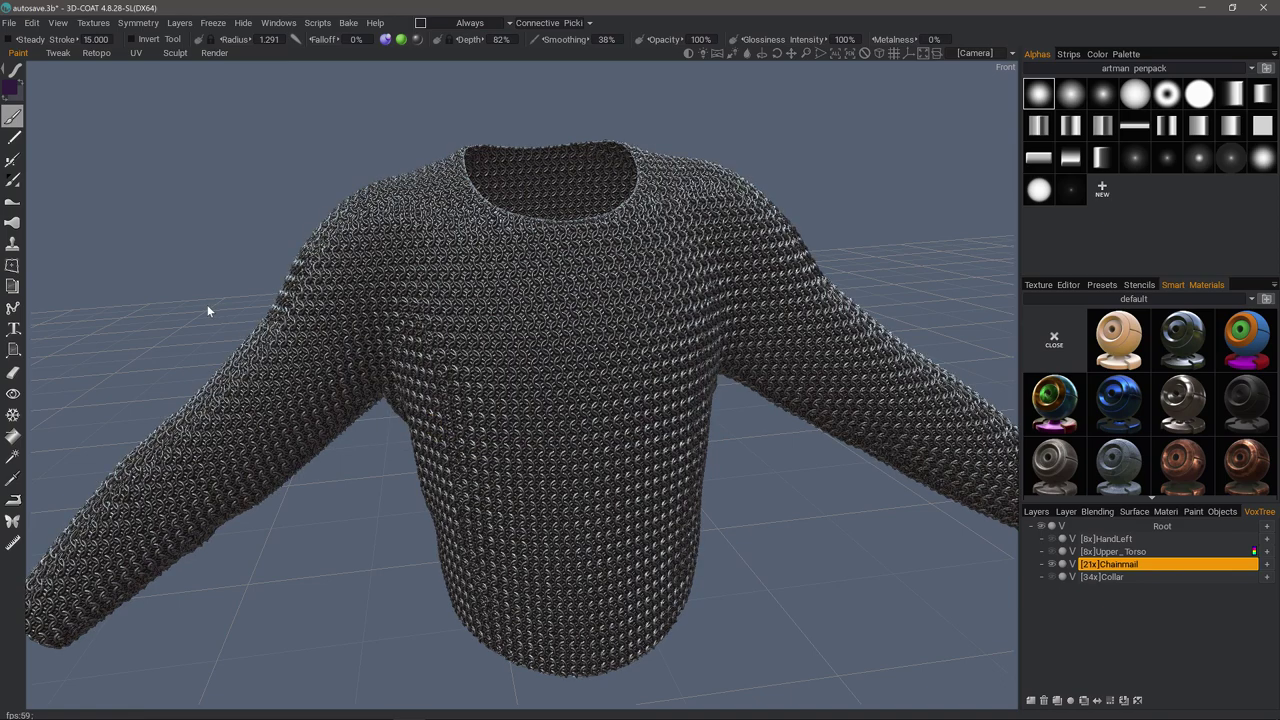
# Step: Examine the tesselated chainmail on the chest up close and across the whole shirt
pyautogui.moveTo(202, 318); pyautogui.dragTo(418, 527)
pyautogui.scroll(10, 429, 523)
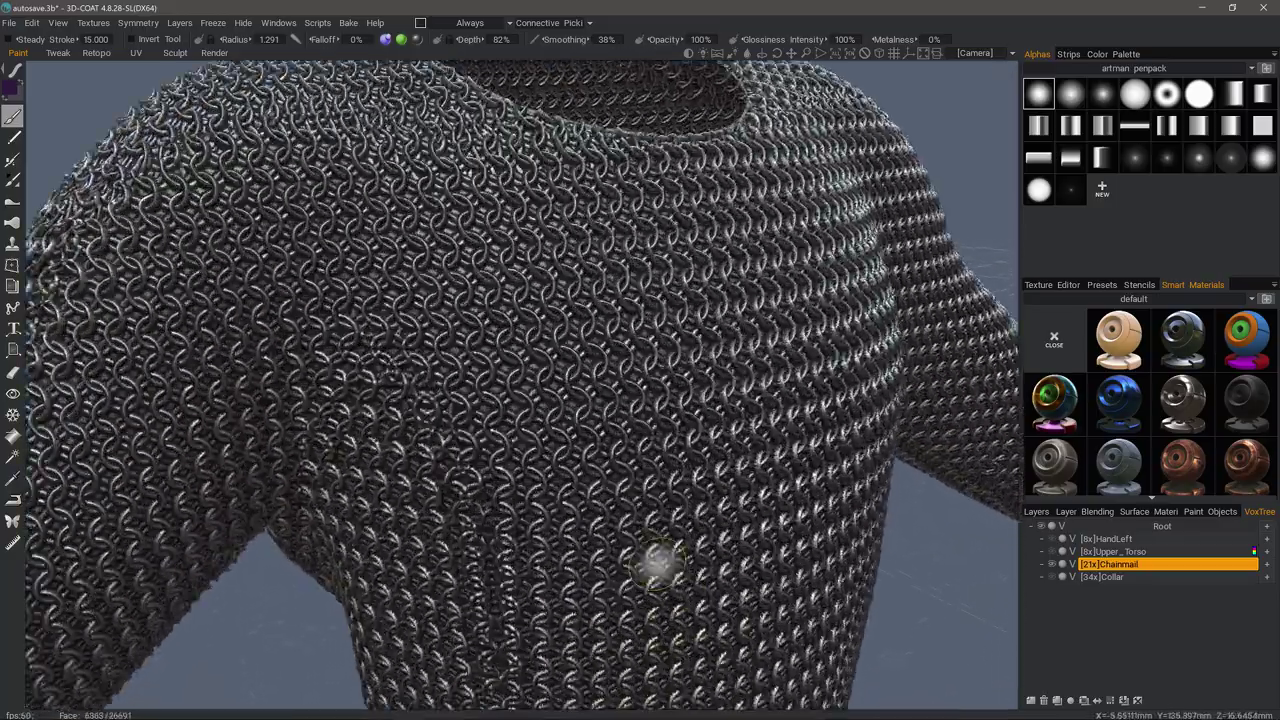
pyautogui.keyDown('alt'); pyautogui.moveTo(656, 562); pyautogui.dragTo(692, 554); pyautogui.keyUp('alt')
pyautogui.scroll(-5, 697, 545)
pyautogui.scroll(-3, 691, 543)
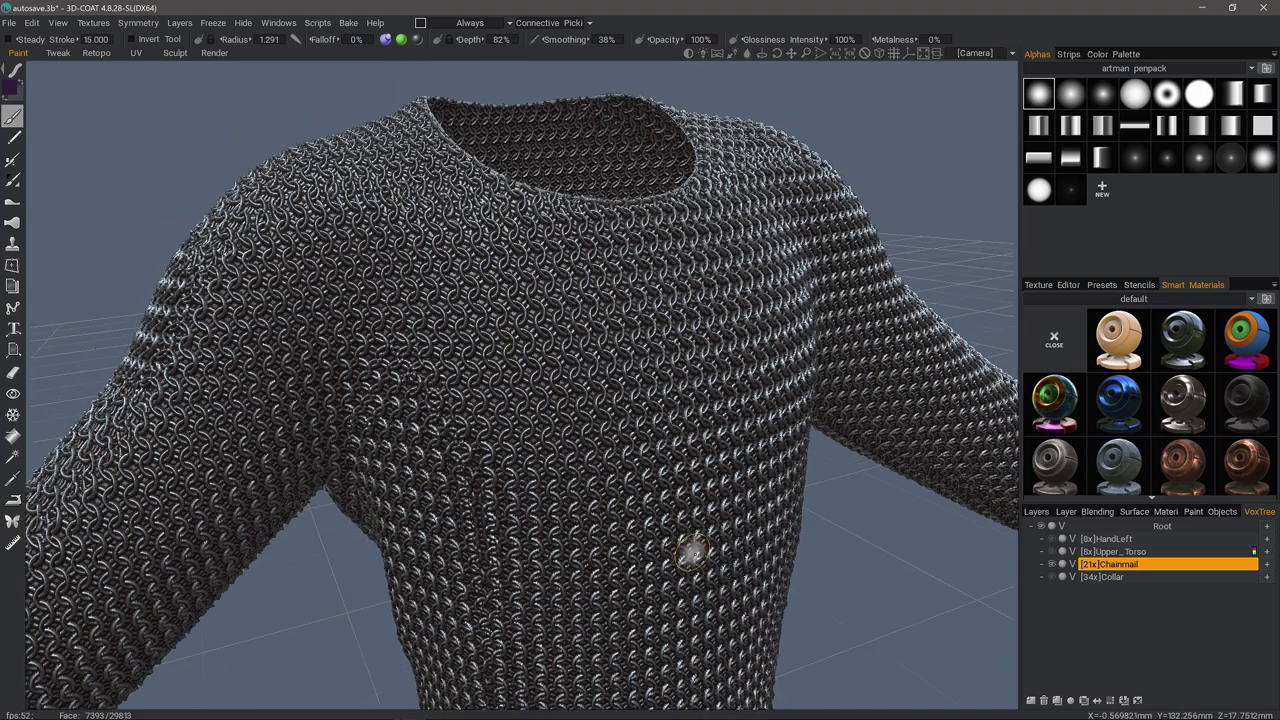
pyautogui.scroll(-2, 691, 543)
pyautogui.keyDown('alt'); pyautogui.moveTo(580, 370); pyautogui.dragTo(536, 347); pyautogui.keyUp('alt')
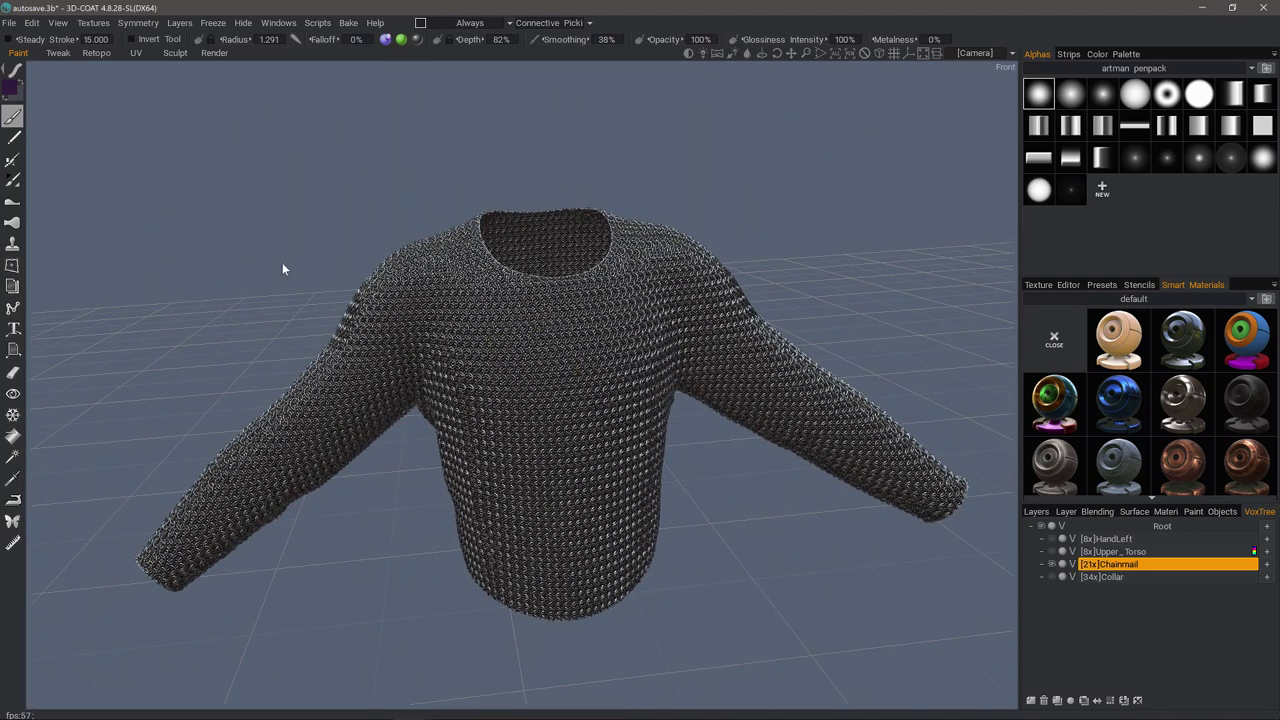